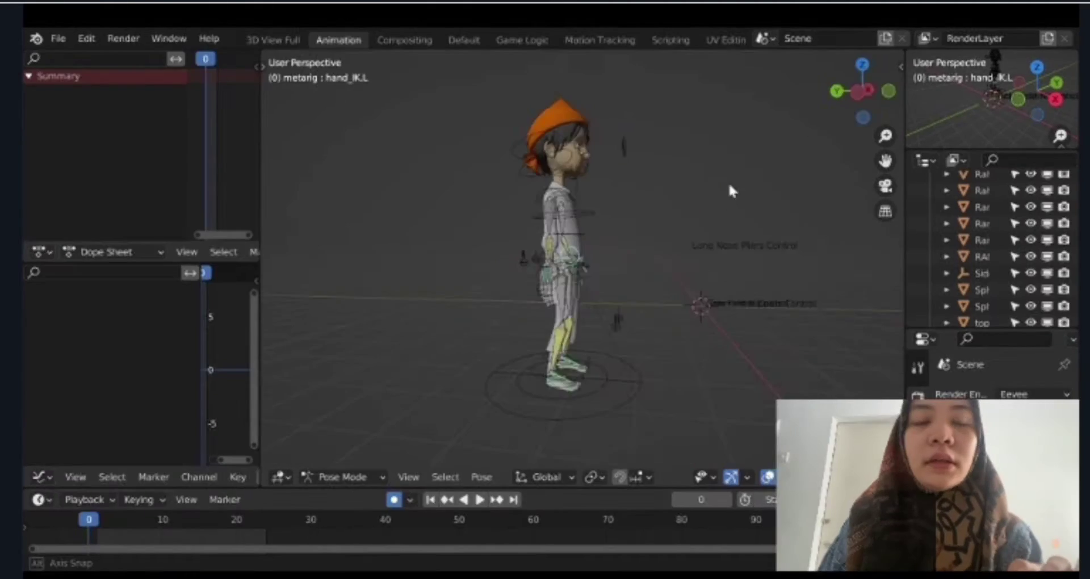
Switch to the Default workspace and slide the right hand IK control along one axis with the Move tool
mouse_move(779, 287)
middle_mouse_down()
mouse_move(511, 153)
mouse_move(659, 321)
mouse_move(620, 141)
mouse_move(566, 264)
middle_mouse_up()
scroll(566, 265, "up", 3)
scroll(608, 250, "up", 2)
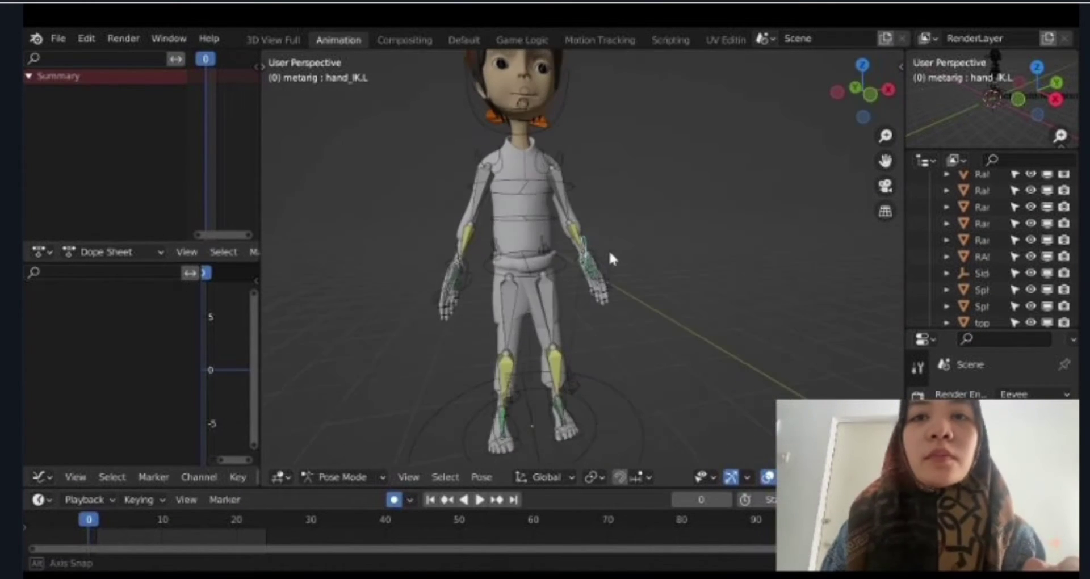
mouse_move(483, 253)
middle_mouse_down()
mouse_move(652, 214)
mouse_move(642, 297)
mouse_move(605, 323)
mouse_move(526, 304)
middle_mouse_up()
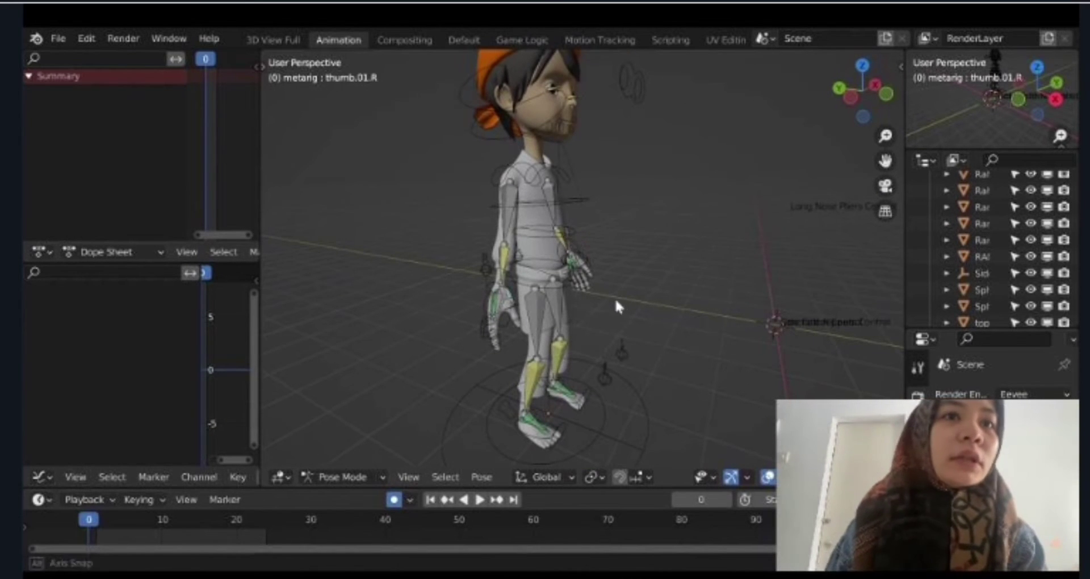
scroll(509, 325, "up", 4)
left_click(418, 310)
mouse_move(419, 311)
middle_mouse_down()
mouse_move(555, 316)
mouse_move(517, 276)
middle_mouse_up()
left_click(464, 40)
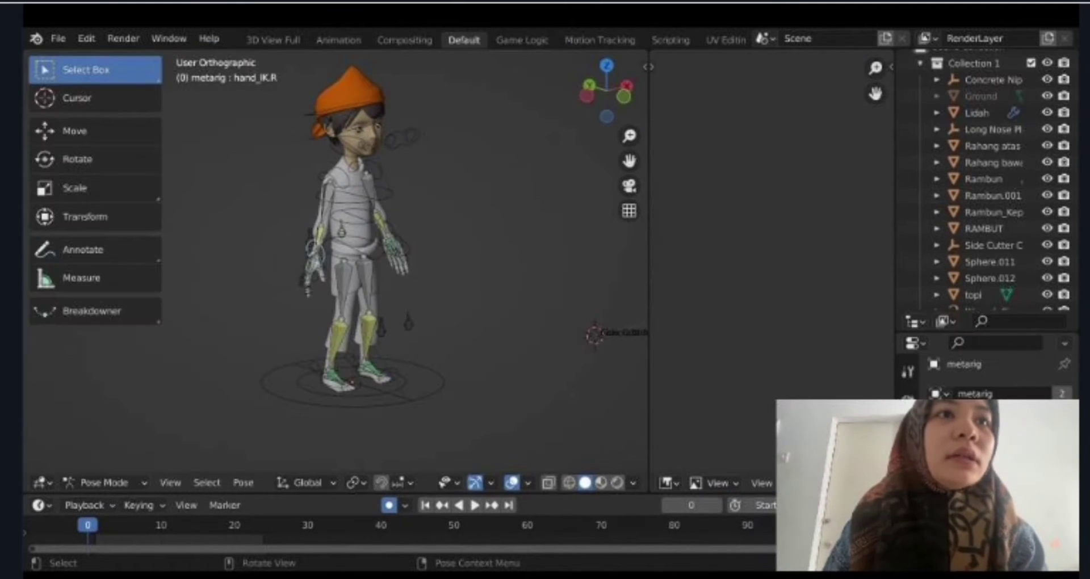
left_click(89, 131)
mouse_move(268, 237)
left_mouse_down()
mouse_move(241, 230)
mouse_move(399, 251)
left_mouse_up()
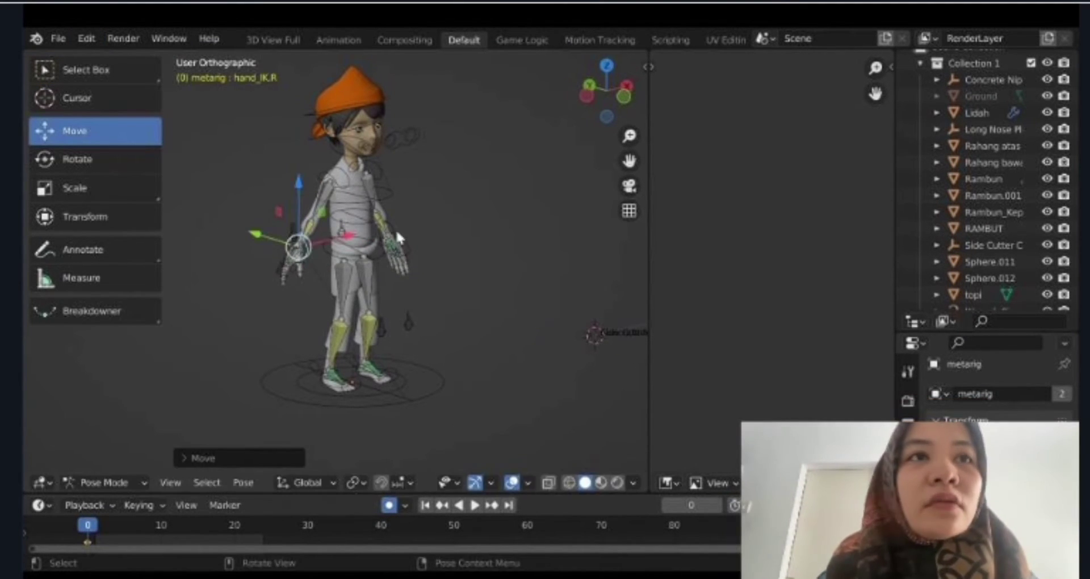
Move the left hand IK control along Y
left_click(396, 237)
scroll(412, 245, "up", 2)
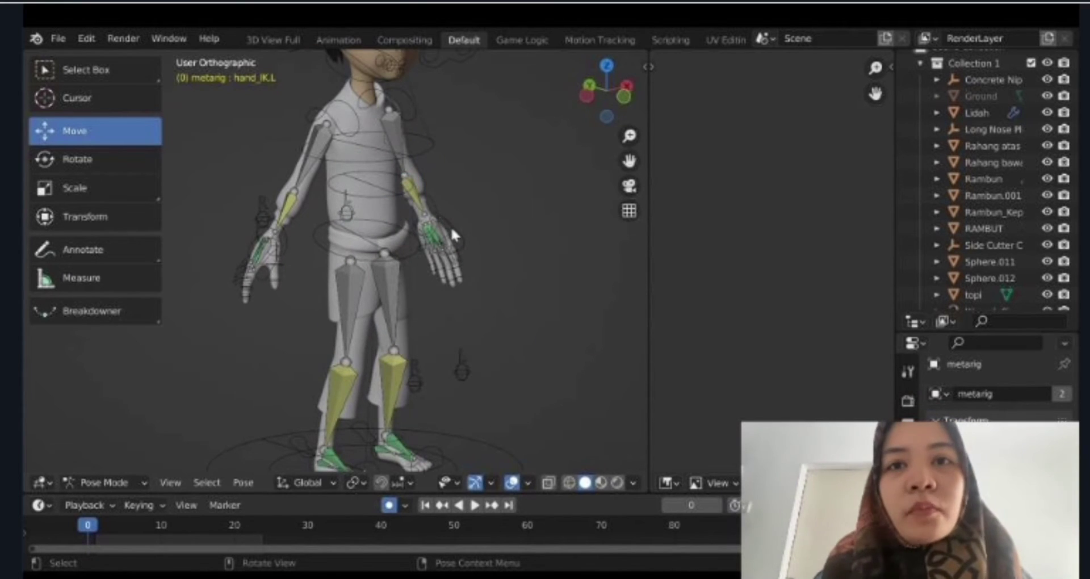
scroll(451, 226, "up", 3)
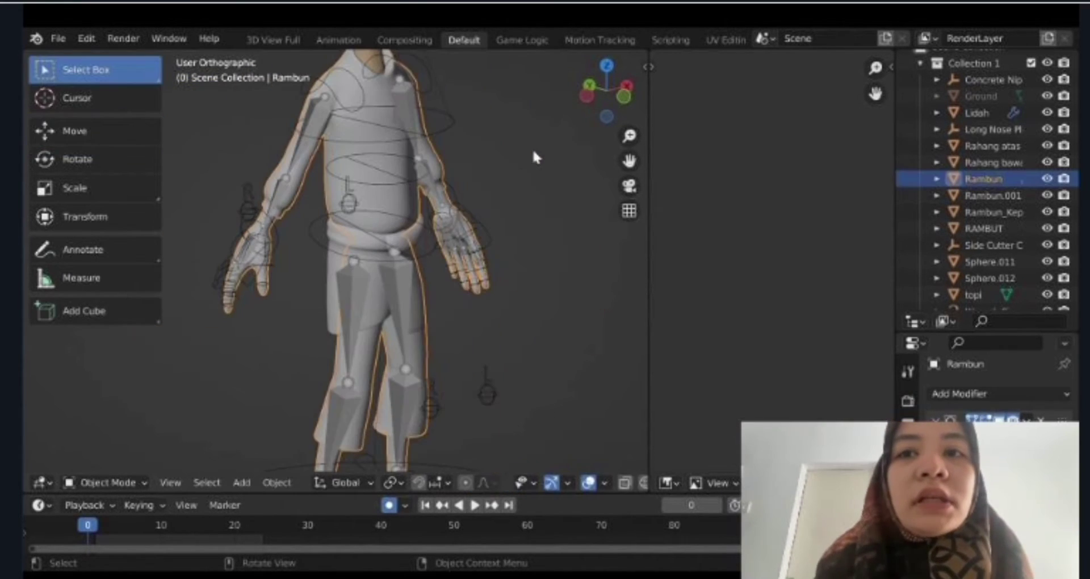
left_click_drag(403, 199, 455, 219)
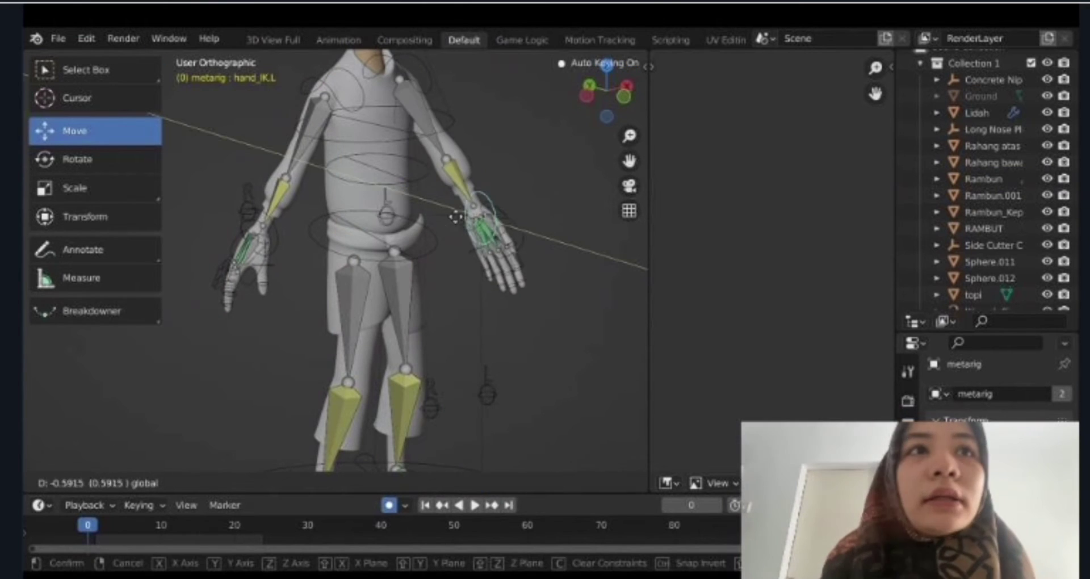
mouse_move(455, 219)
middle_mouse_down()
mouse_move(538, 241)
mouse_move(516, 229)
middle_mouse_up()
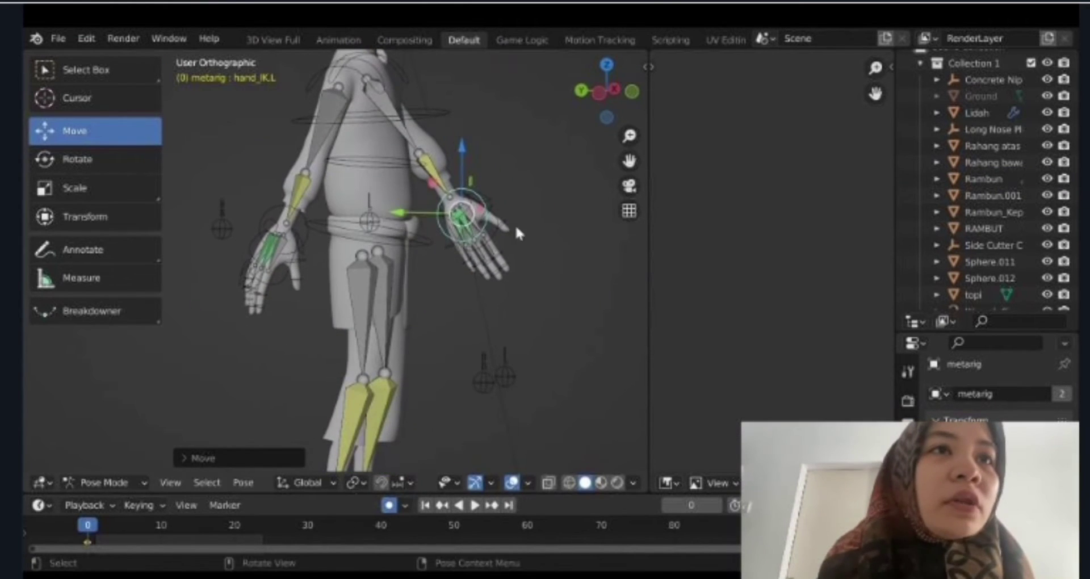
left_click_drag(407, 216, 439, 264)
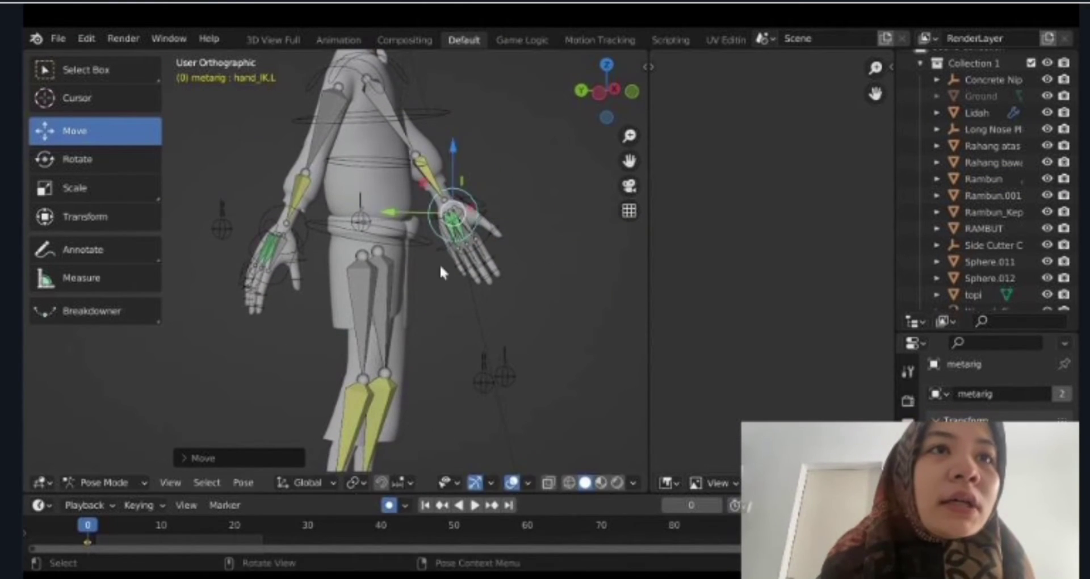
Step the right foot IK control forward
middle_click_drag(440, 264, 425, 320)
middle_click_drag(366, 435, 382, 448)
scroll(382, 448, "down", 3)
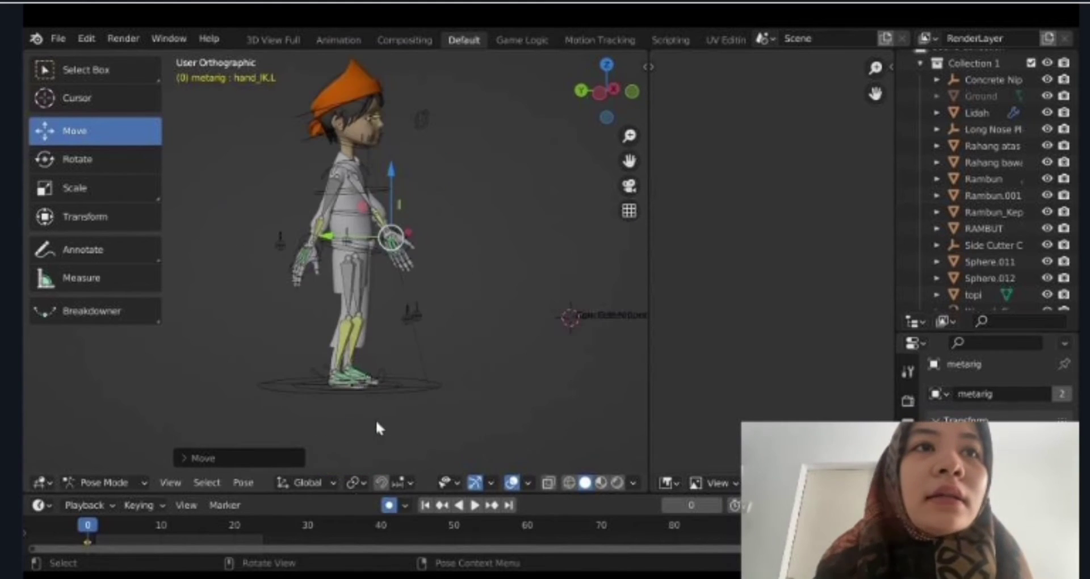
scroll(375, 418, "up", 3)
middle_click_drag(390, 408, 419, 305, "shift")
scroll(382, 422, "up", 4)
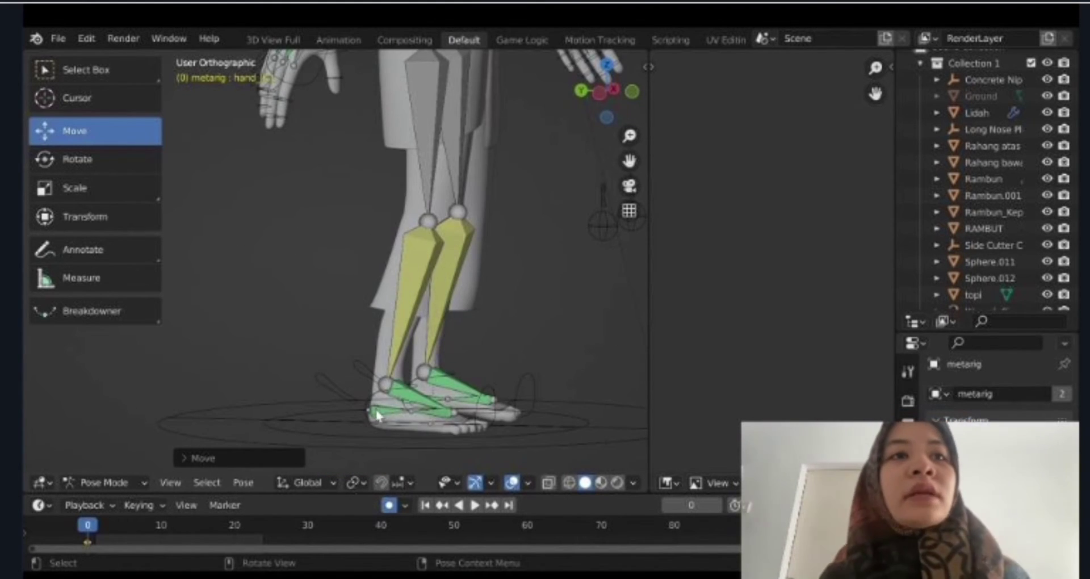
left_click(377, 415)
left_click_drag(325, 385, 422, 400)
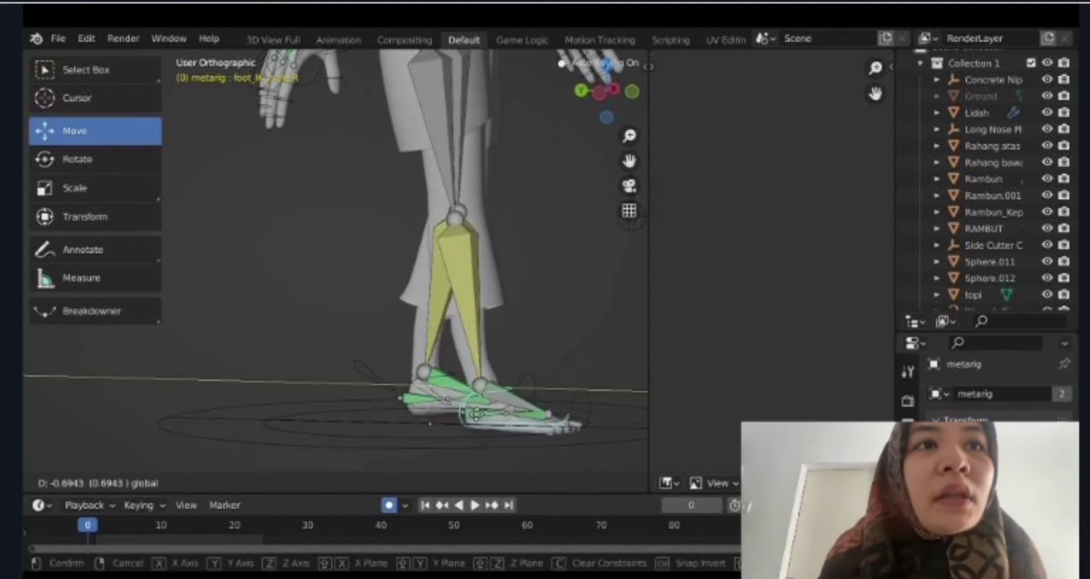
Move the left foot IK control back to spread the legs into a stride
left_click(434, 403)
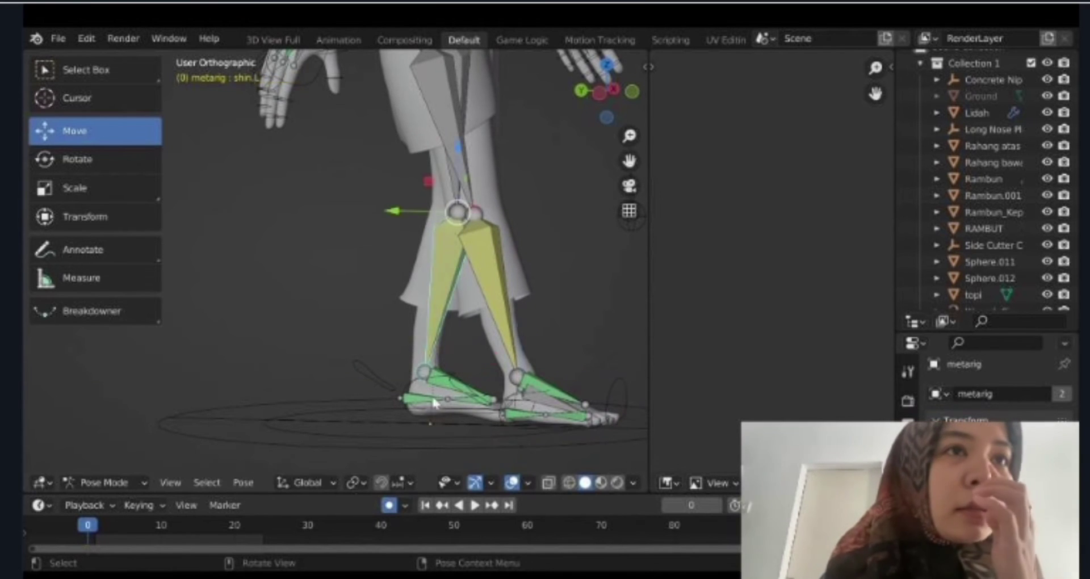
left_click(421, 373)
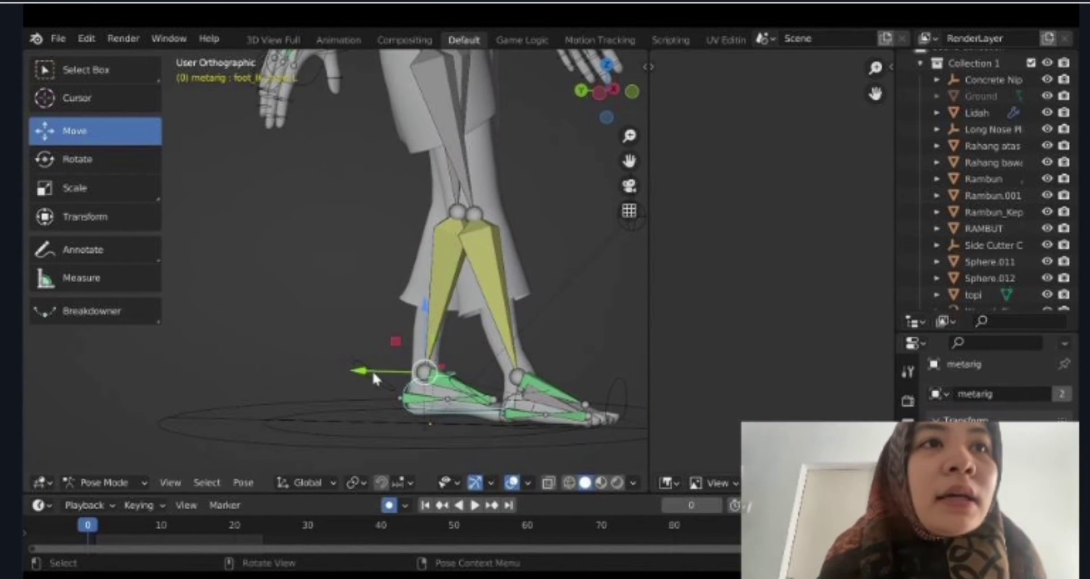
left_click_drag(373, 369, 275, 369)
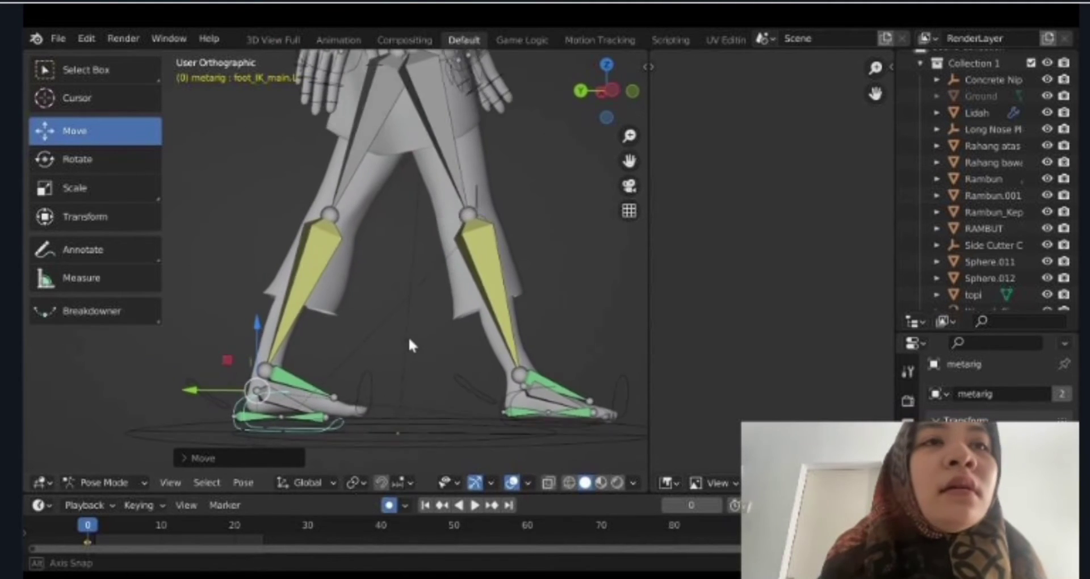
scroll(397, 344, "down", 1)
scroll(380, 352, "down", 1)
scroll(366, 353, "down", 1)
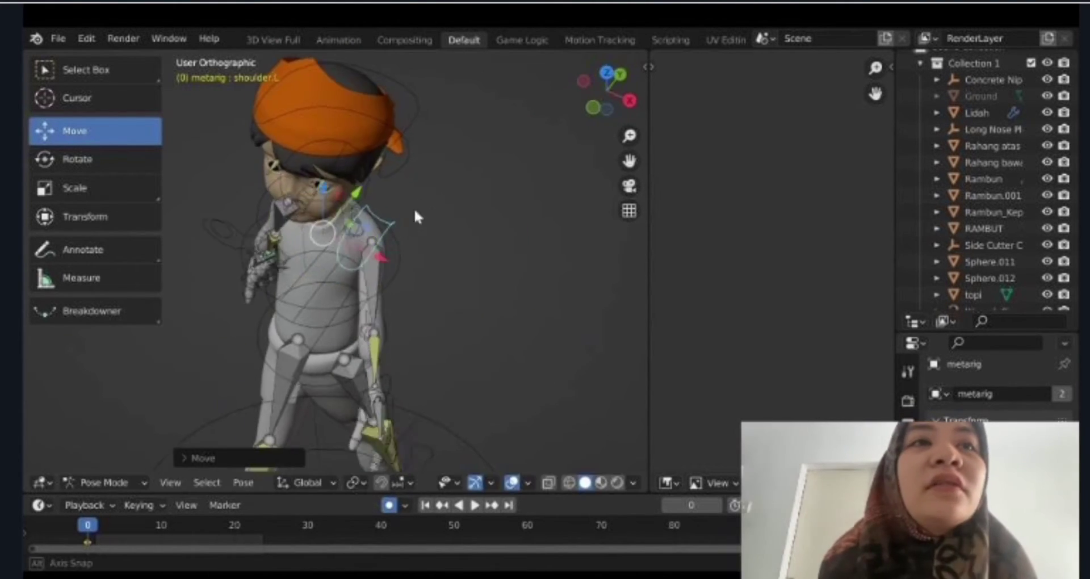
Select the right shoulder bone and give it a first free rotation with R
mouse_move(414, 208)
middle_mouse_down()
mouse_move(494, 227)
mouse_move(404, 212)
middle_mouse_up()
left_click(395, 199)
key("g")
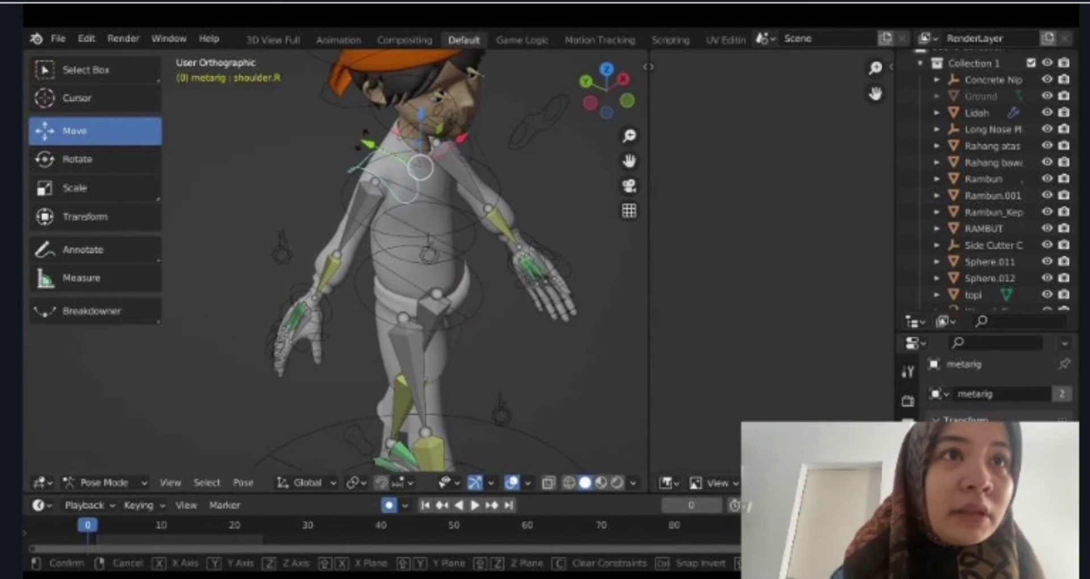
key("r")
left_click(386, 203)
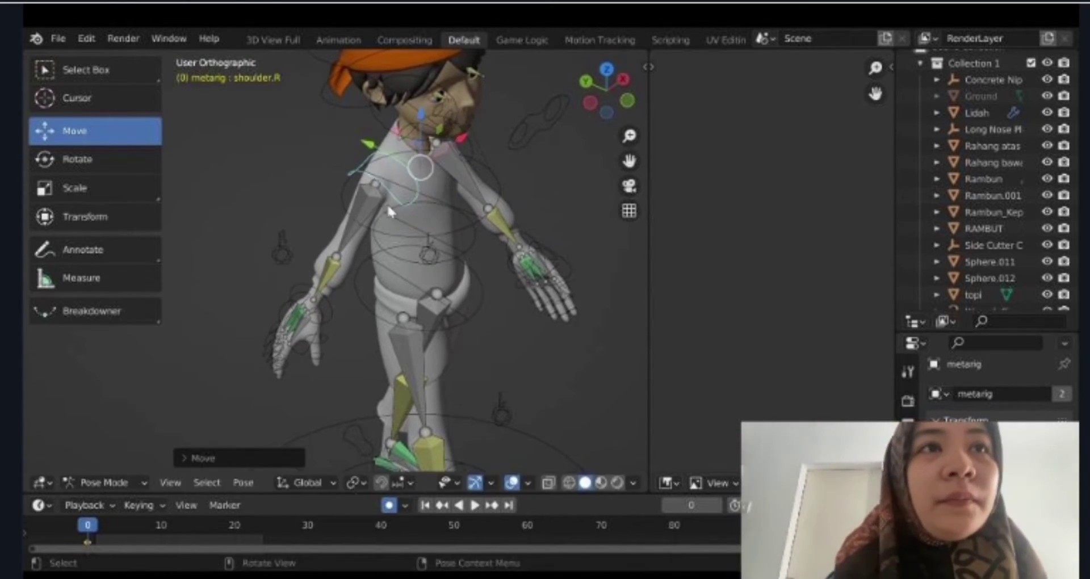
middle_click_drag(386, 202, 373, 143)
Rotate the right shoulder to about -31° on a constrained axis, then select the body mesh
left_click(103, 161)
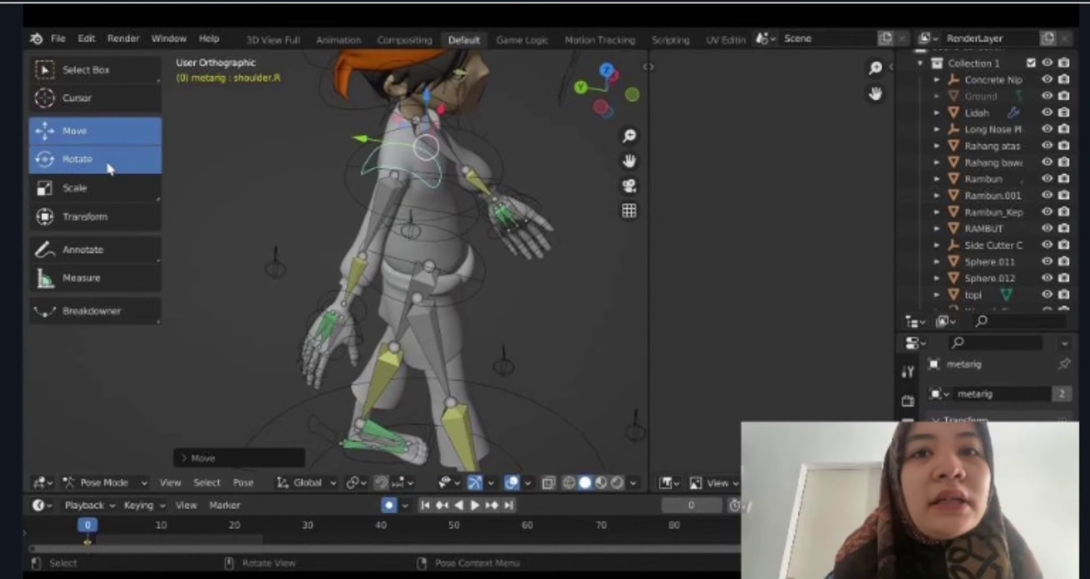
middle_click_drag(346, 193, 428, 104)
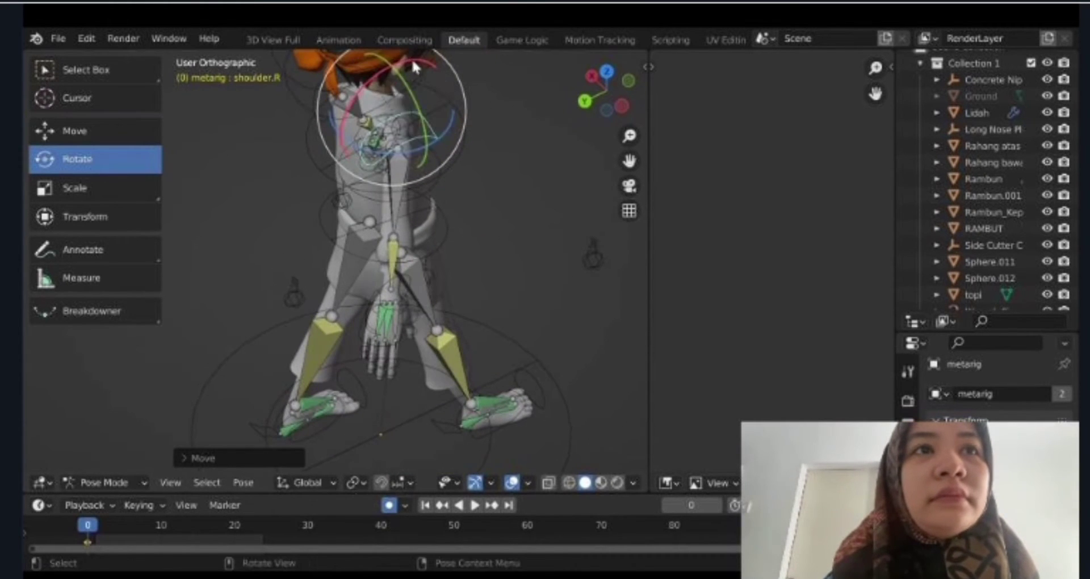
mouse_move(411, 58)
left_mouse_down()
mouse_move(645, 363)
mouse_move(153, 120)
left_mouse_up()
left_click(92, 134)
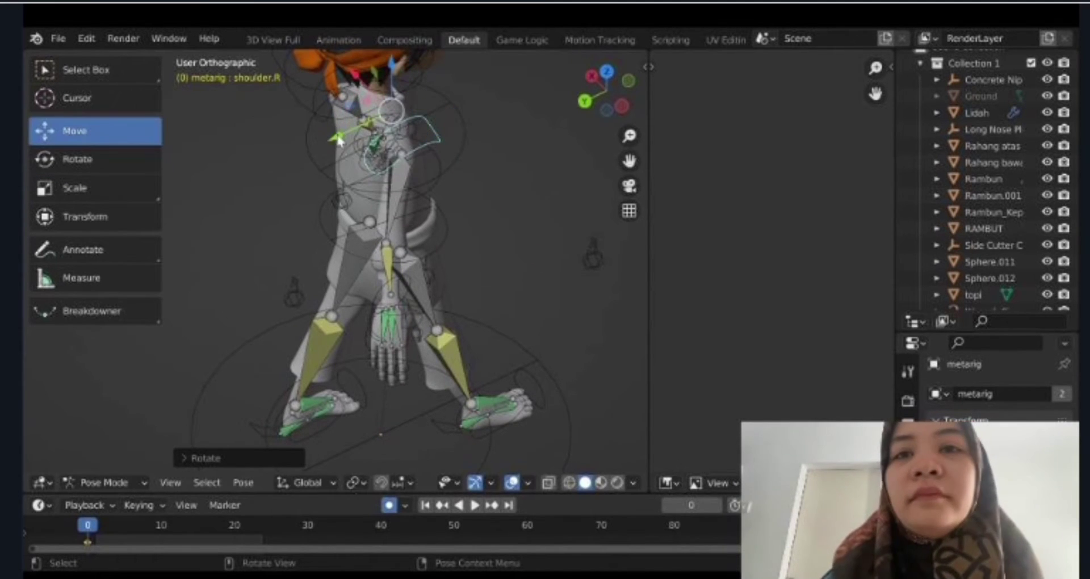
key("r")
key("y")
left_click(292, 138)
middle_click_drag(292, 138, 401, 193)
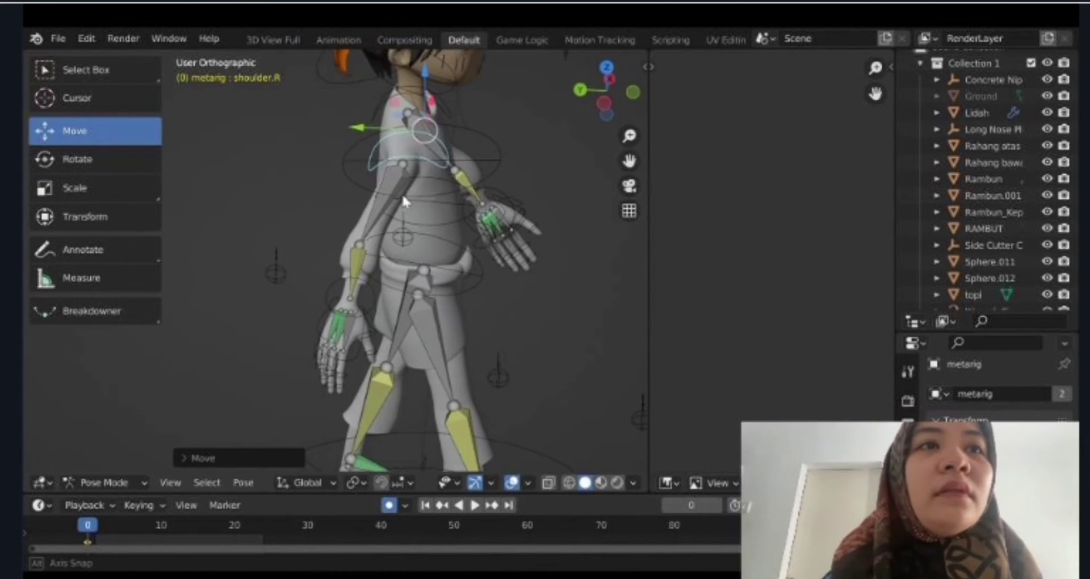
left_click(477, 176)
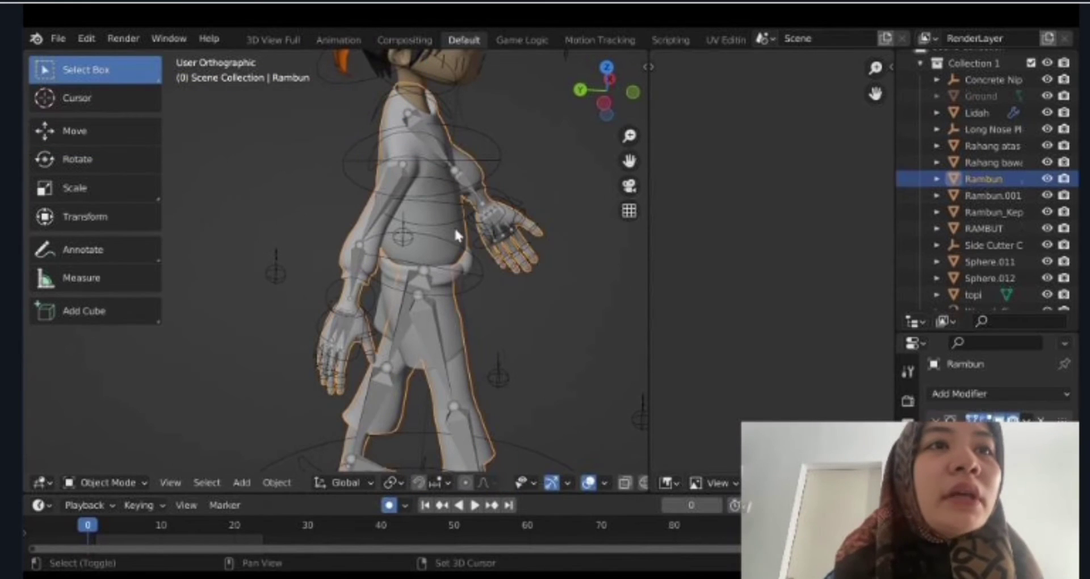
Try moving the hips bone along Z, then undo it
left_click(495, 158)
left_click(460, 275)
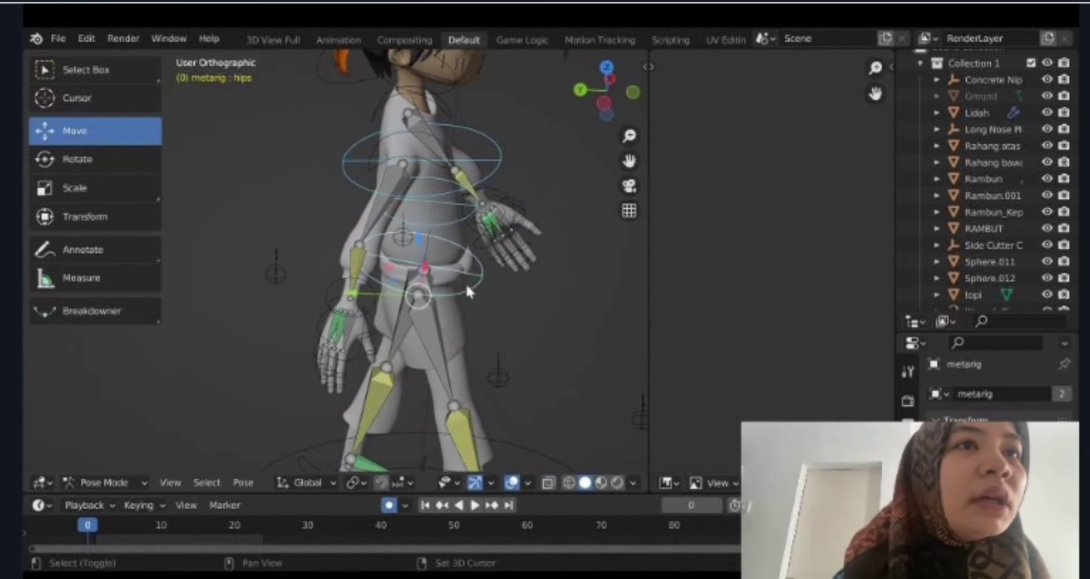
middle_click_drag(465, 283, 481, 211)
left_click_drag(413, 241, 420, 231)
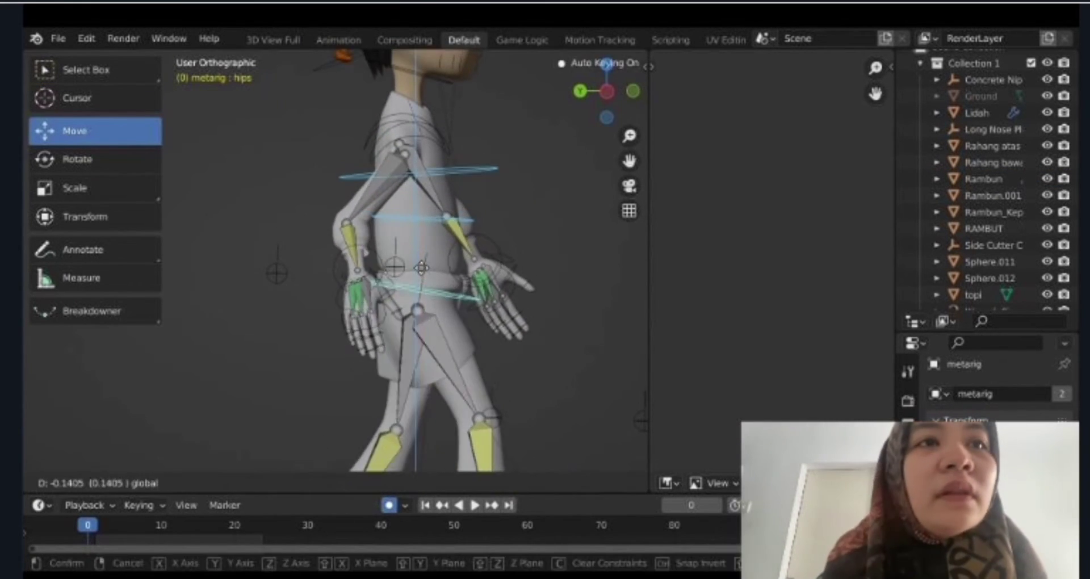
key("ctrl+z")
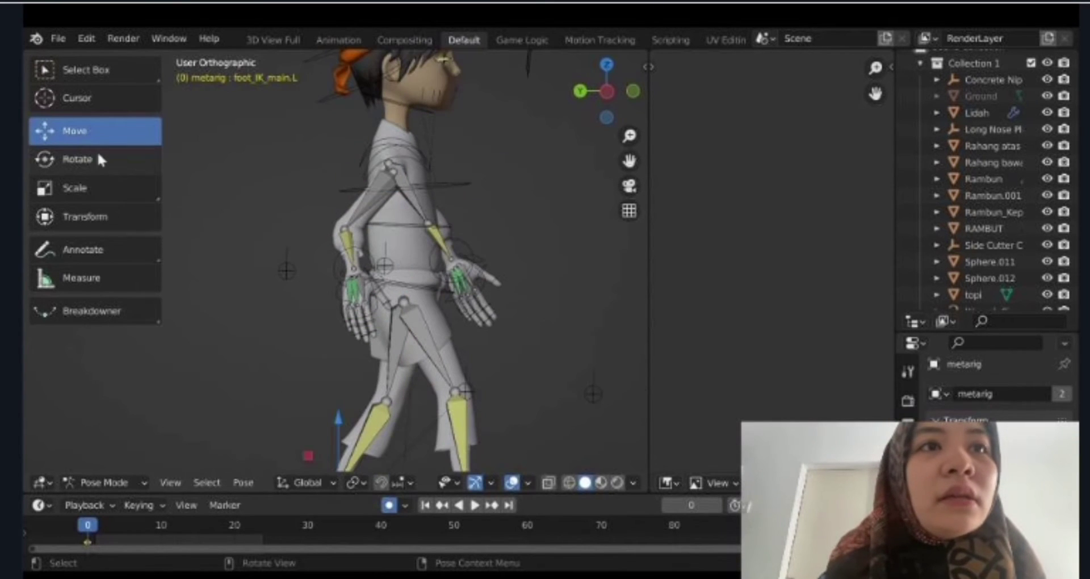
Rotate the left foot IK onto its toes and tilt the right foot IK so its toe lifts
left_click(97, 158)
mouse_move(305, 307)
middle_mouse_down()
mouse_move(325, 326)
mouse_move(346, 387)
mouse_move(359, 261)
middle_mouse_up()
left_click_drag(321, 328, 496, 358)
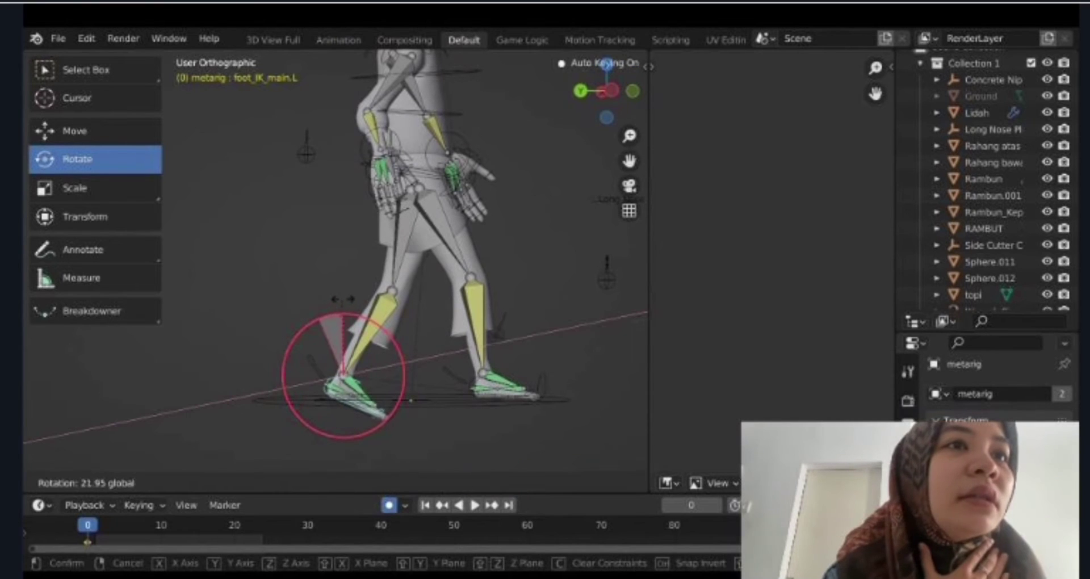
left_click(528, 388)
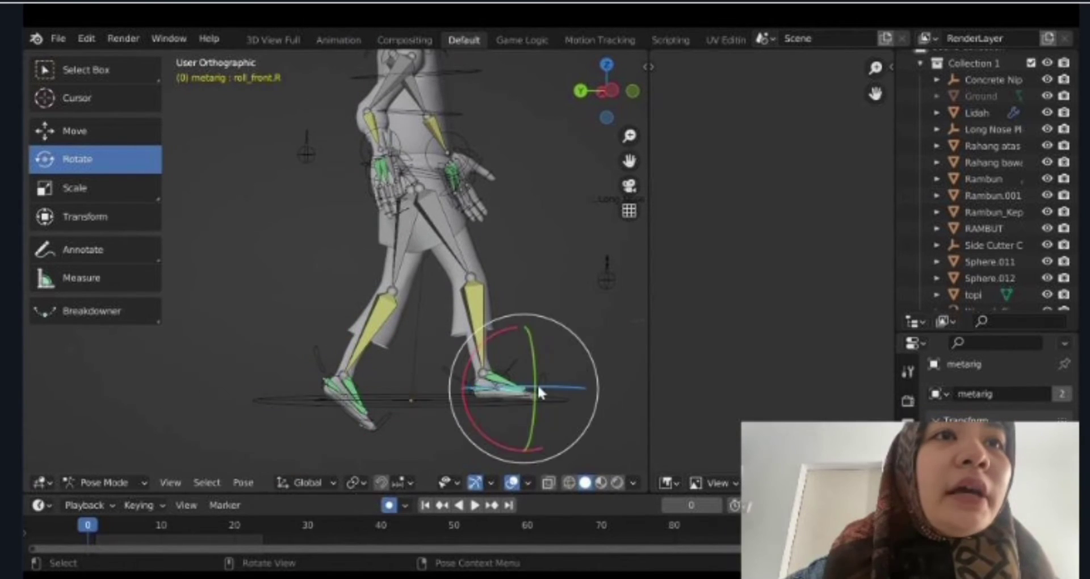
middle_click_drag(537, 384, 520, 397)
left_click(494, 392)
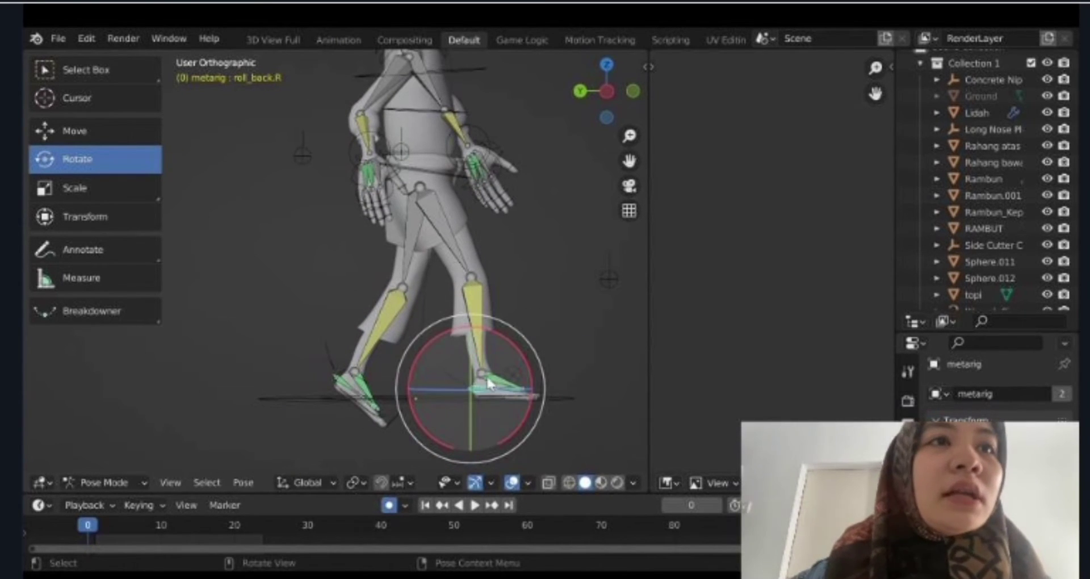
left_click(487, 379)
left_click_drag(493, 313, 430, 325)
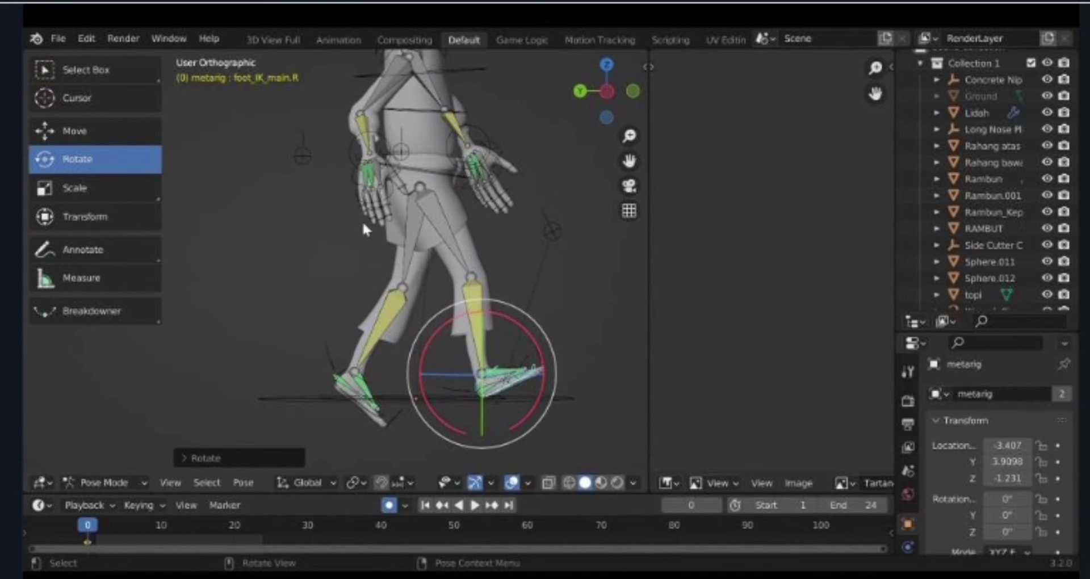
left_click(418, 168)
left_click(427, 100)
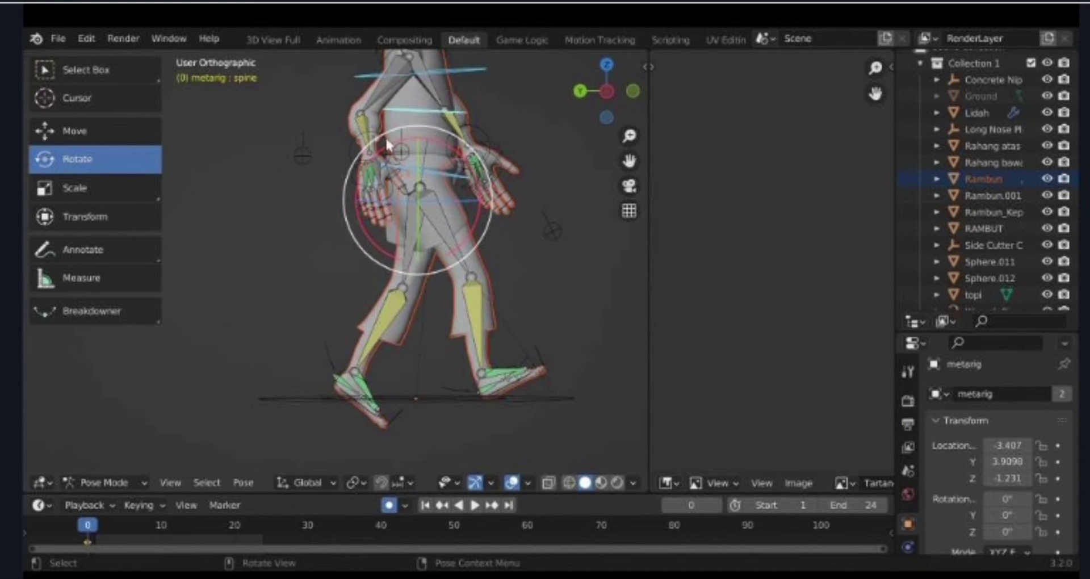
Shift the spine bone to reposition the torso, undoing a trial left heel raise
left_click(88, 134)
left_click_drag(422, 159, 419, 171)
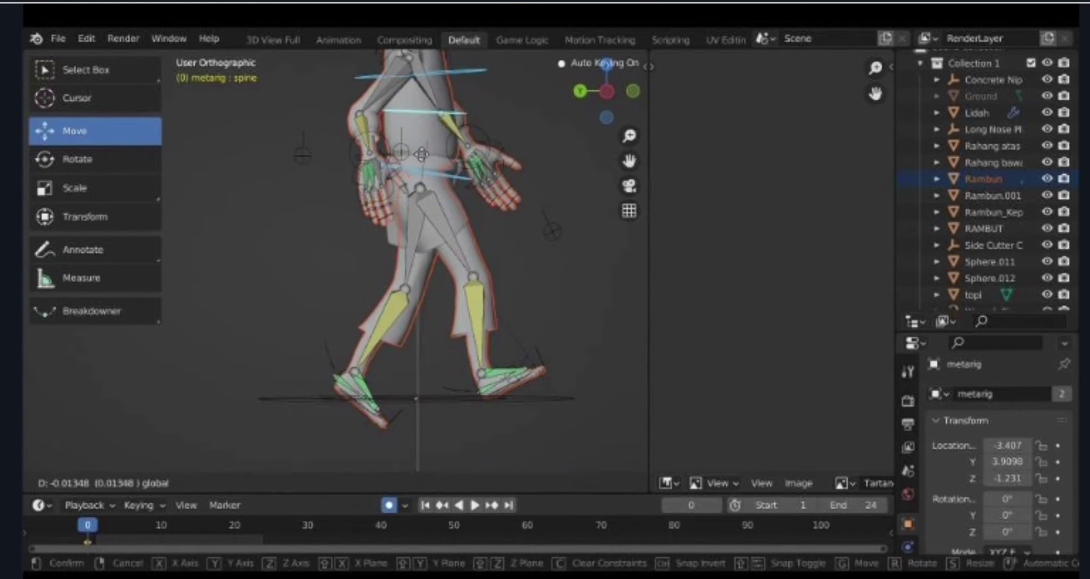
left_click(307, 378)
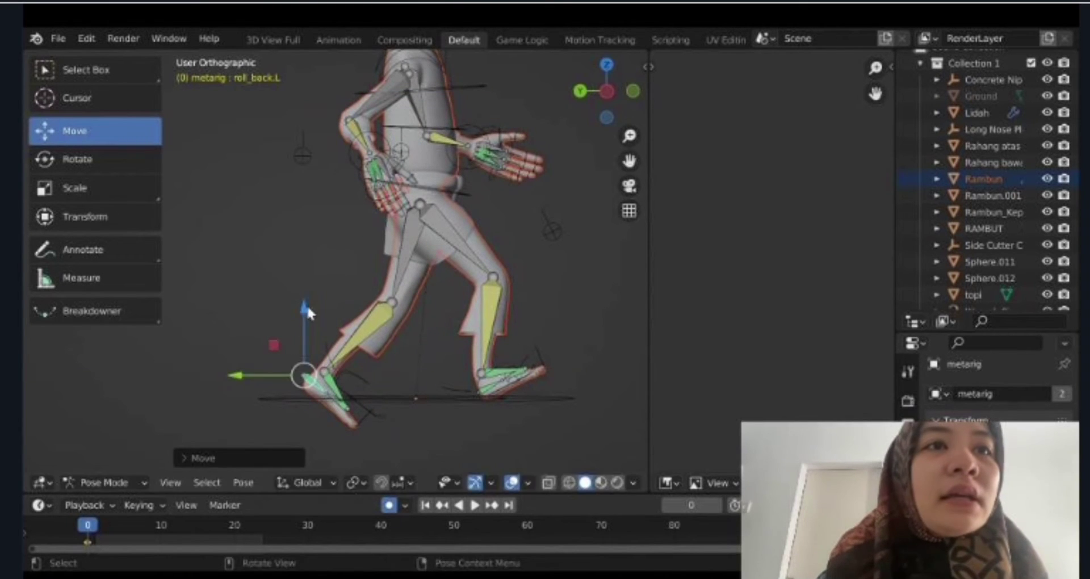
left_click_drag(307, 309, 312, 301)
scroll(414, 420, "up", 2)
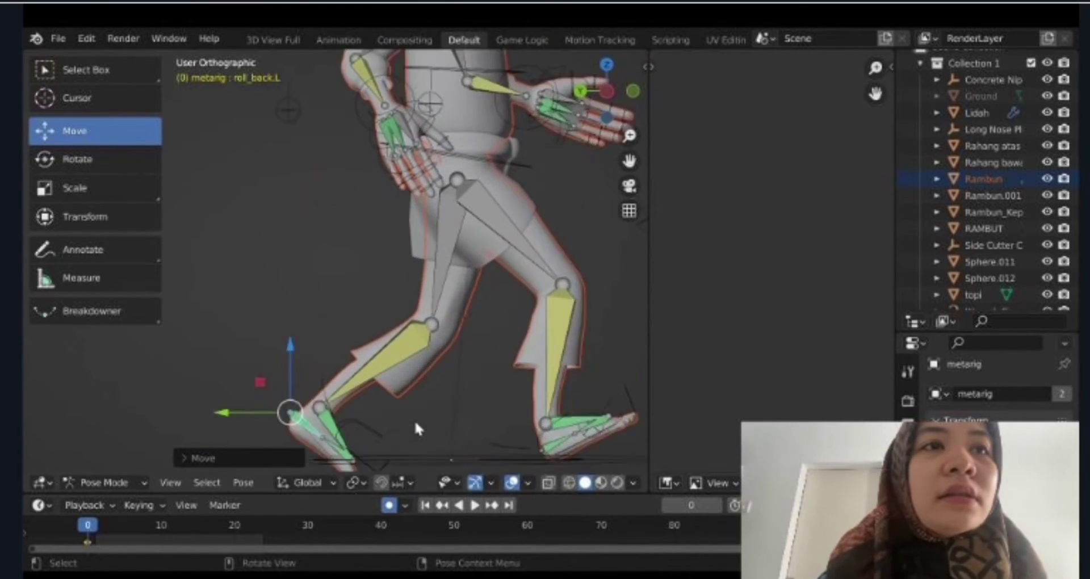
scroll(414, 420, "up", 1)
scroll(417, 420, "down", 3)
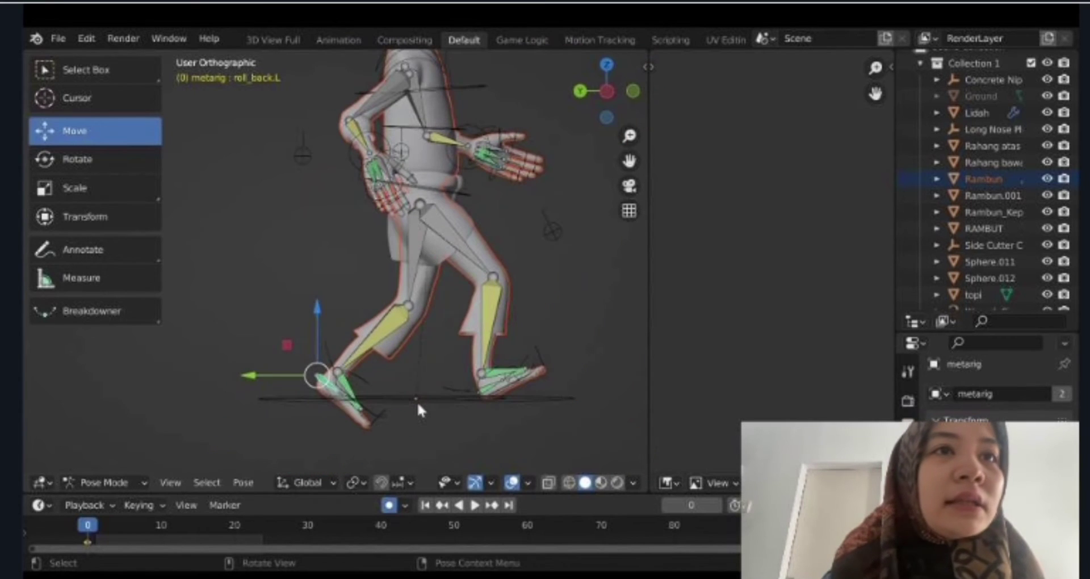
key("ctrl+z")
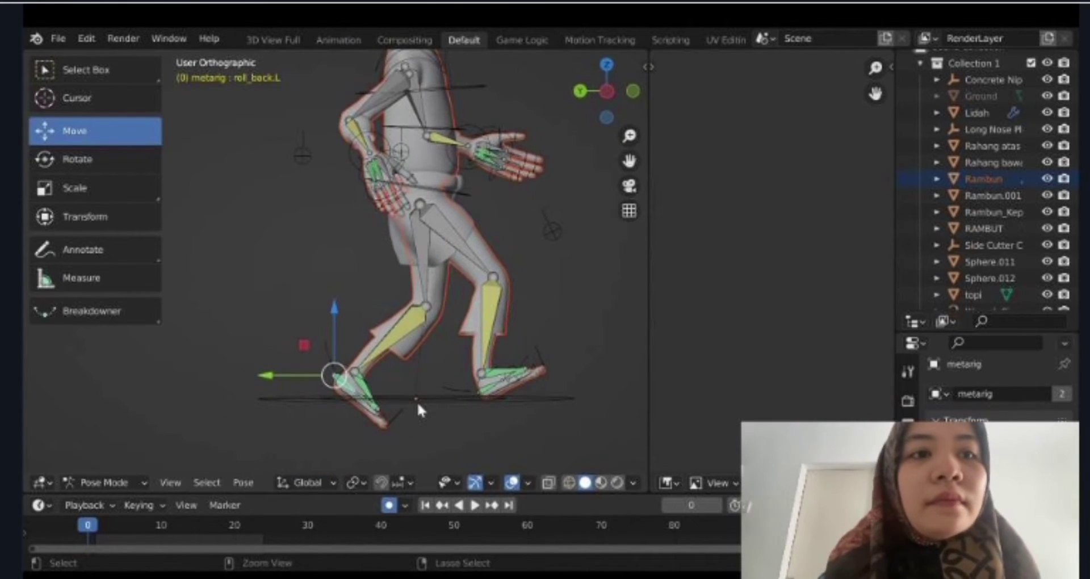
key("ctrl+z")
Lift the left foot IK control upward along Z
left_click(347, 376)
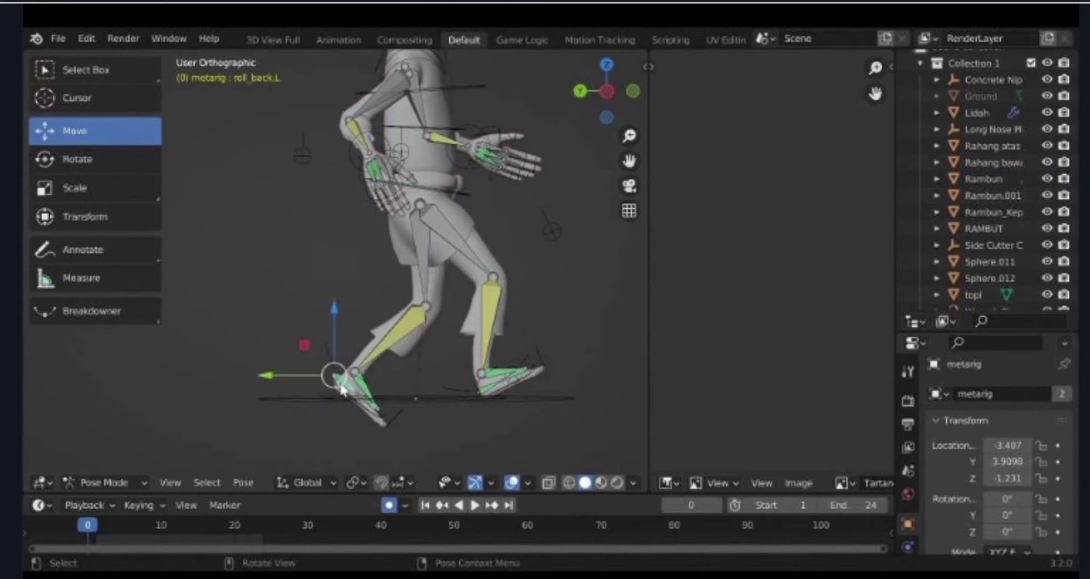
scroll(350, 390, "up", 2)
scroll(377, 386, "up", 2)
scroll(324, 320, "up", 3)
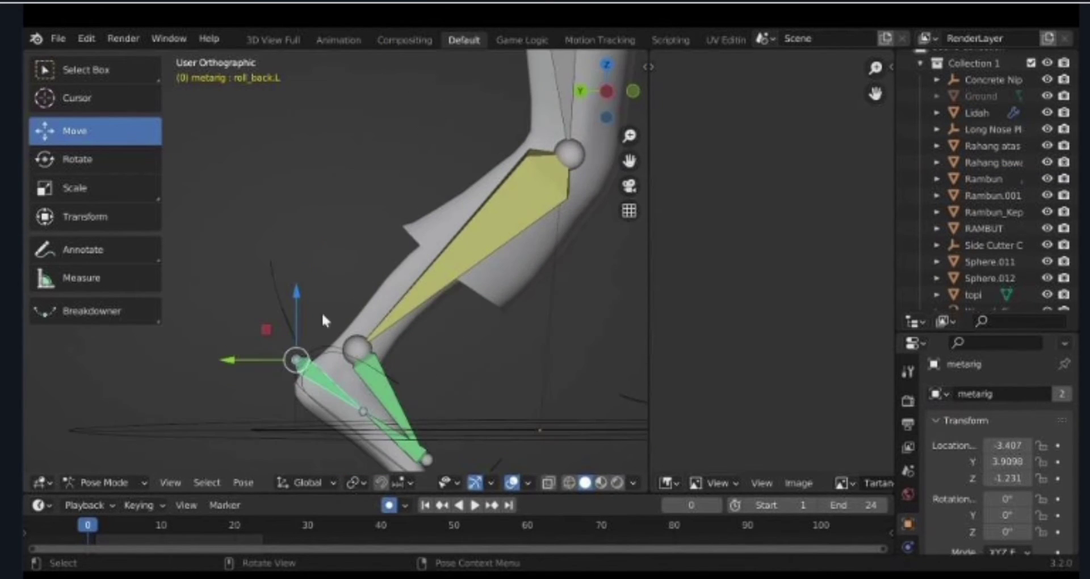
left_click_drag(296, 294, 303, 270)
right_click(303, 263)
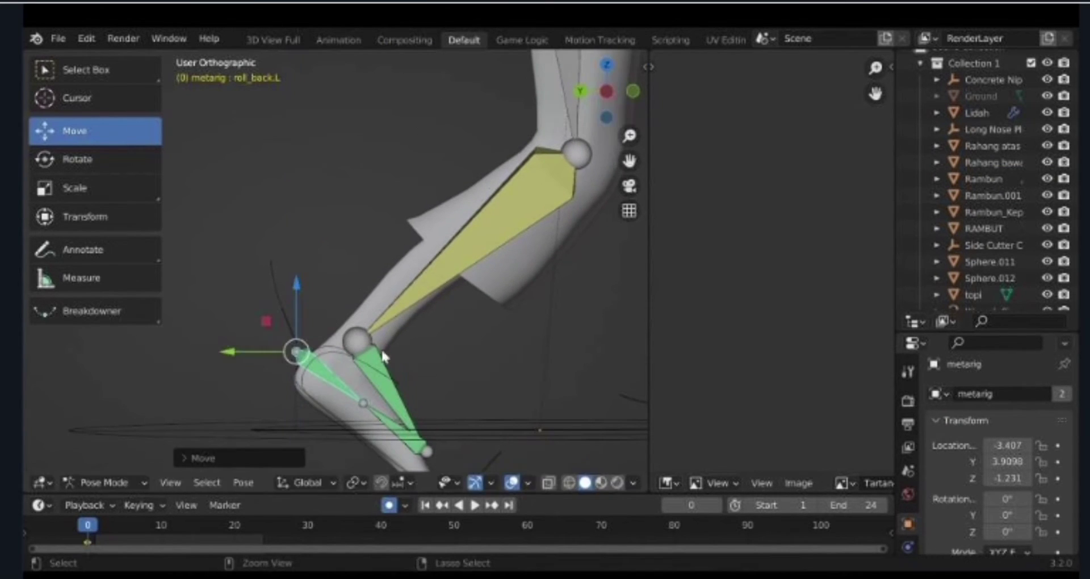
left_click(346, 355)
left_click_drag(359, 296, 360, 260)
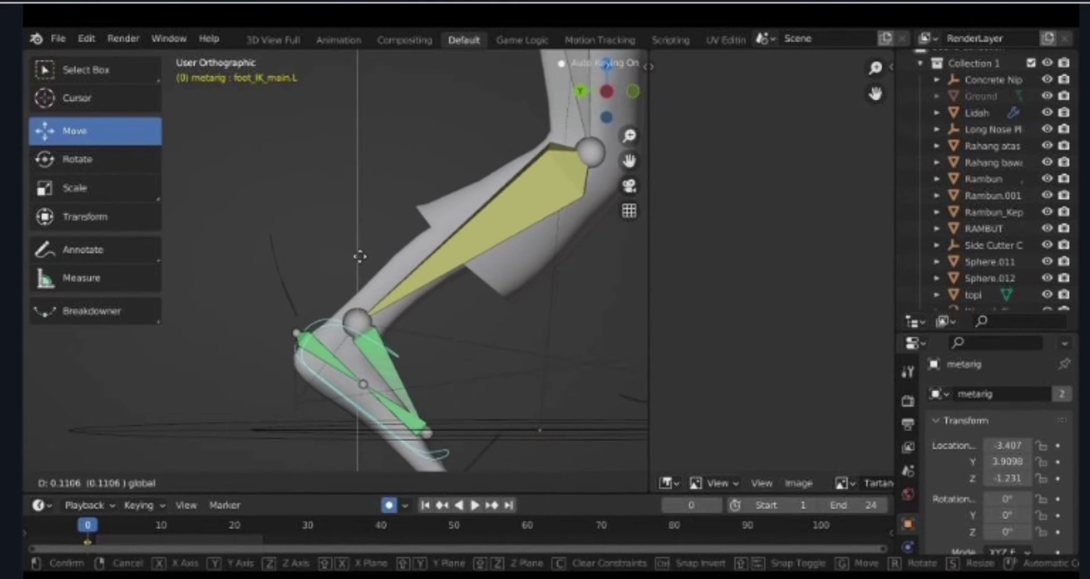
scroll(291, 316, "down", 2)
scroll(230, 301, "down", 2)
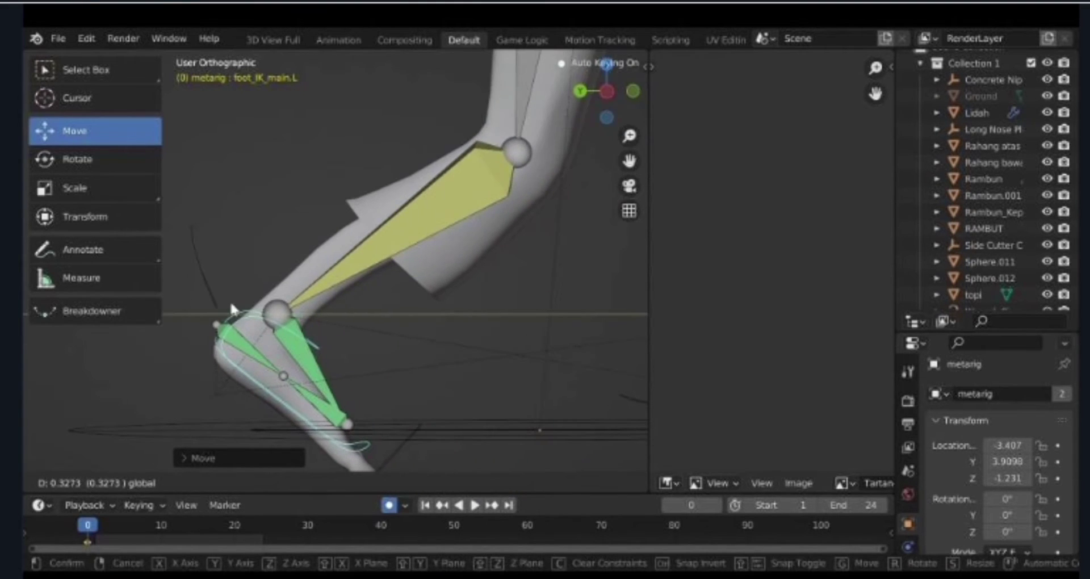
right_click(230, 301)
Nudge the right foot IK control by -0.188 along Y to place the front foot
middle_click_drag(455, 323, 479, 279)
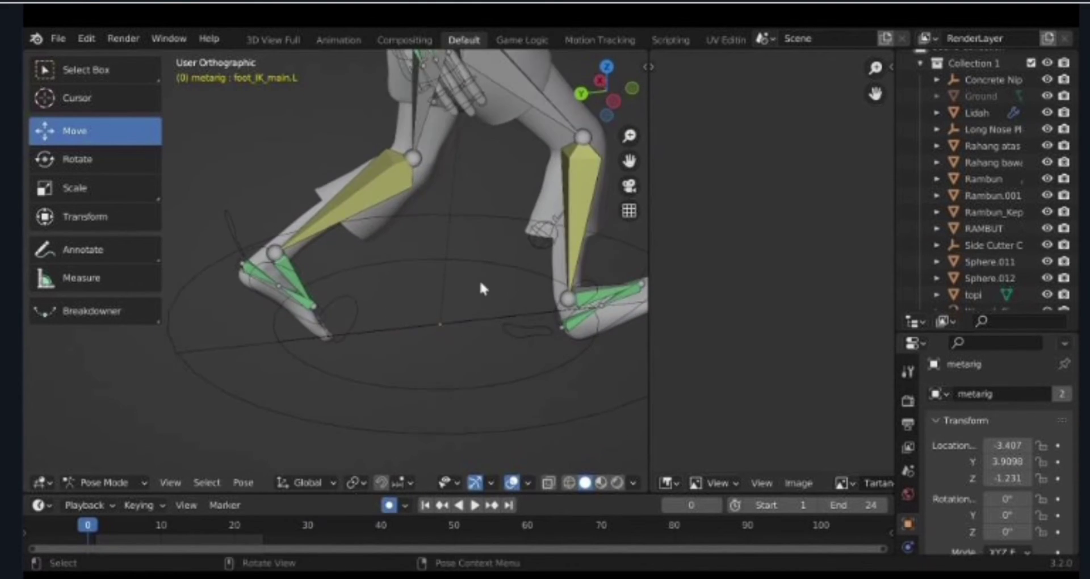
scroll(485, 282, "down", 2)
left_click(487, 277)
scroll(485, 268, "up", 2)
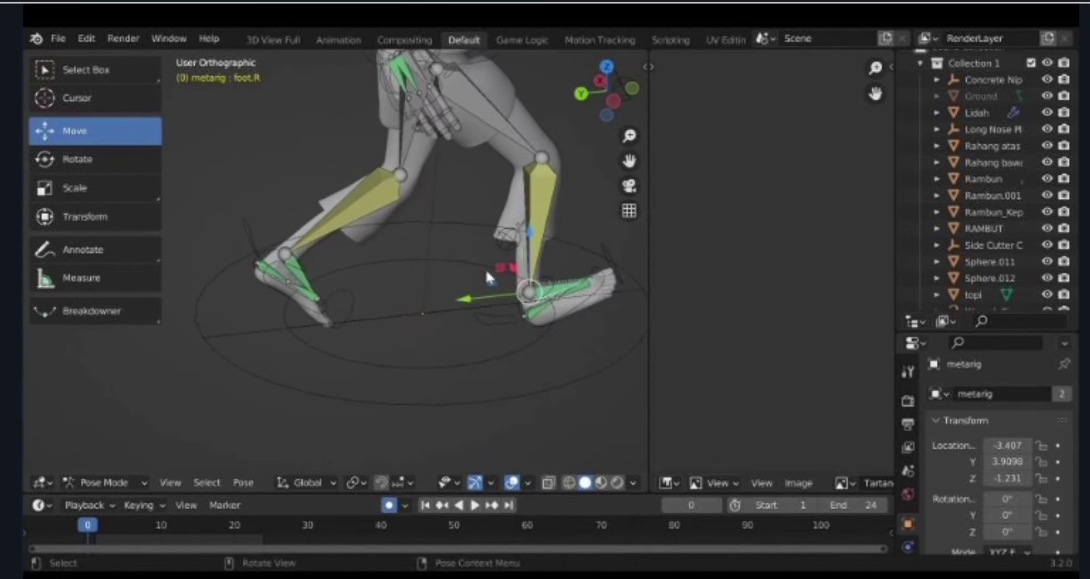
scroll(482, 299, "up", 2)
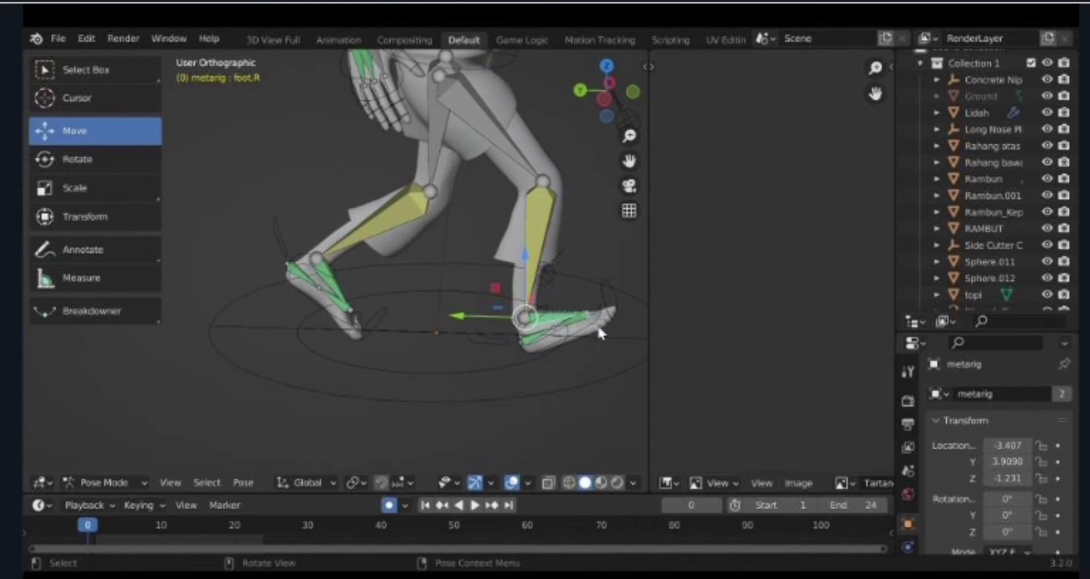
left_click_drag(493, 315, 505, 320)
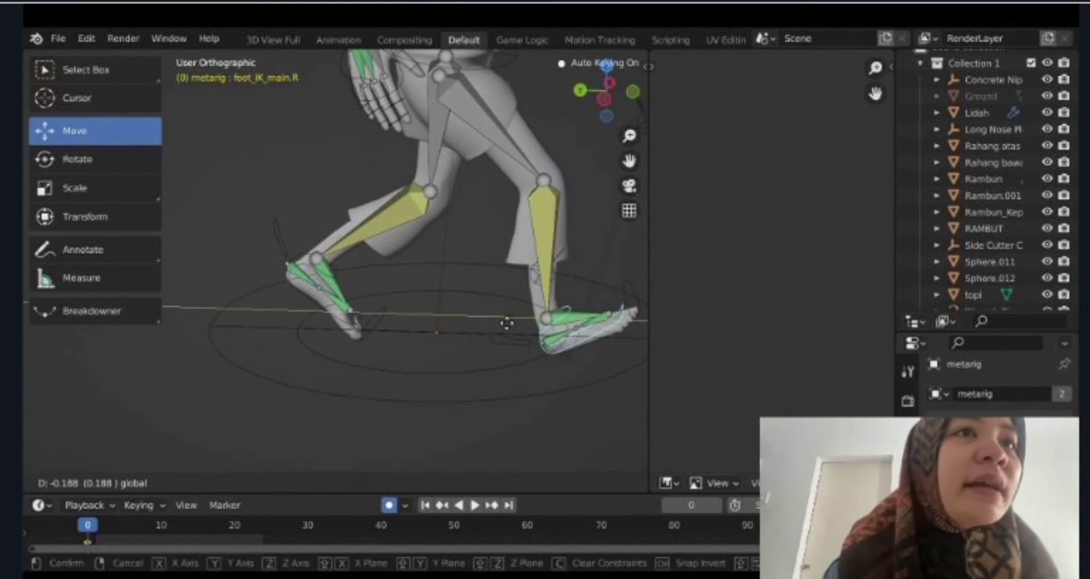
scroll(502, 287, "down", 2)
mouse_move(491, 229)
middle_mouse_down()
mouse_move(629, 226)
mouse_move(543, 322)
middle_mouse_up()
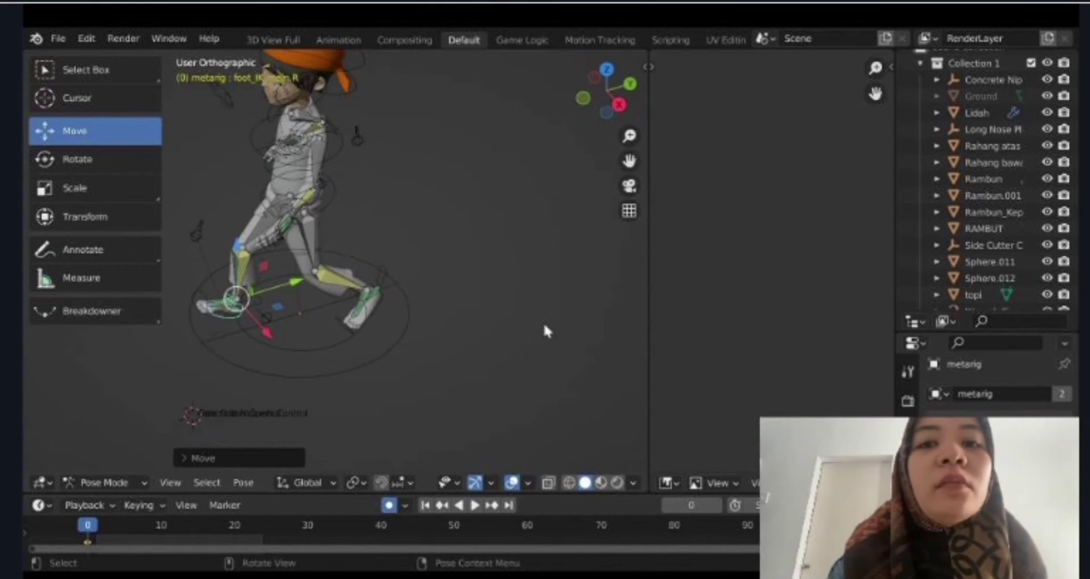
mouse_move(348, 331)
middle_mouse_down()
mouse_move(538, 292)
mouse_move(429, 211)
middle_mouse_up()
scroll(327, 155, "up", 5)
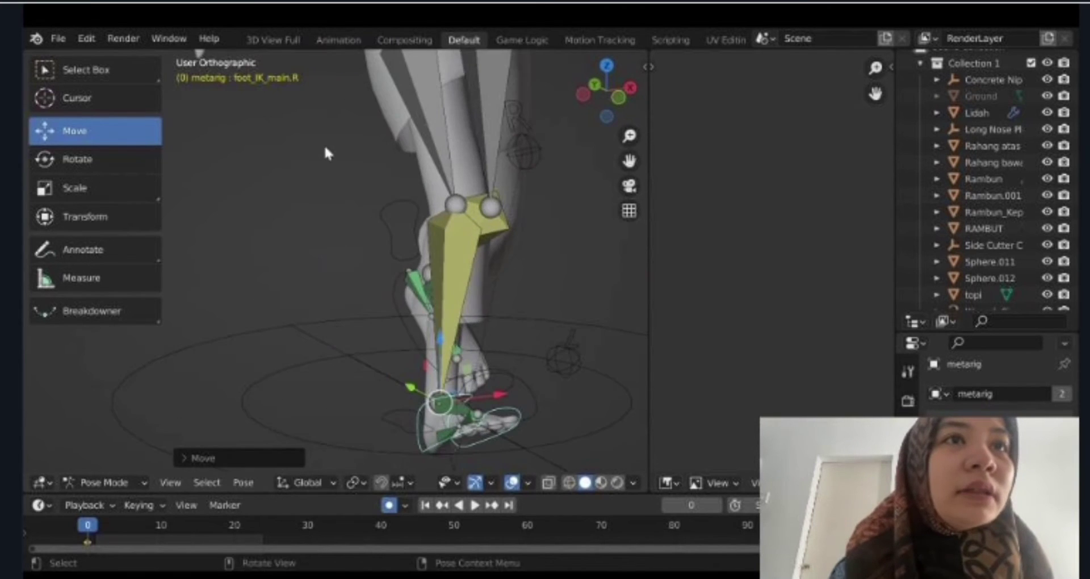
scroll(342, 152, "up", 2)
Move the right hand IK control sideways
middle_click_drag(372, 132, 346, 207, "shift")
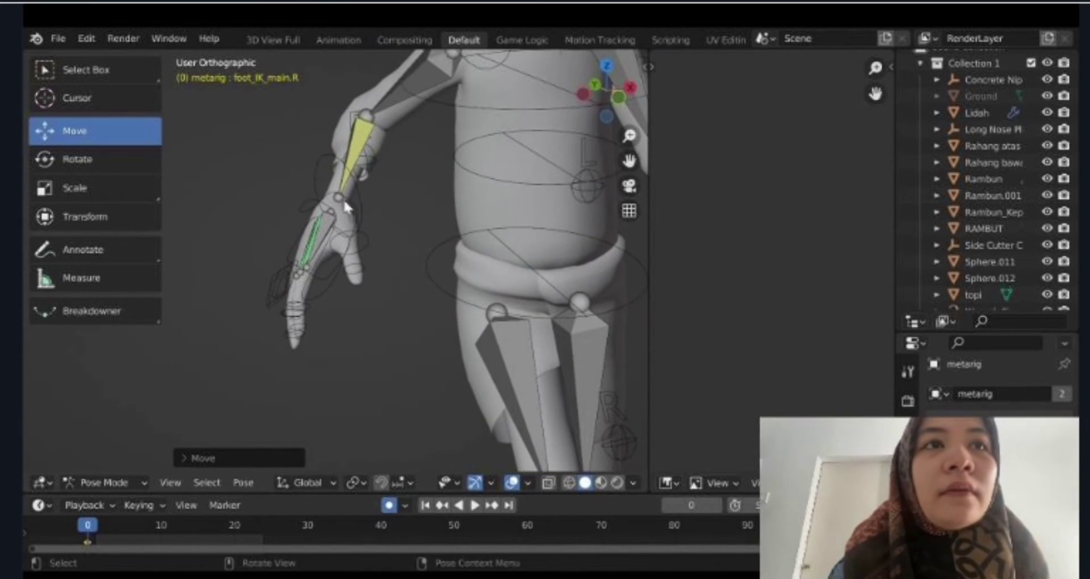
scroll(399, 222, "down", 2)
left_click_drag(359, 199, 512, 226)
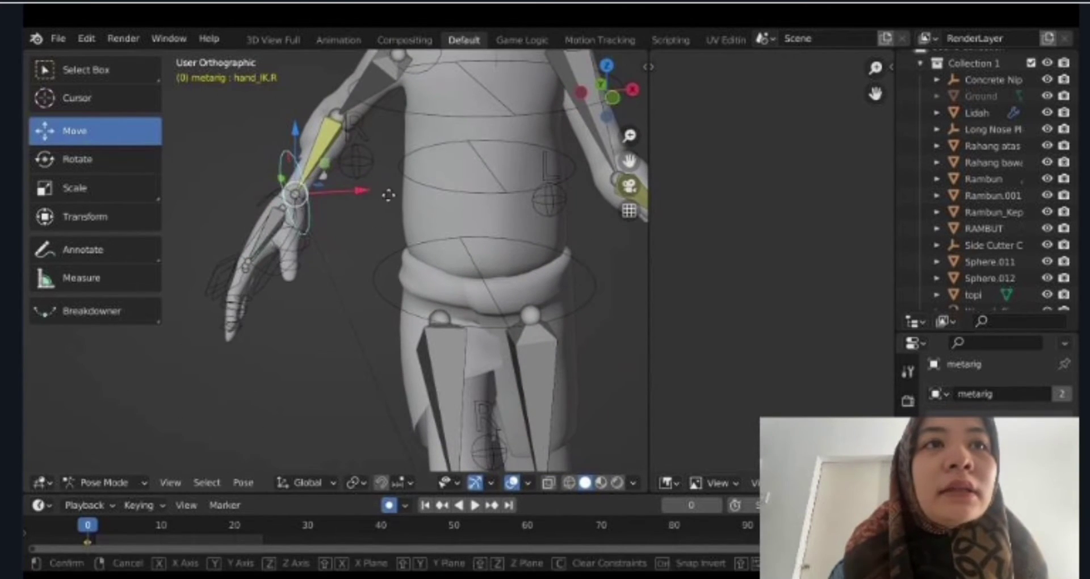
middle_click_drag(514, 226, 609, 240)
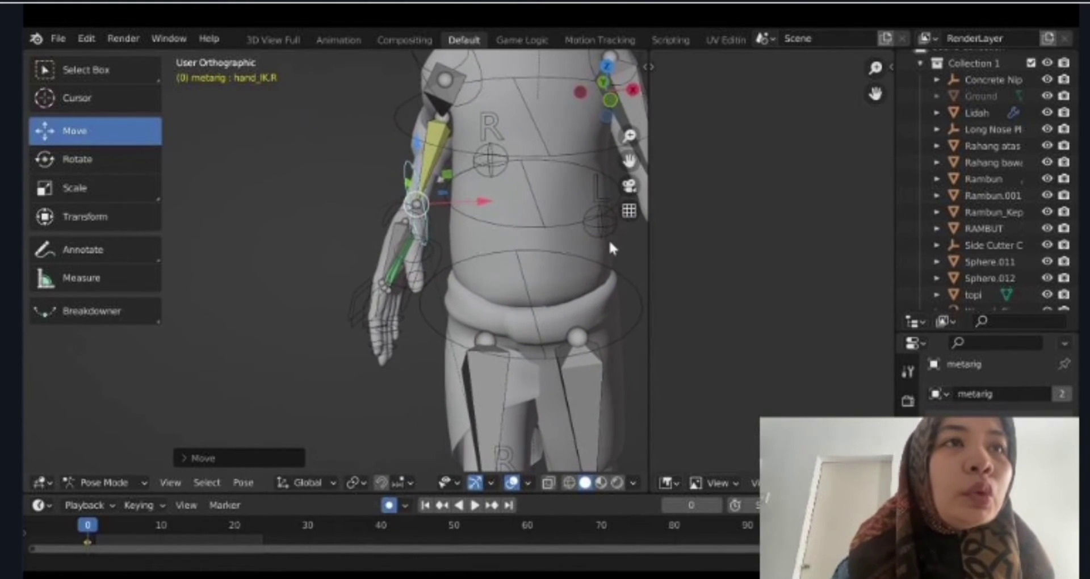
mouse_move(396, 275)
middle_mouse_down()
mouse_move(489, 268)
mouse_move(344, 272)
mouse_move(510, 280)
mouse_move(433, 308)
mouse_move(512, 234)
middle_mouse_up()
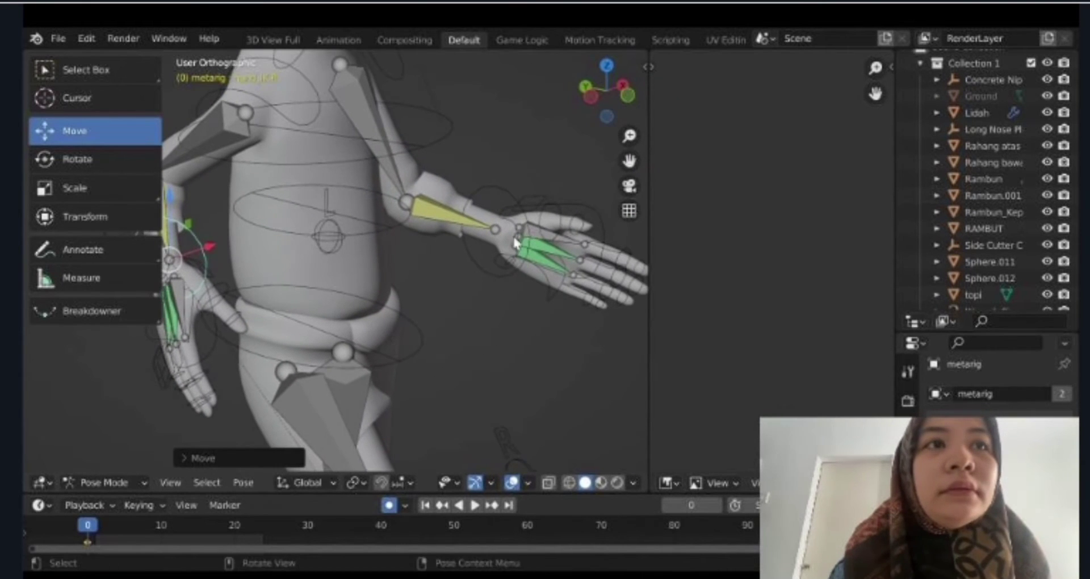
Shift the left hand control, then refine the hand position with G moves, ending Z-only
left_click(500, 200)
left_click_drag(533, 210, 499, 224)
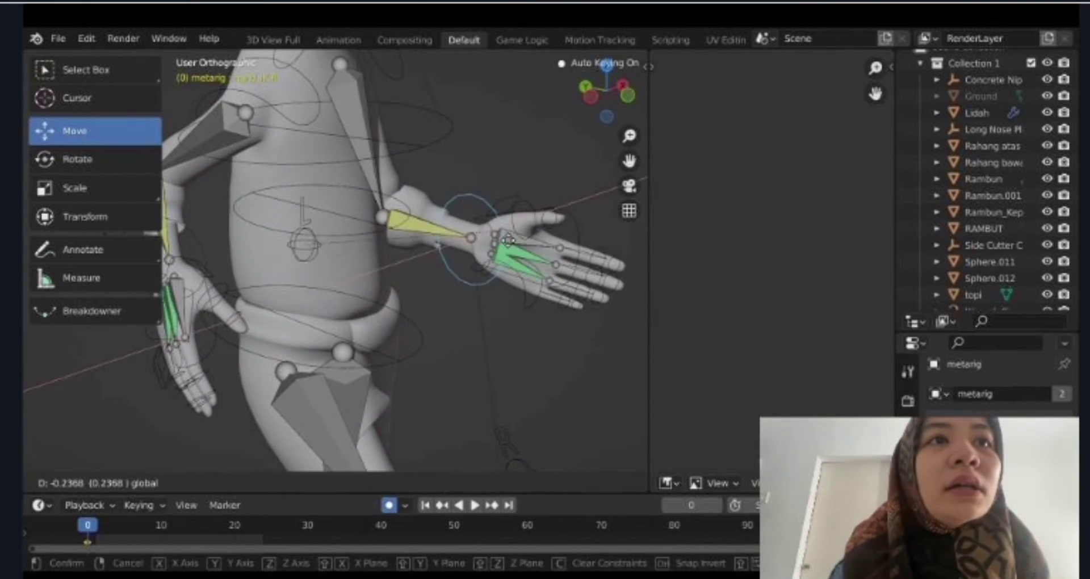
mouse_move(499, 224)
middle_mouse_down()
mouse_move(406, 263)
mouse_move(476, 261)
mouse_move(298, 259)
mouse_move(346, 258)
mouse_move(391, 288)
mouse_move(495, 294)
mouse_move(426, 280)
mouse_move(461, 282)
mouse_move(356, 292)
middle_mouse_up()
key("g")
left_click(458, 302)
key("g")
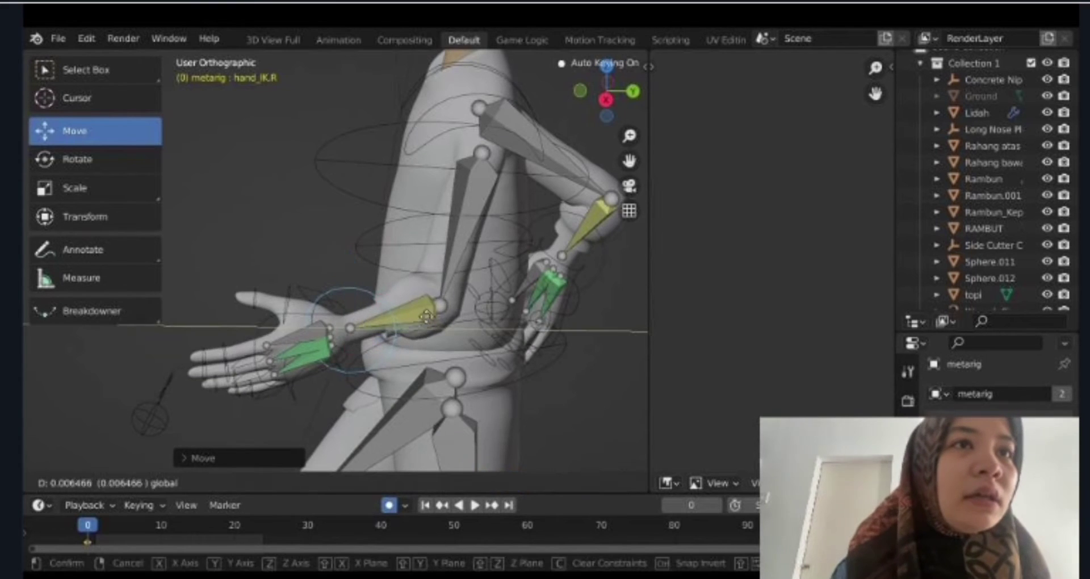
left_click(385, 287)
key("g")
key("z")
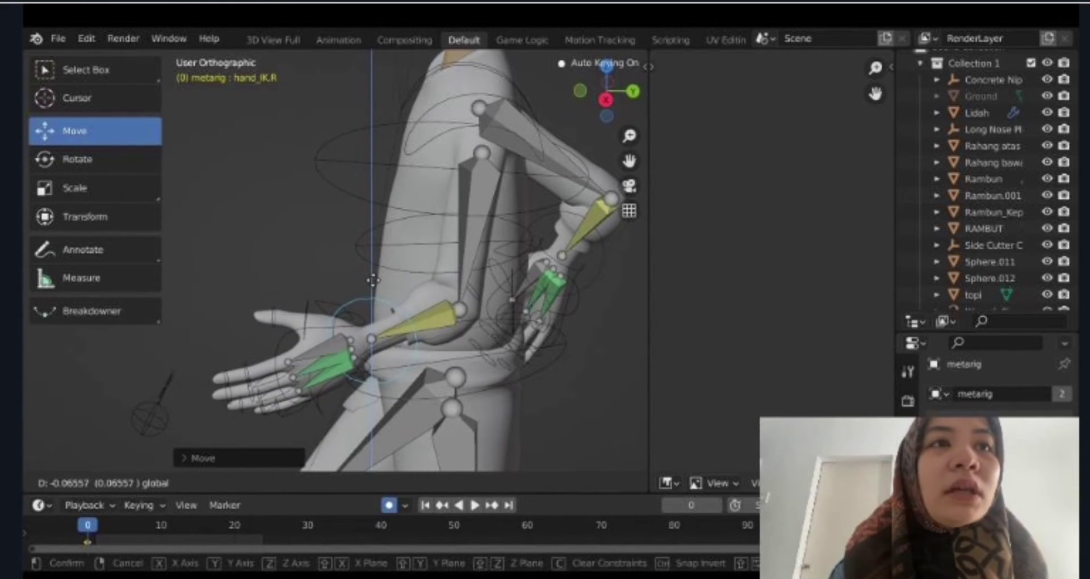
left_click(365, 271)
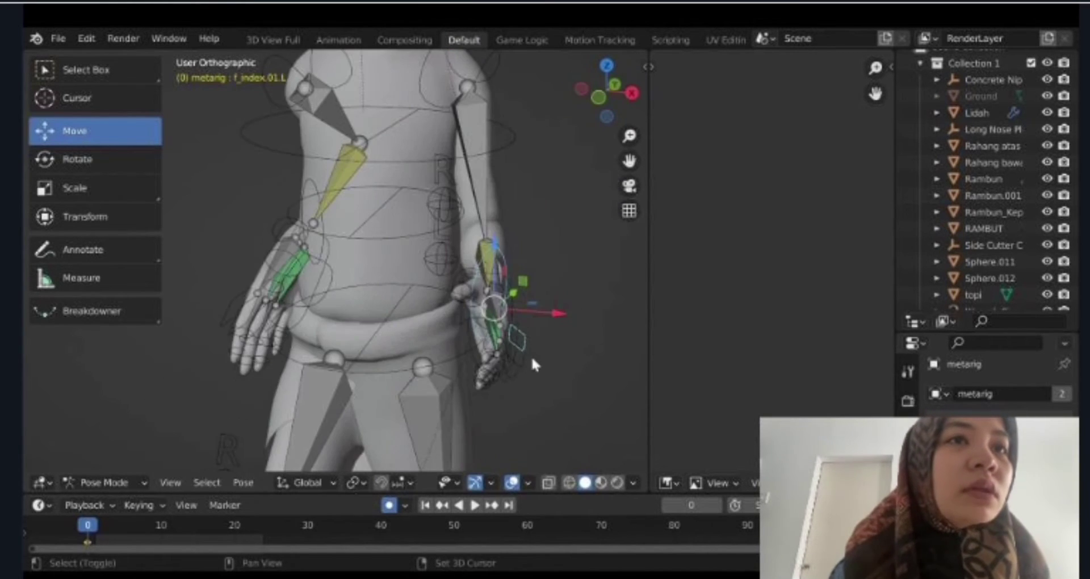
Rotate the left pinky bone f_pinky.01.L slightly
middle_click_drag(366, 271, 530, 355)
left_click(519, 363)
left_click(511, 382)
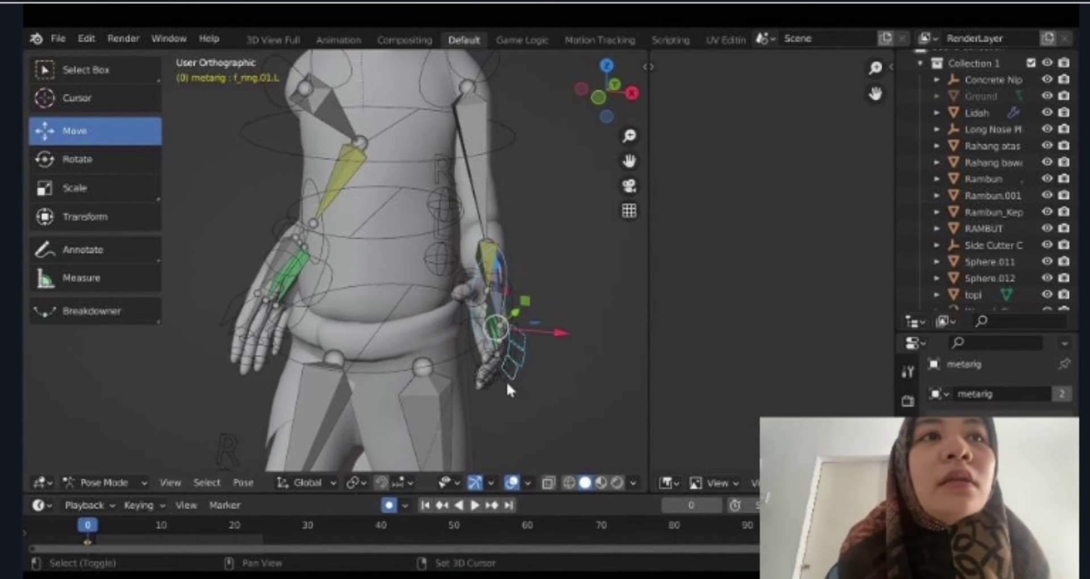
left_click(508, 384)
middle_click_drag(299, 323, 554, 349)
key("r")
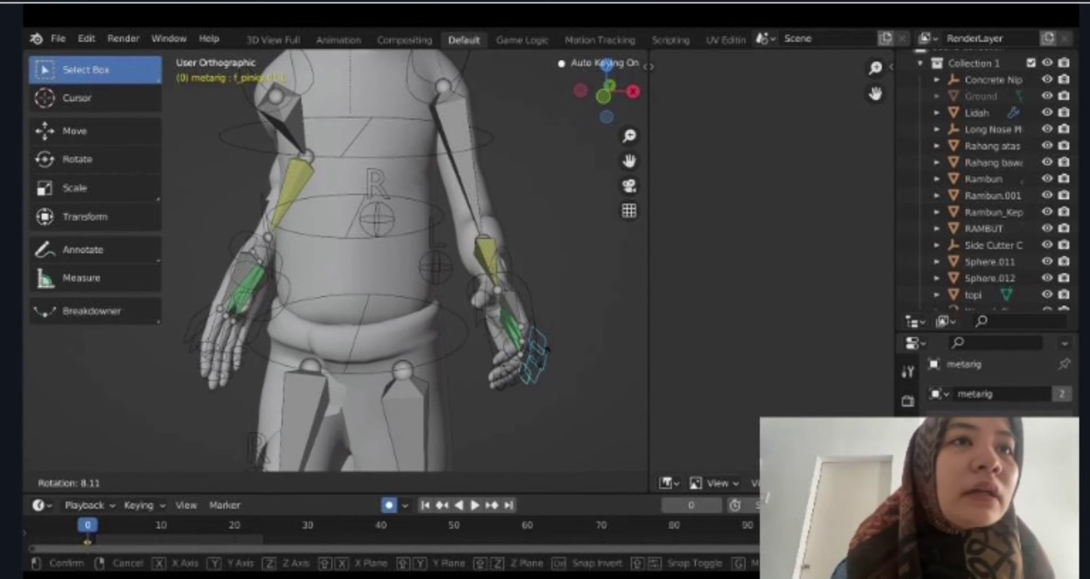
left_click(442, 307)
middle_click_drag(398, 318, 442, 307)
Rotate the left thumb bones thumb.02.L and thumb.03.L a few degrees each
left_click(439, 309)
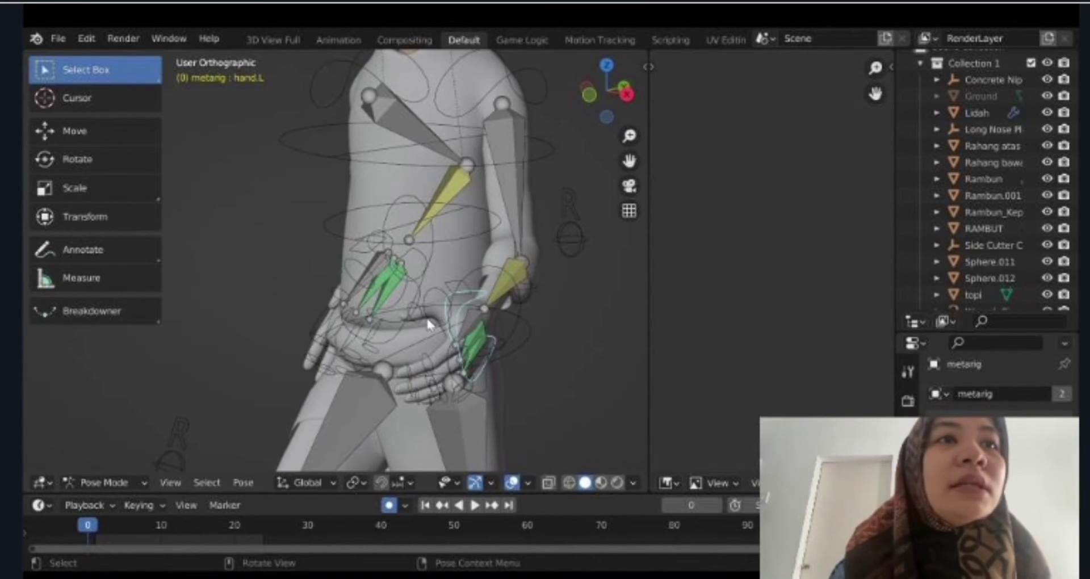
left_click(430, 322)
key("r")
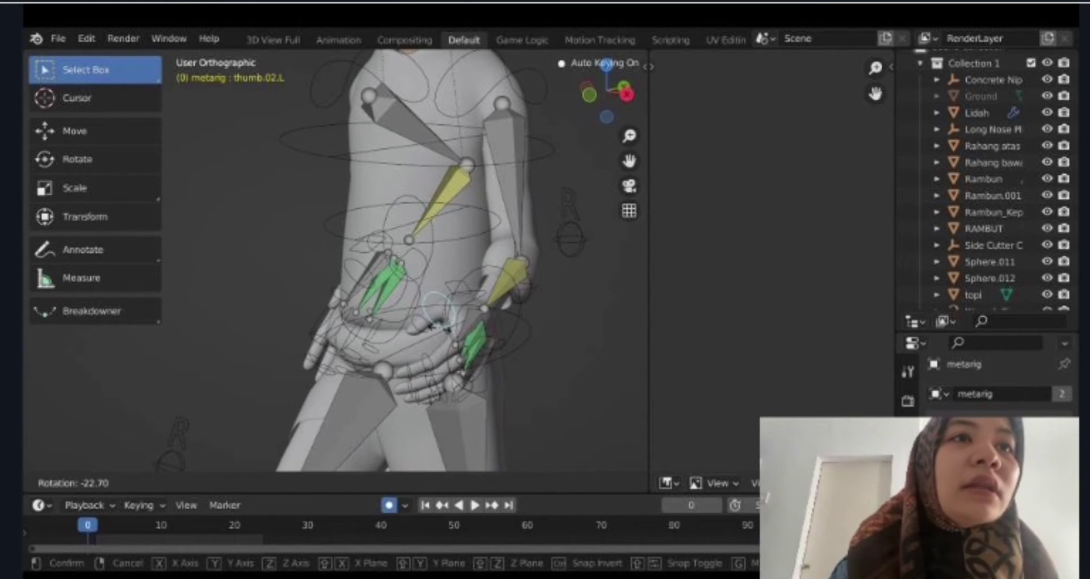
left_click(440, 334)
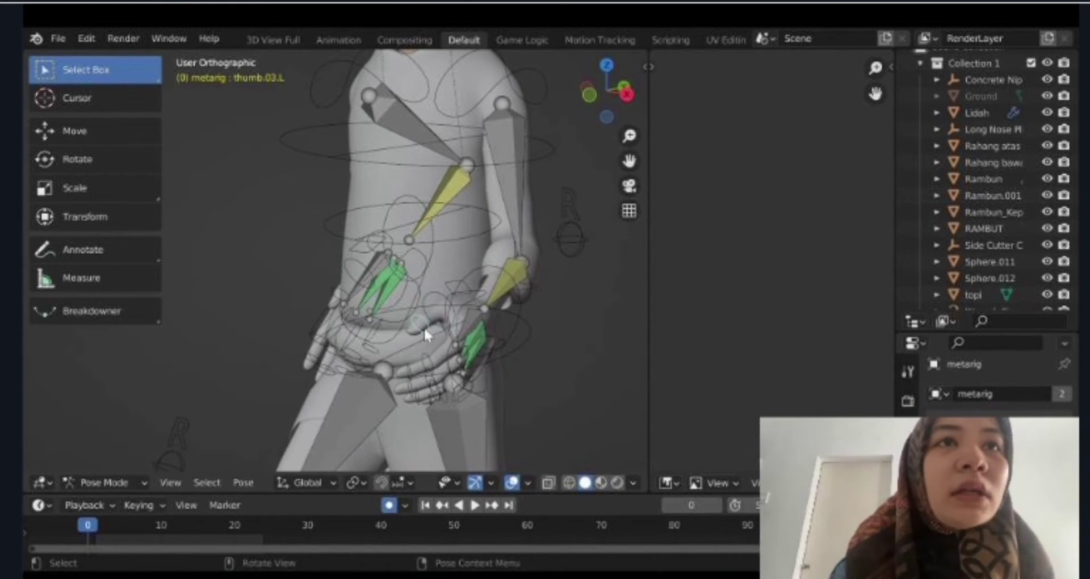
key("r")
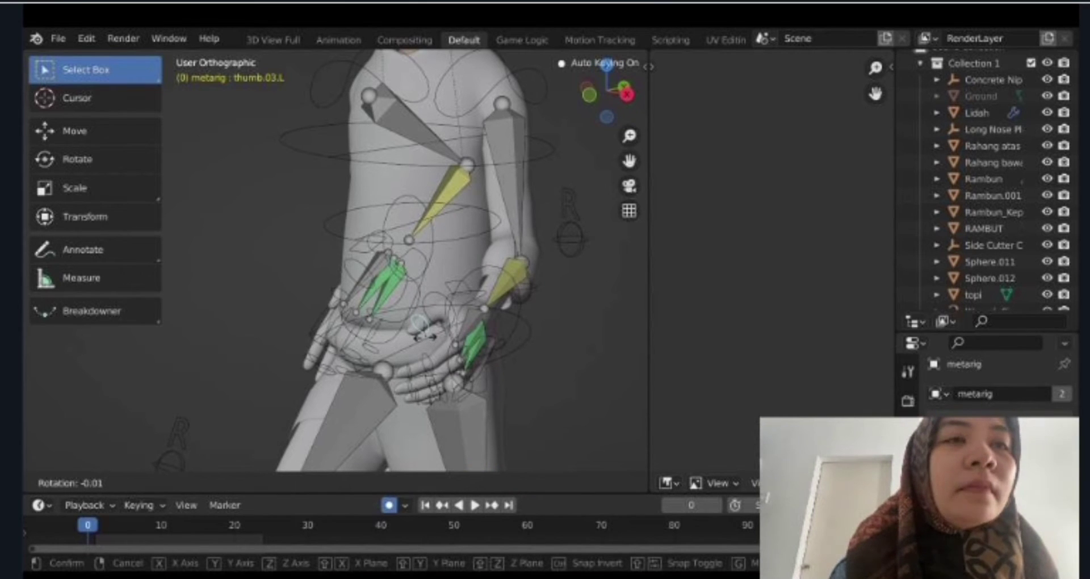
left_click(426, 334)
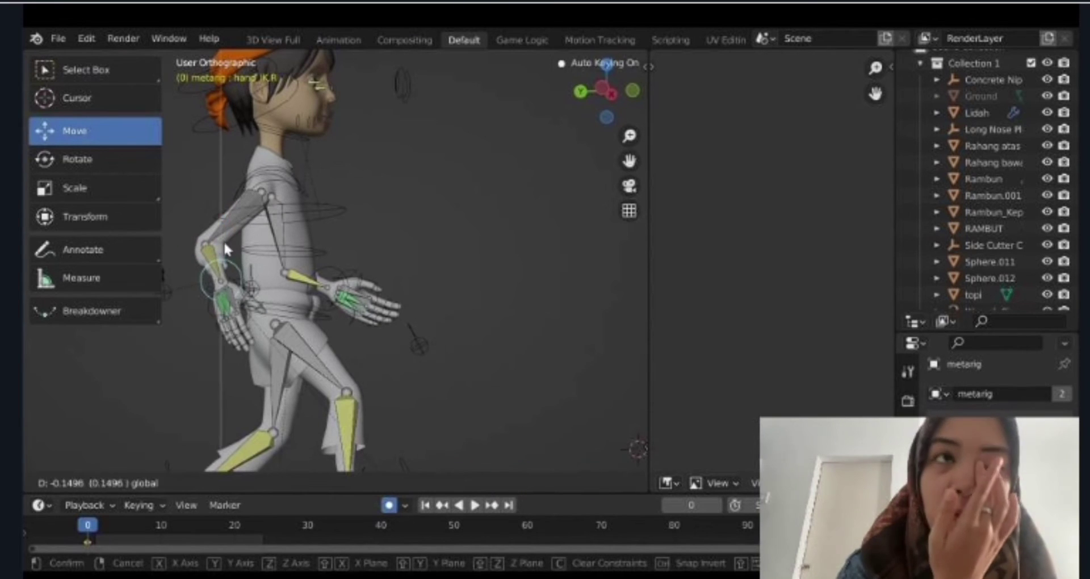
Lower the right hand IK control and push it slightly back along Y behind the body
left_click_drag(223, 198, 223, 240)
middle_click_drag(255, 331, 213, 318)
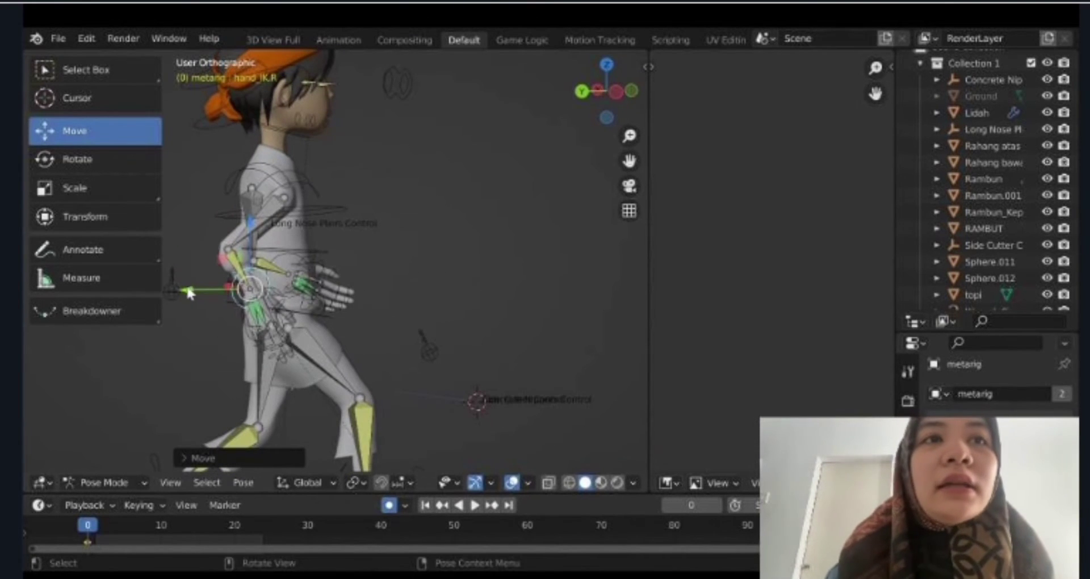
left_click_drag(189, 292, 170, 295)
mouse_move(253, 304)
middle_mouse_down()
mouse_move(216, 290)
mouse_move(303, 336)
middle_mouse_up()
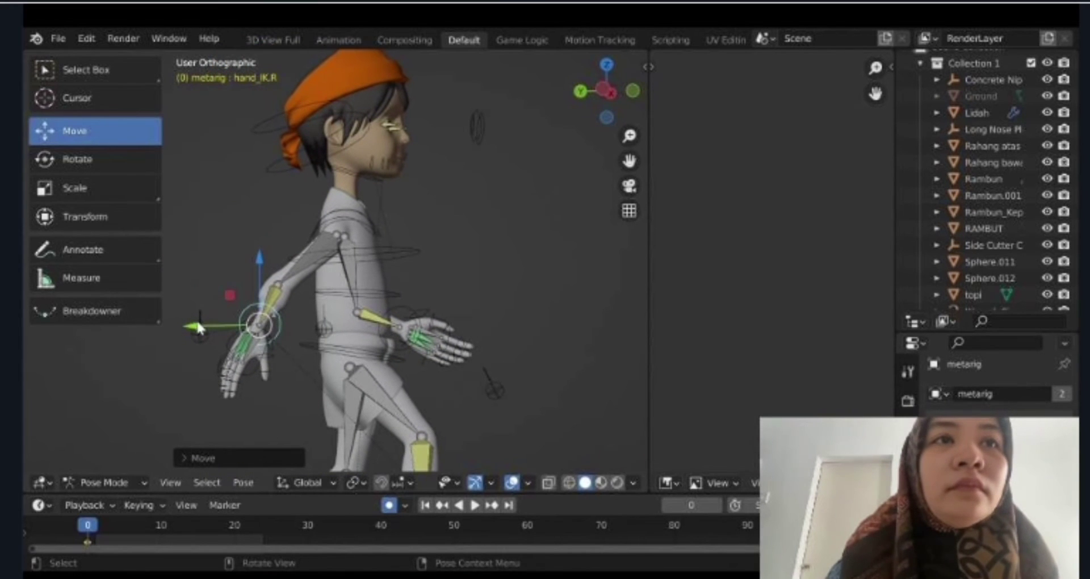
left_click_drag(198, 328, 193, 306)
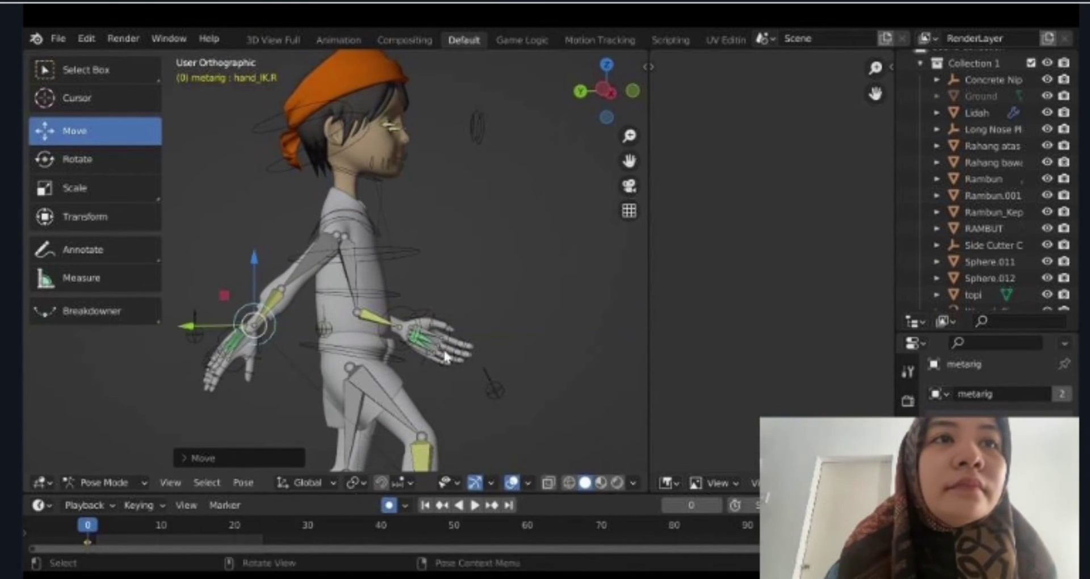
scroll(445, 356, "down", 2)
scroll(446, 350, "down", 3)
middle_click_drag(446, 350, 400, 332)
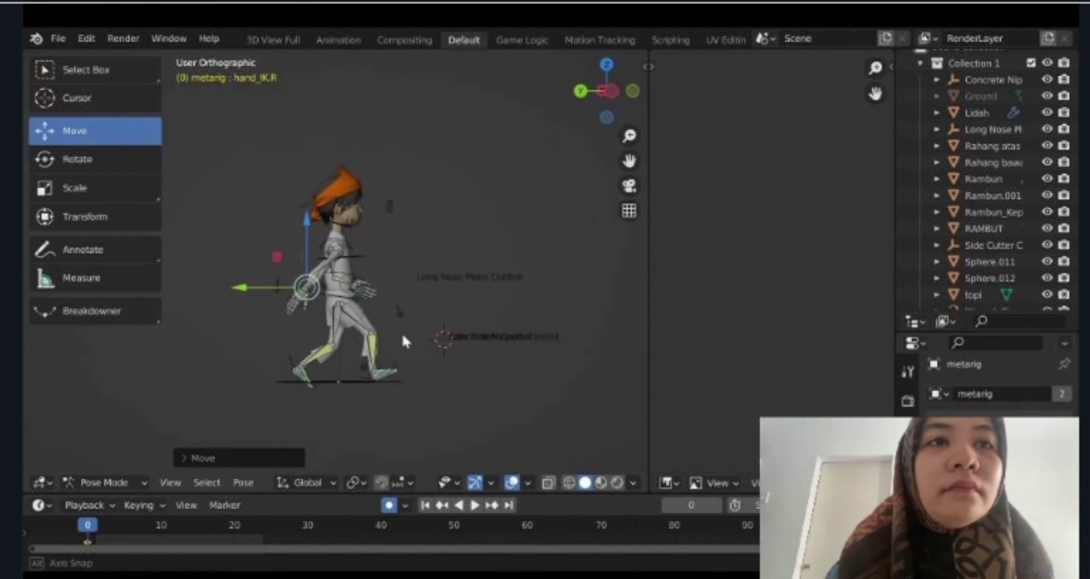
scroll(397, 307, "up", 2)
scroll(357, 239, "up", 2)
Undo a trial neck tilt, then rotate the chest bone about 4.5° on the X ring
left_click(348, 183)
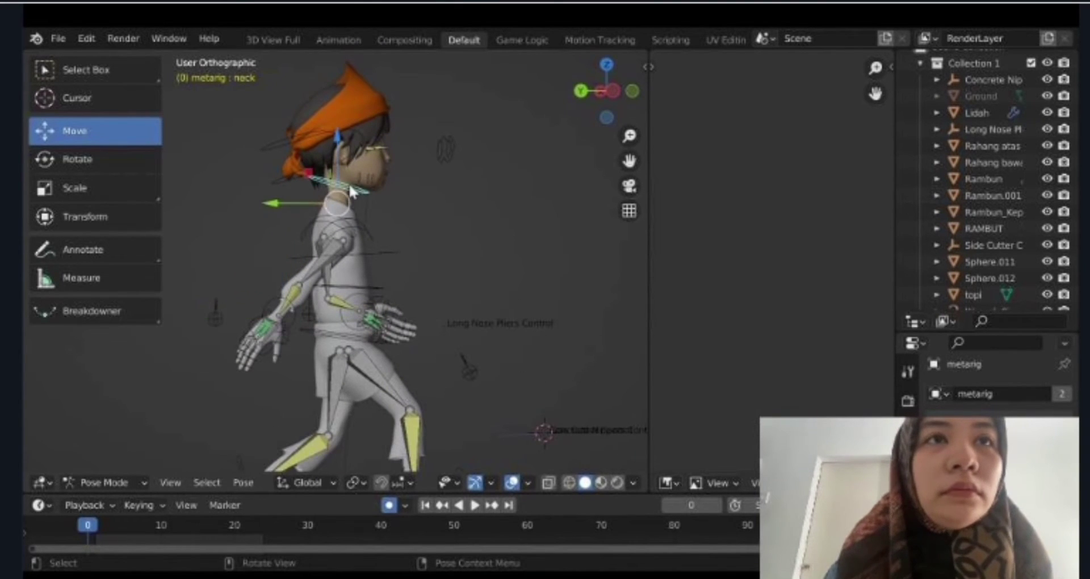
left_click(134, 159)
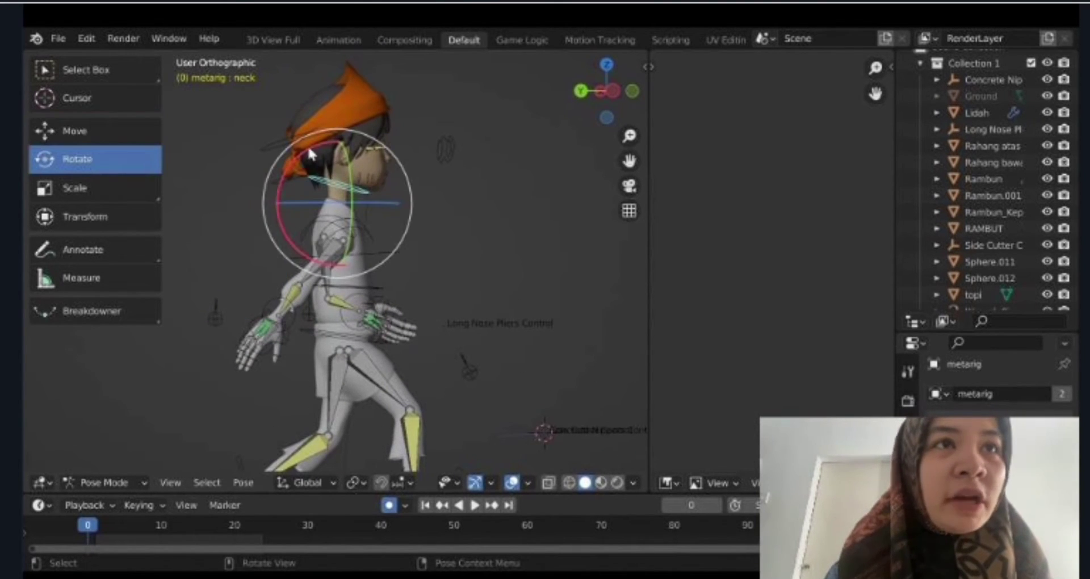
left_click_drag(308, 145, 342, 219)
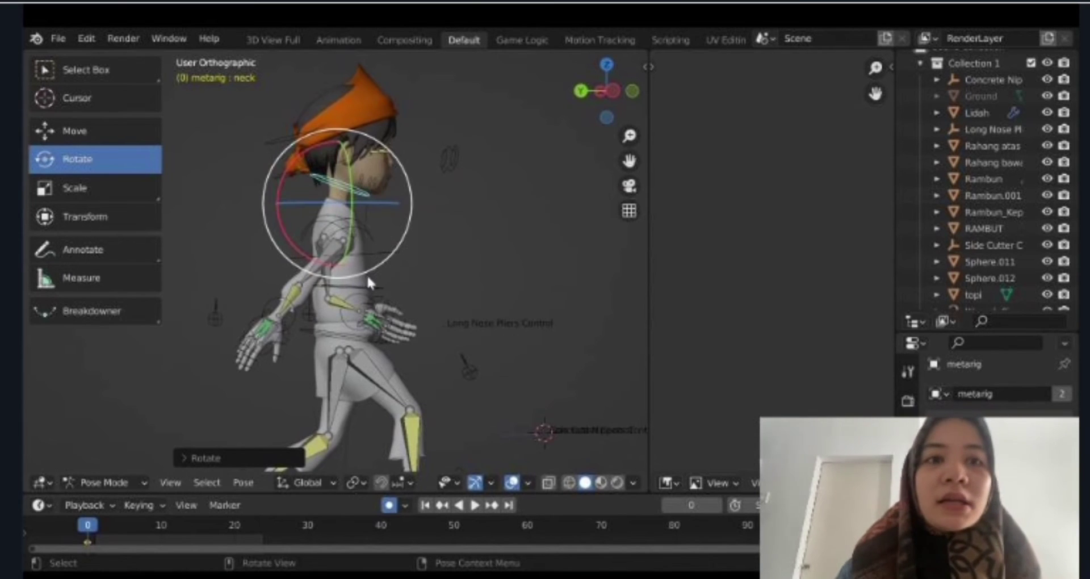
key("ctrl+z")
left_click(400, 253)
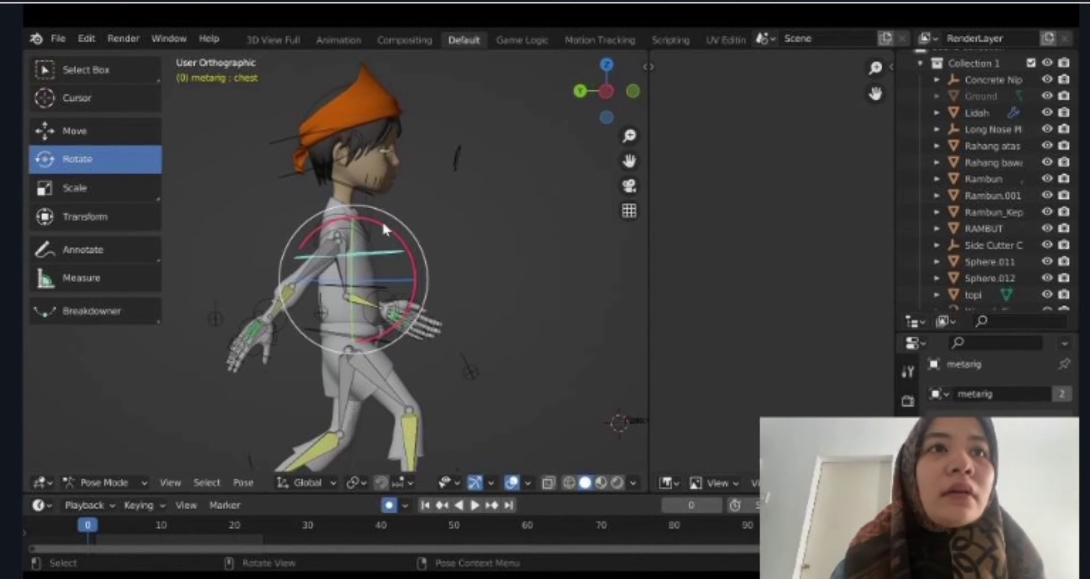
mouse_move(381, 222)
left_mouse_down()
mouse_move(392, 226)
mouse_move(309, 302)
left_mouse_up()
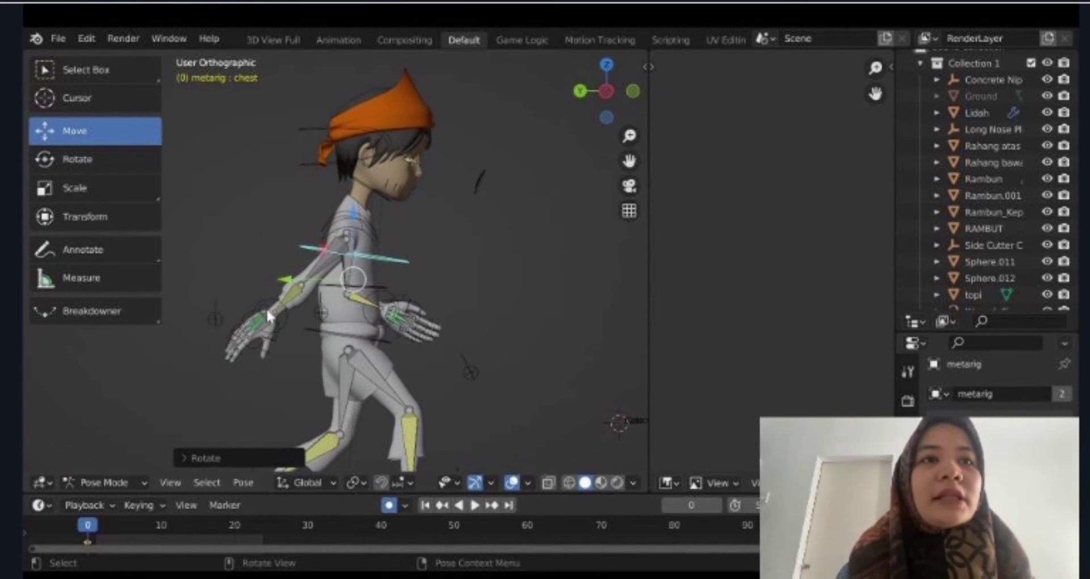
left_click(269, 315)
Rotate the right hand slightly about Y and lower the right IK hand control
key("r")
key("y")
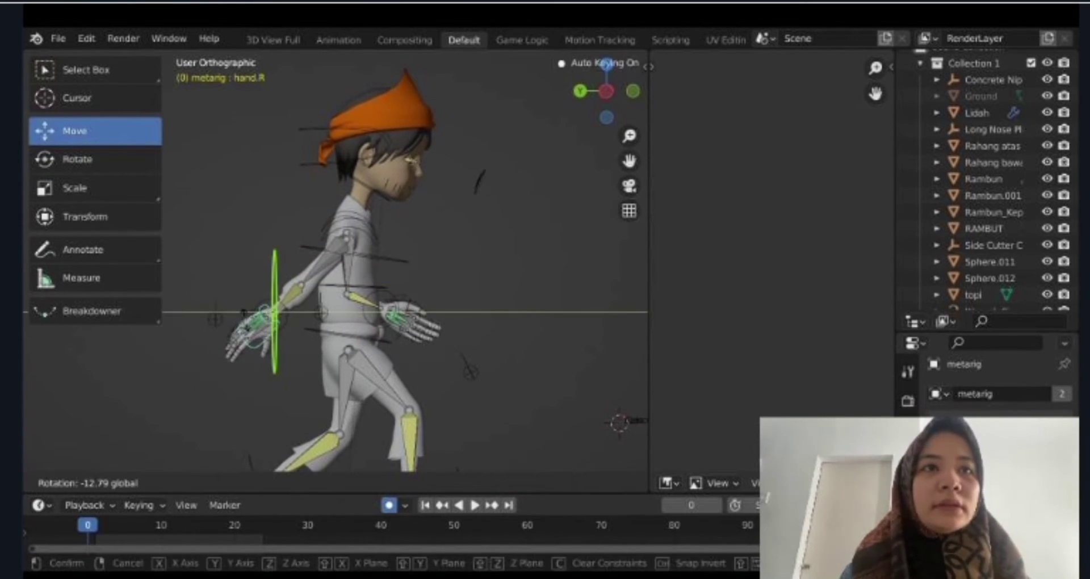
left_click(175, 249)
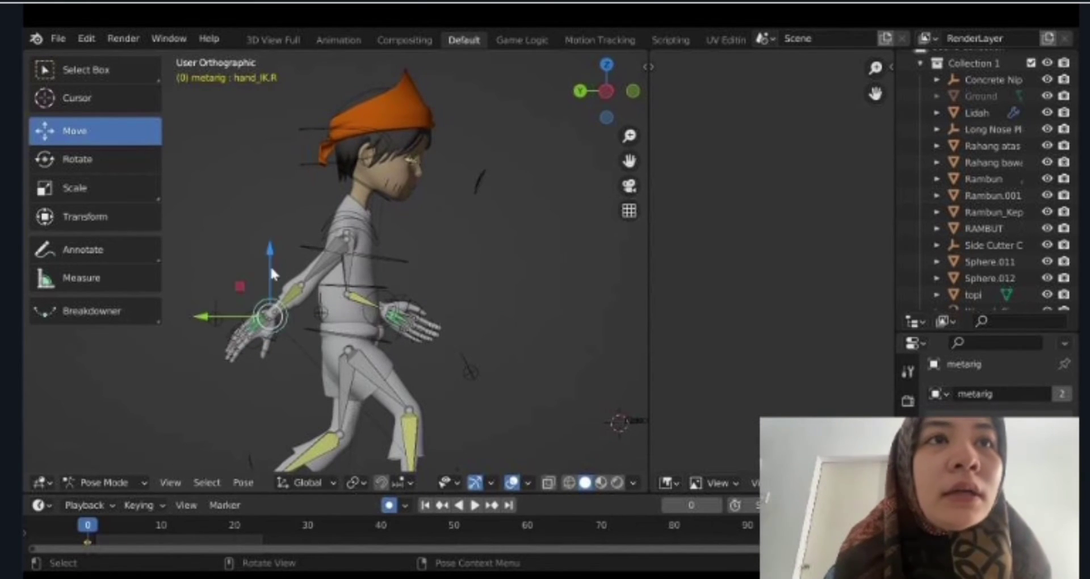
mouse_move(270, 265)
left_mouse_down()
mouse_move(267, 333)
mouse_move(293, 246)
mouse_move(233, 202)
mouse_move(217, 157)
left_mouse_up()
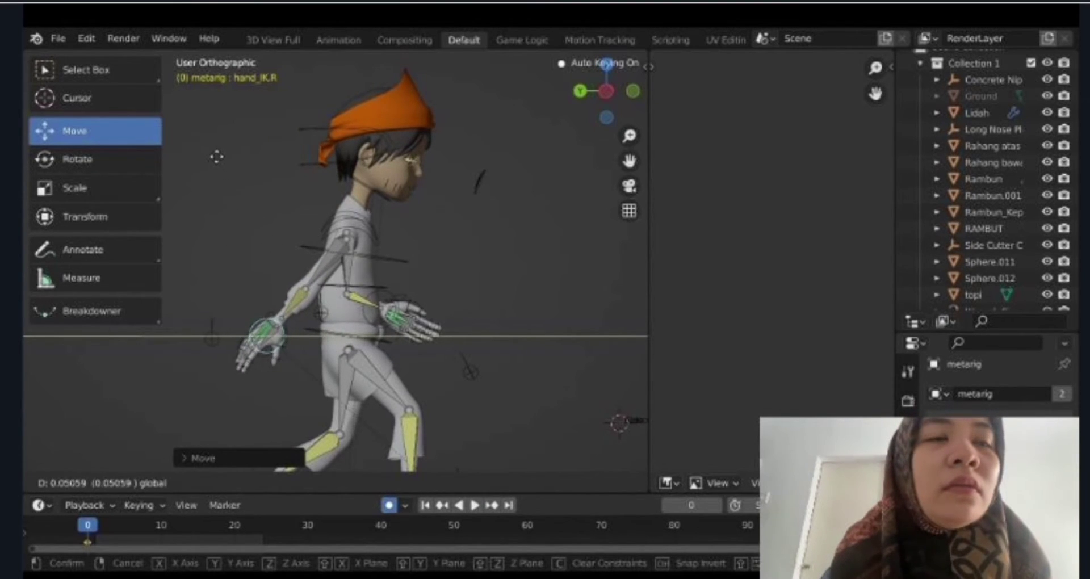
Shift the left IK hand control along Y and orbit to check the arm swing
left_click(395, 319)
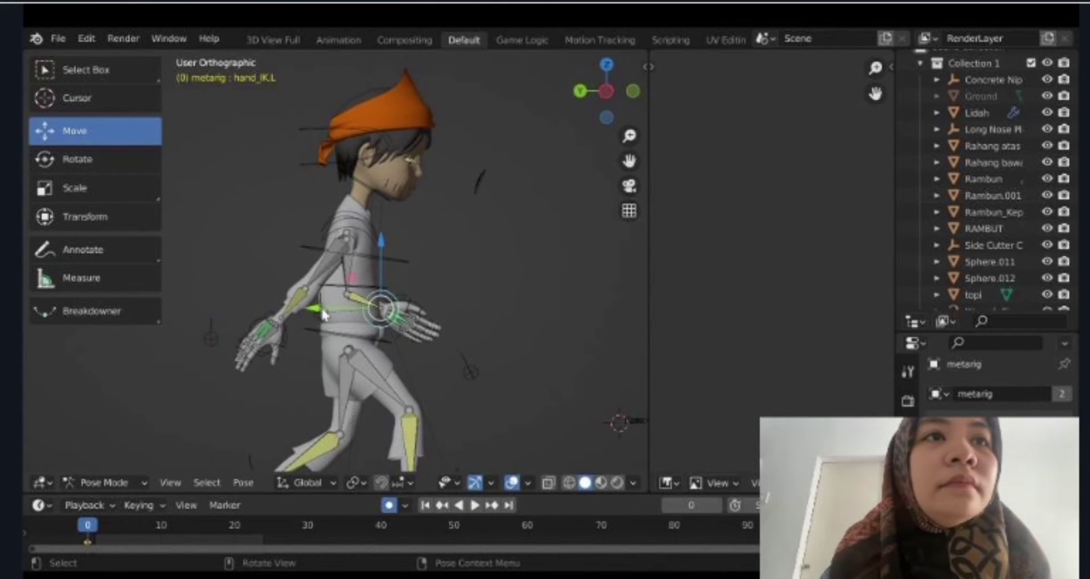
left_click_drag(321, 311, 340, 311)
mouse_move(341, 311)
middle_mouse_down()
mouse_move(305, 313)
mouse_move(441, 310)
mouse_move(523, 332)
middle_mouse_up()
scroll(306, 309, "down", 3)
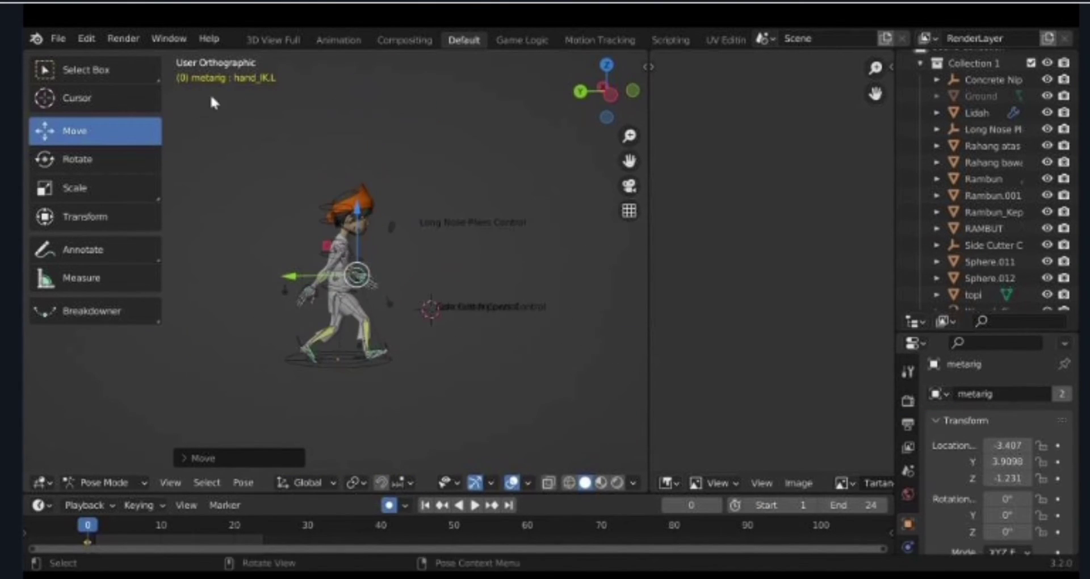
Switch to the Animation workspace and enlarge the Dope Sheet and its channel list
left_click(339, 40)
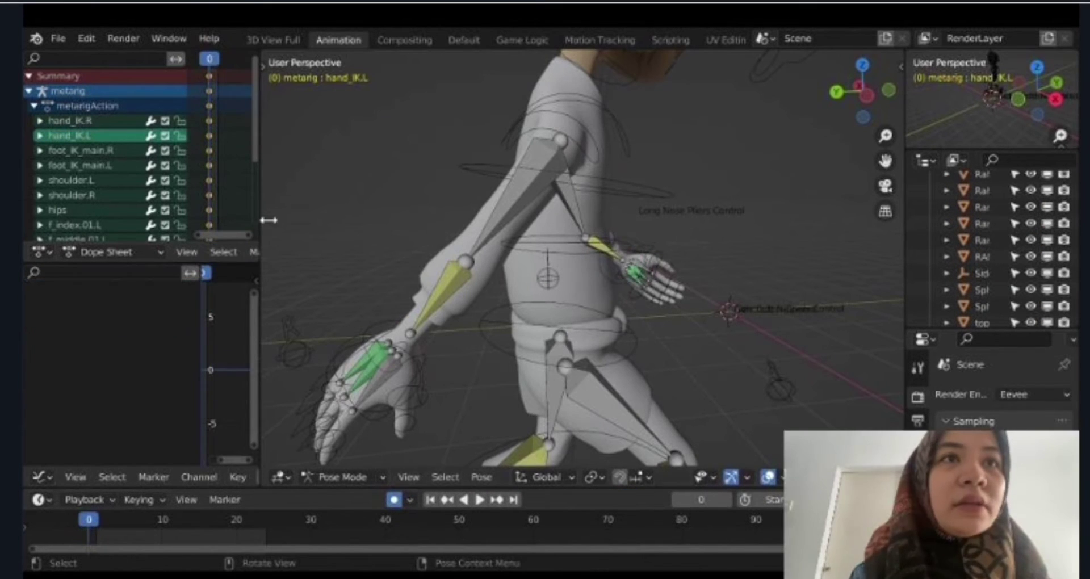
left_click_drag(261, 219, 332, 233)
left_click_drag(271, 244, 236, 385)
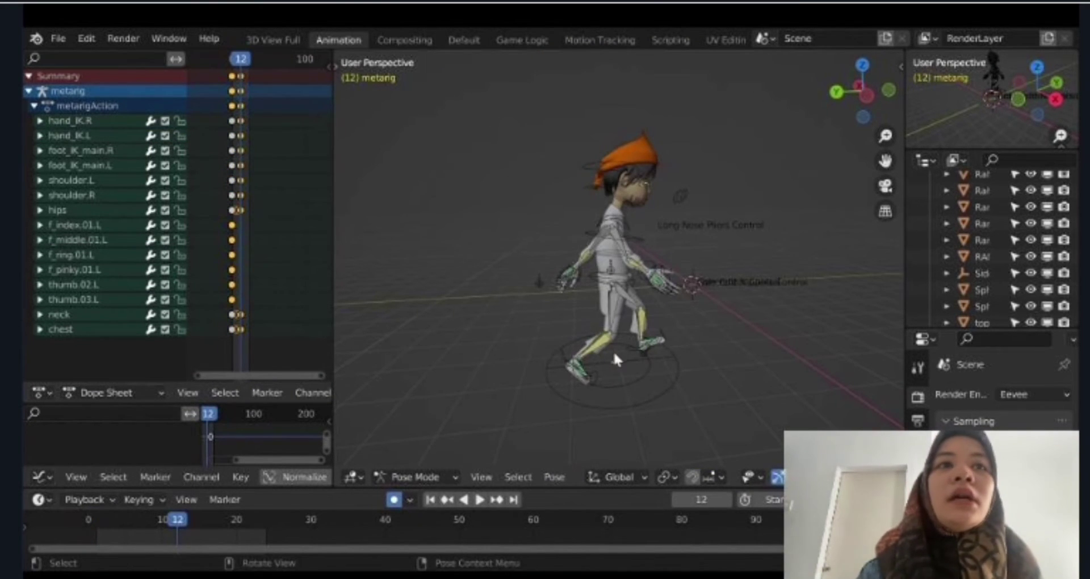
middle_click_drag(613, 351, 570, 341)
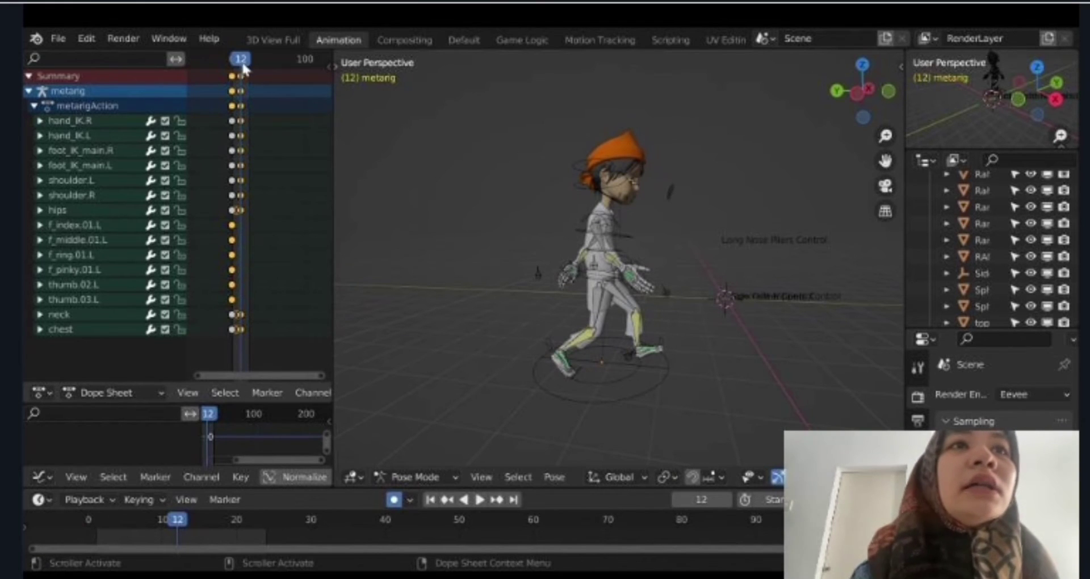
Paste keyframes on every channel at frame 24 and preview the looping walk
key("space")
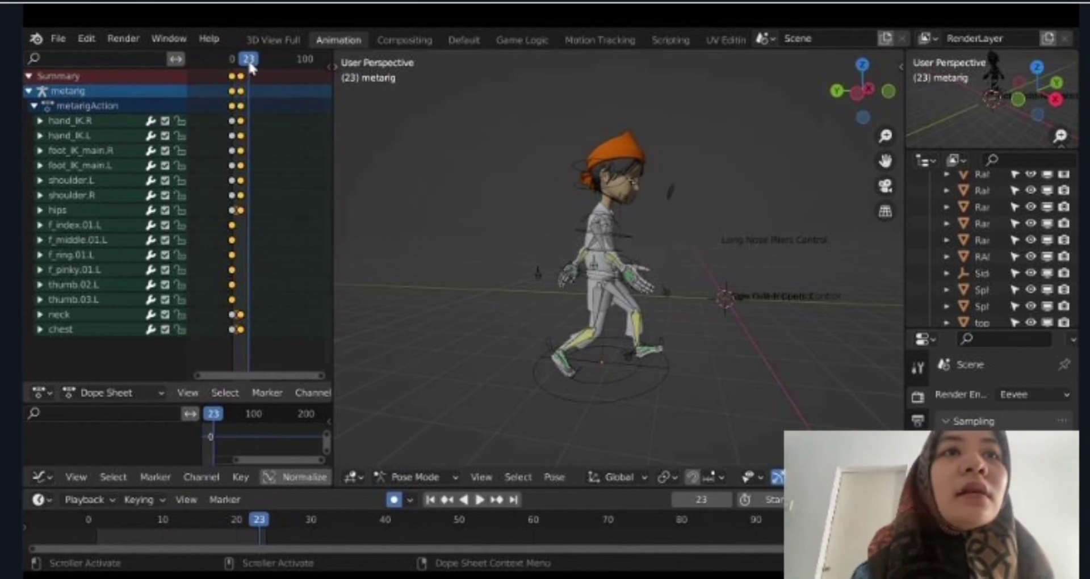
key("Left")
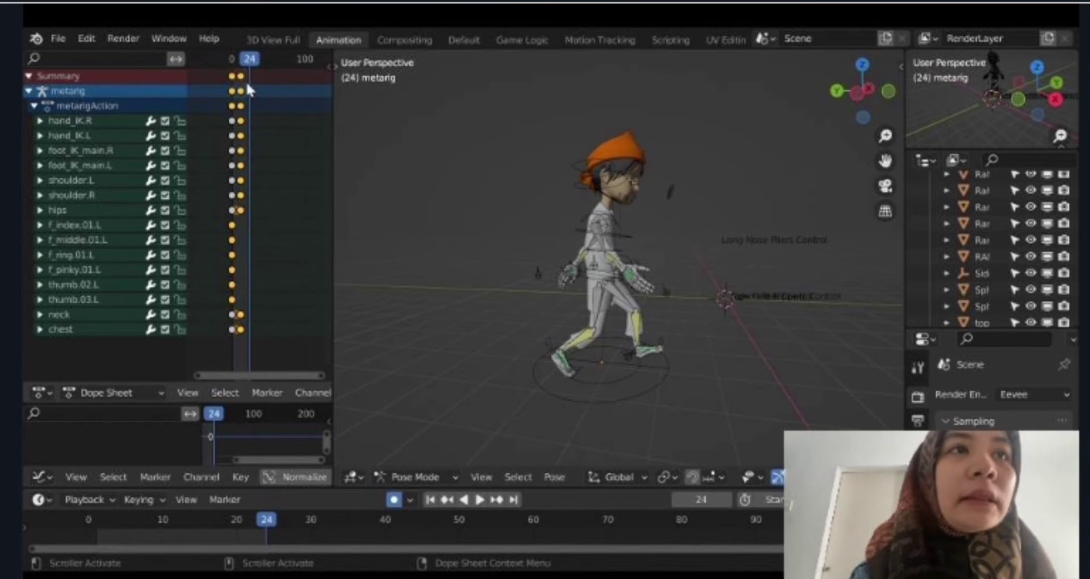
key("ctrl+v")
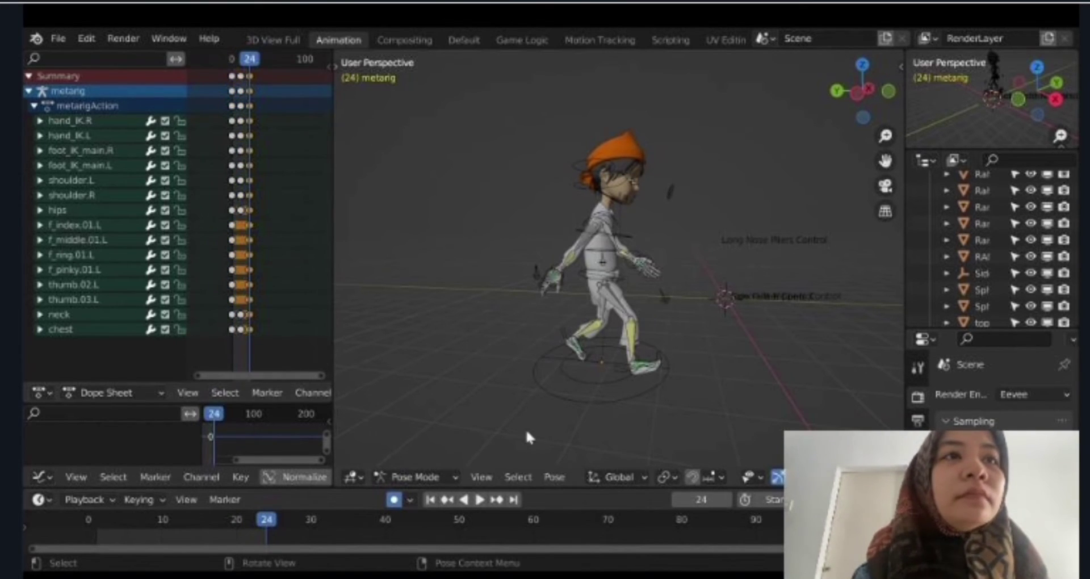
key("space")
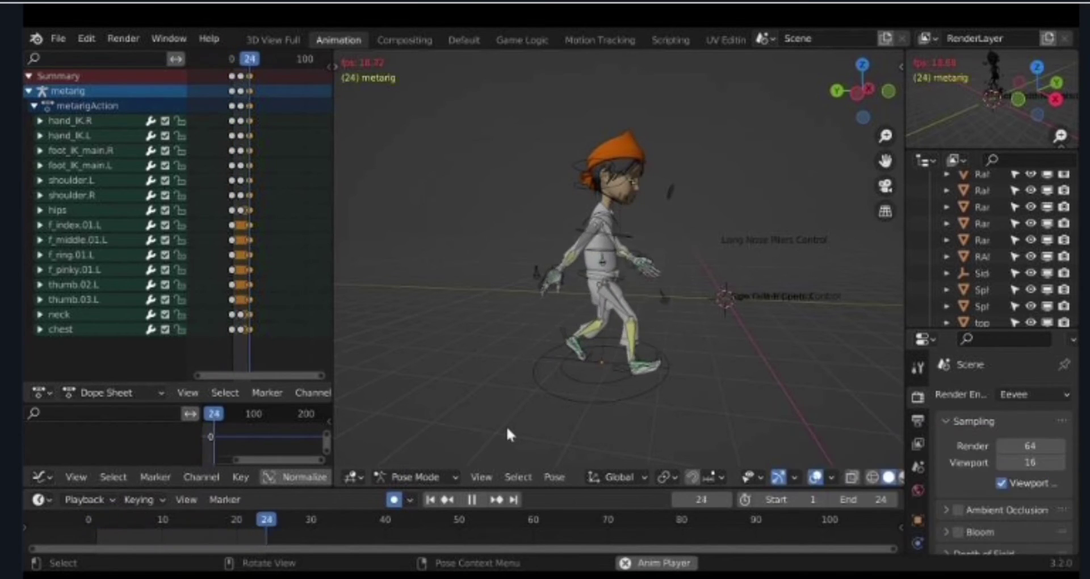
key("space")
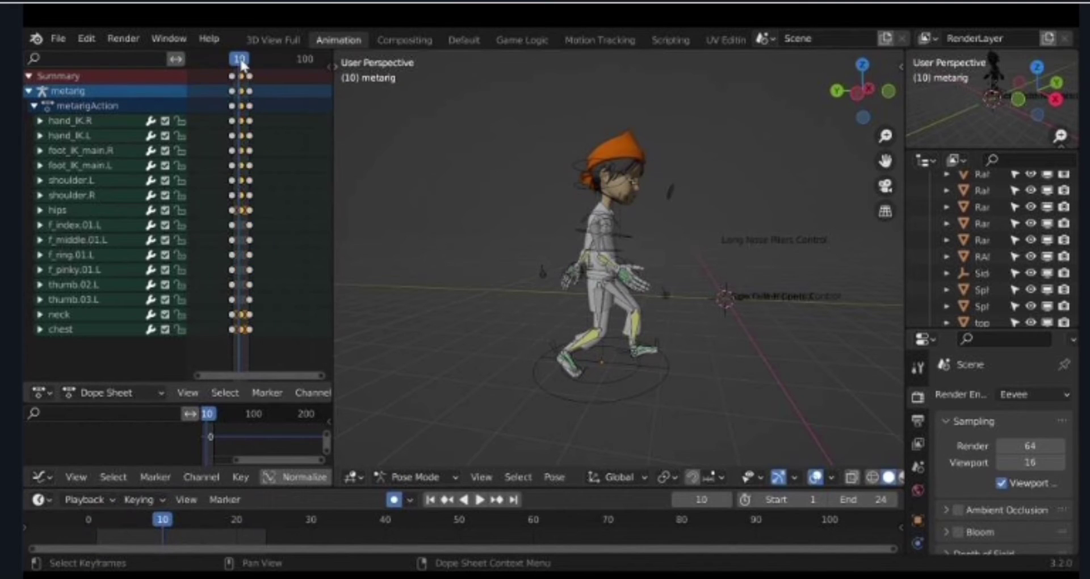
At frame 12, tilt the neck bone about -11° in the Default layout
left_click(242, 64)
scroll(632, 189, "up", 4)
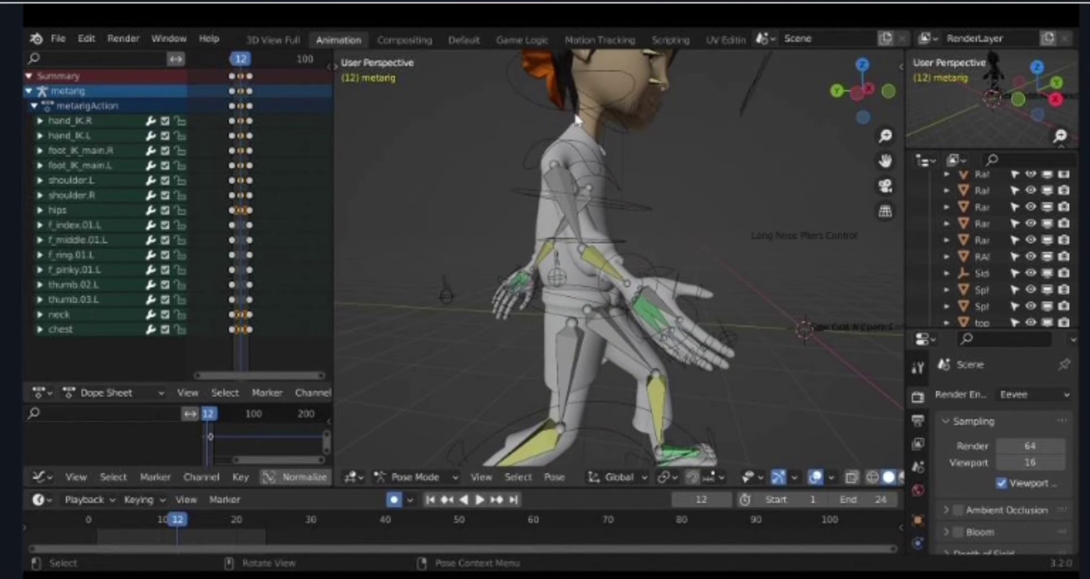
mouse_move(576, 119)
middle_mouse_down()
mouse_move(633, 178)
mouse_move(631, 137)
middle_mouse_up()
left_click(631, 138)
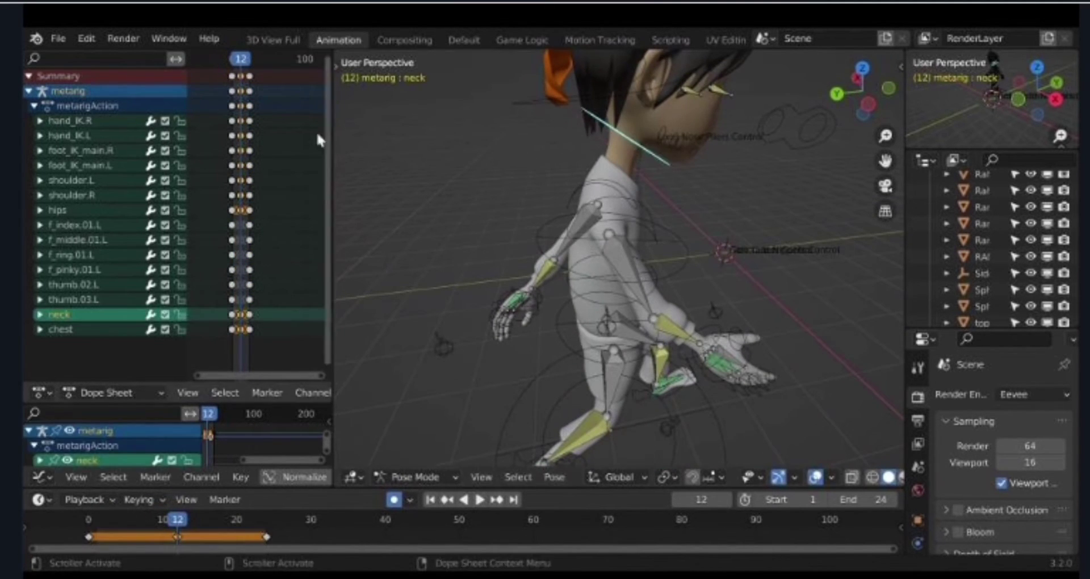
left_click(477, 40)
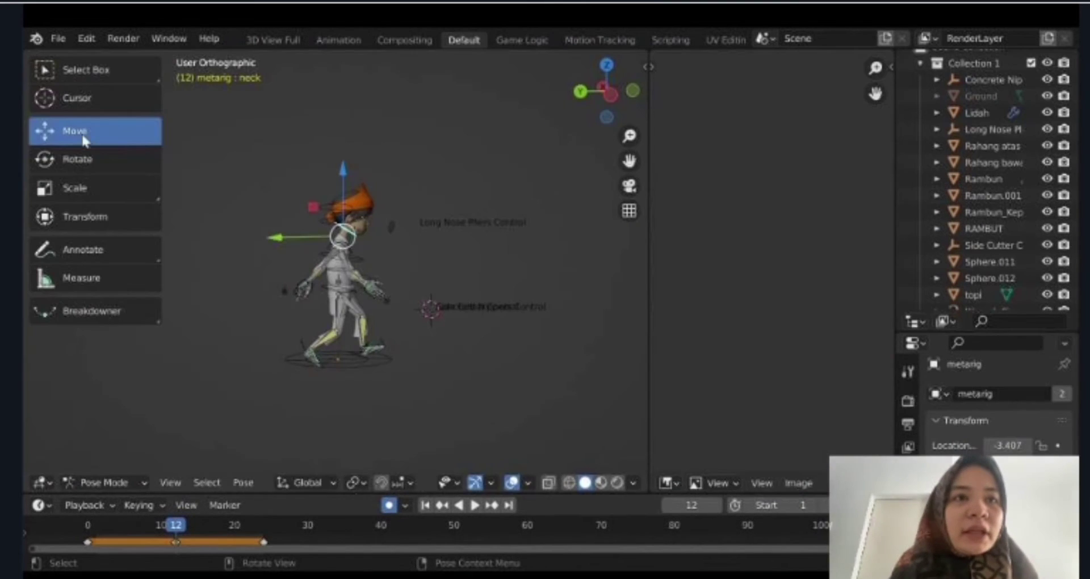
left_click(99, 171)
mouse_move(318, 178)
left_mouse_down()
mouse_move(304, 186)
mouse_move(312, 236)
left_mouse_up()
Rotate the chest bone about -7.6° at frame 12 and start playback
scroll(344, 253, "up", 2)
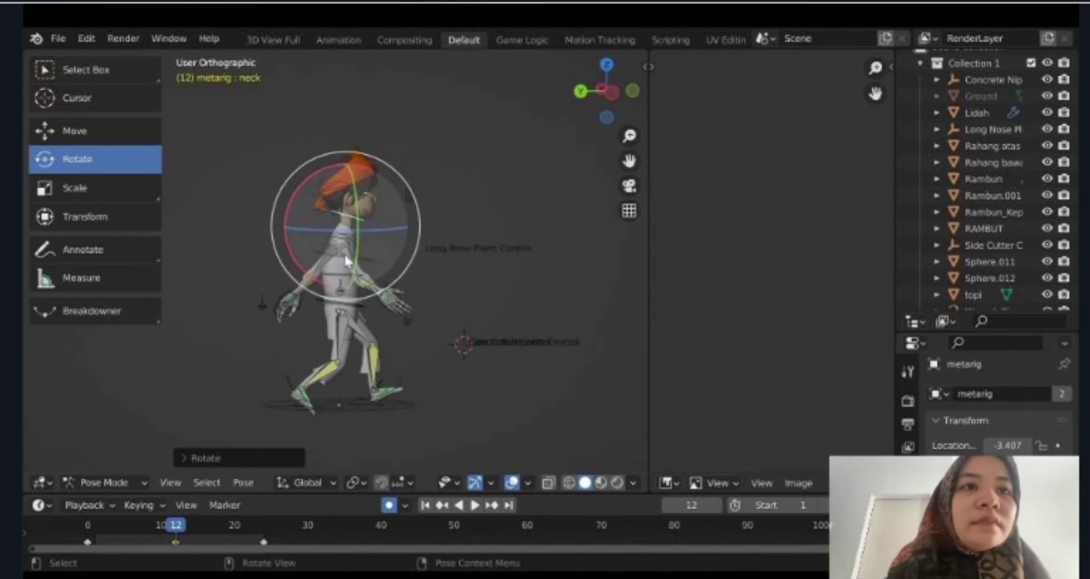
scroll(349, 256, "up", 4)
left_click(330, 249)
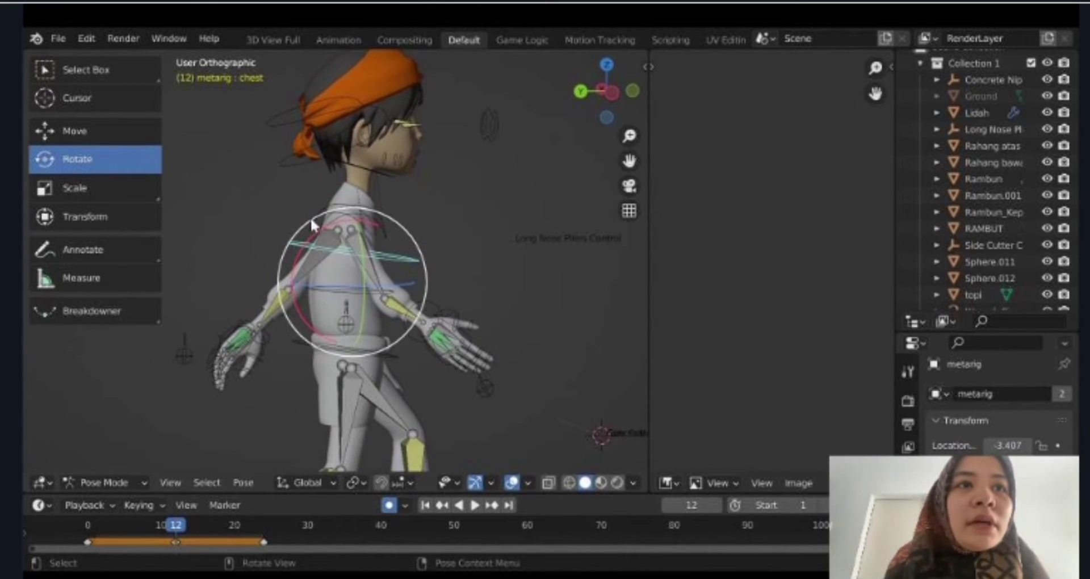
left_click_drag(321, 225, 313, 242)
key("space")
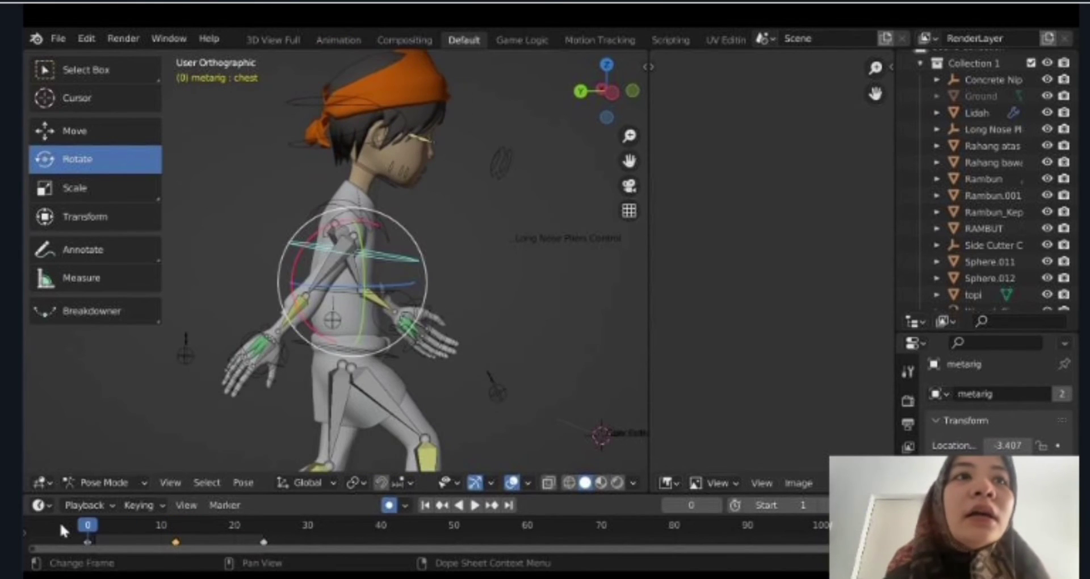
Zoom out to watch the walk playing, then stop it at frame 20
scroll(299, 406, "down", 3)
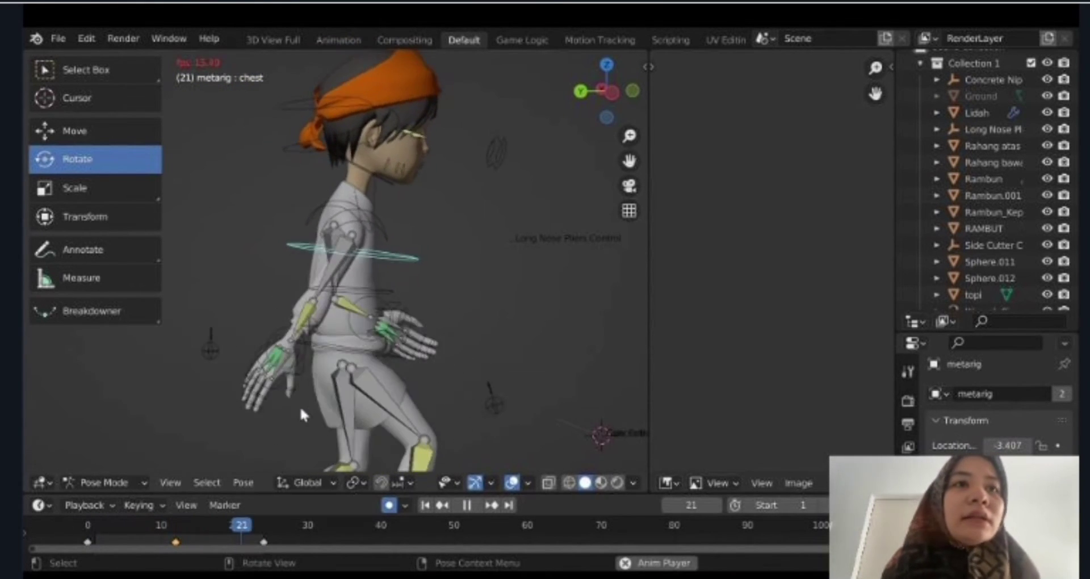
scroll(300, 407, "down", 3)
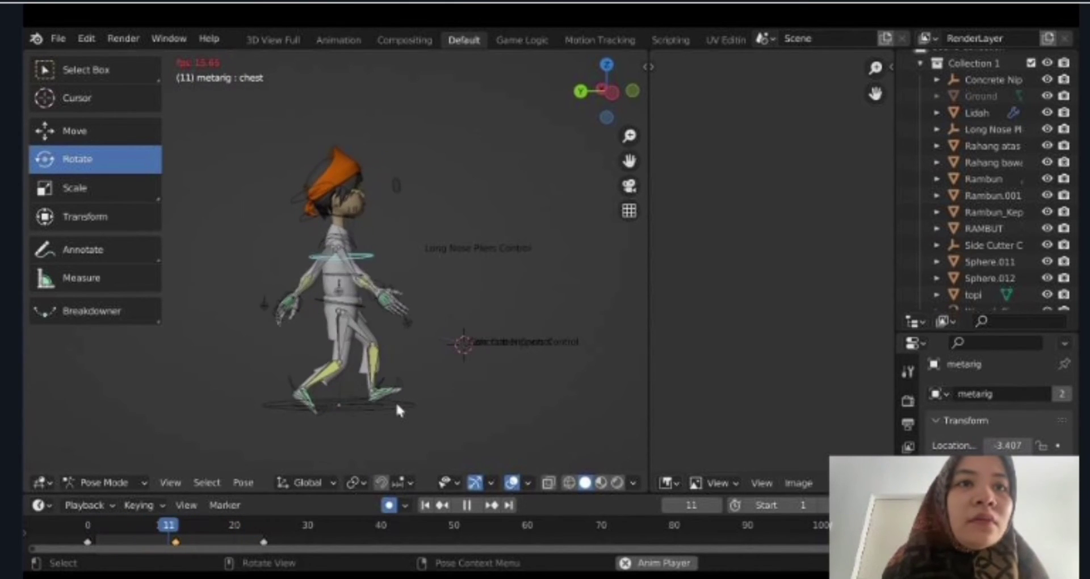
key("space")
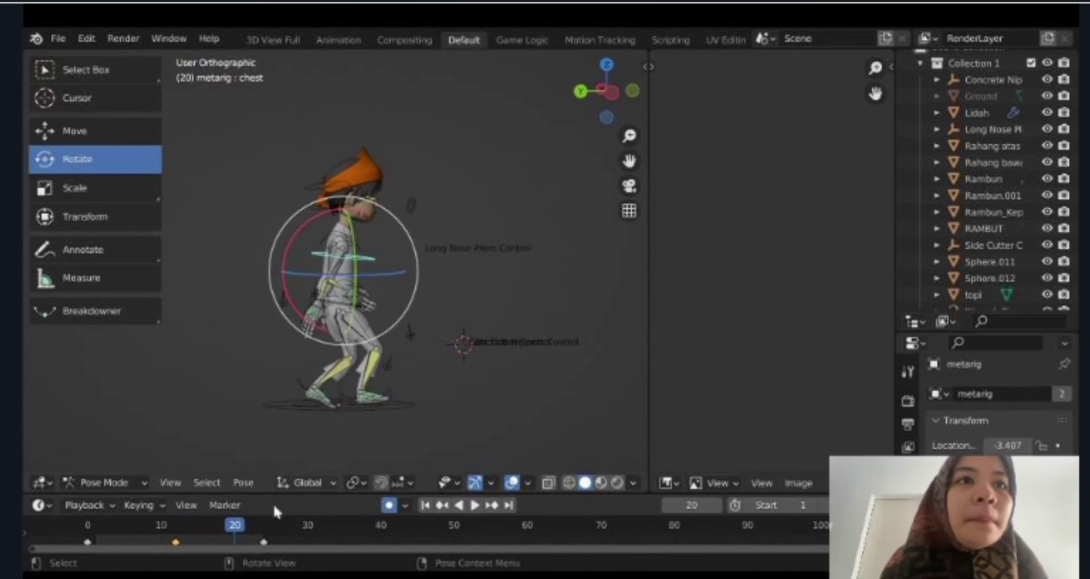
At frame 6, raise the left foot IK control, shift it back, and tilt it about 46°
left_click_drag(230, 526, 131, 526)
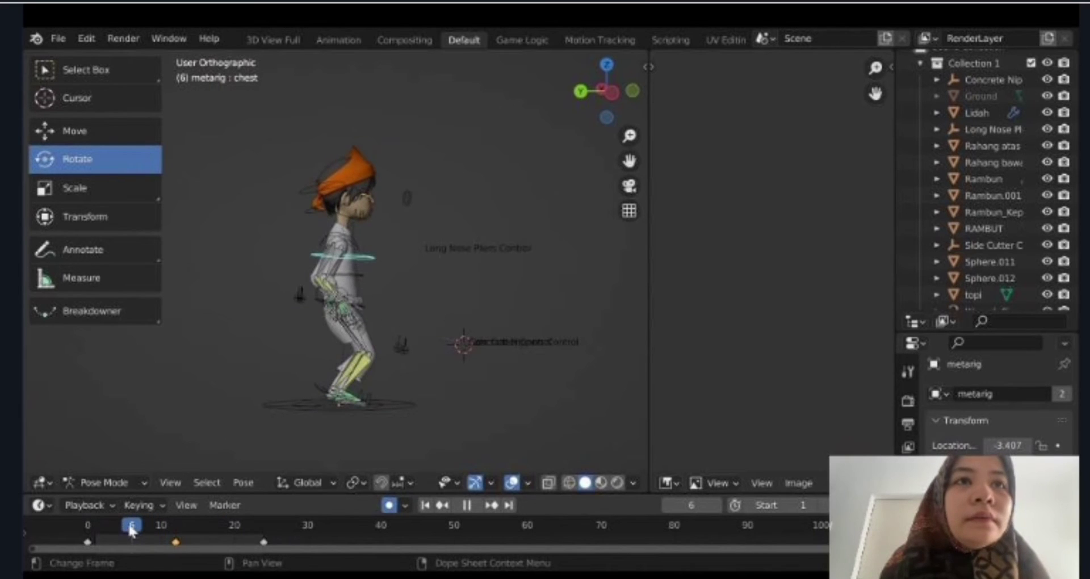
scroll(315, 372, "up", 1)
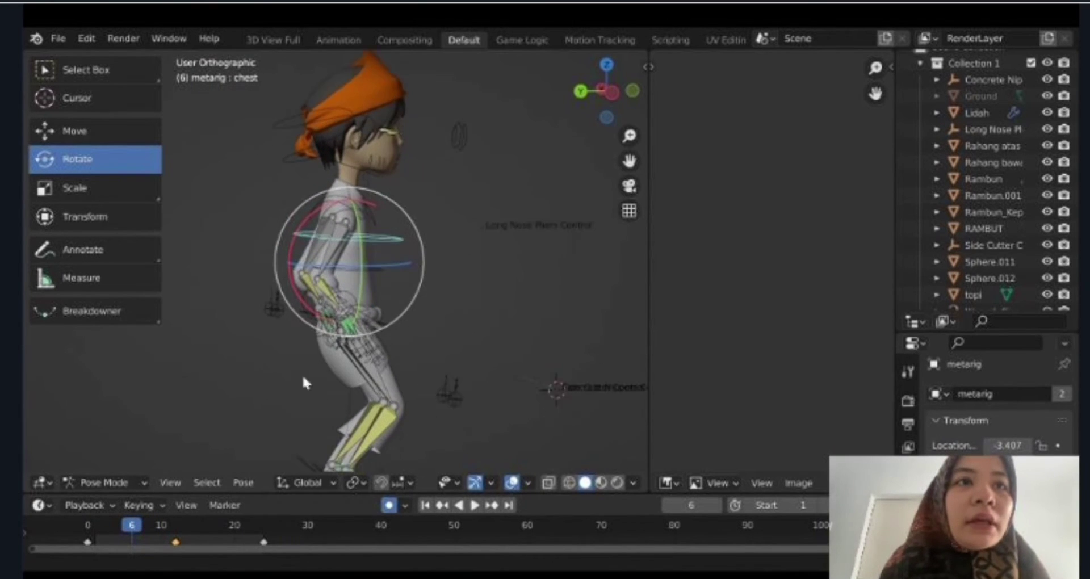
scroll(302, 374, "up", 2)
left_click(335, 417)
scroll(329, 420, "up", 2)
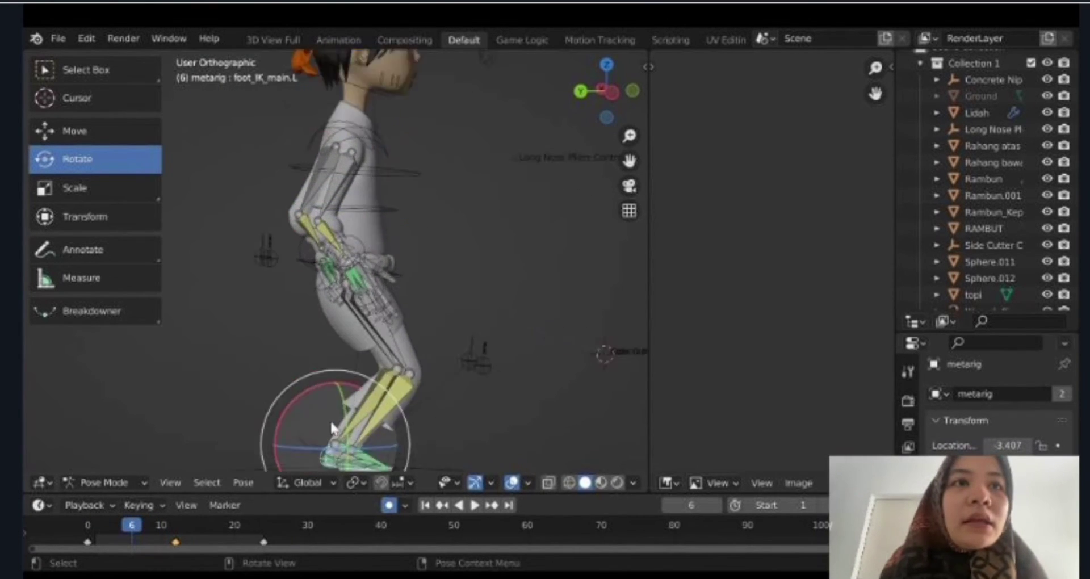
scroll(329, 420, "up", 4)
left_click(71, 136)
scroll(292, 362, "down", 3)
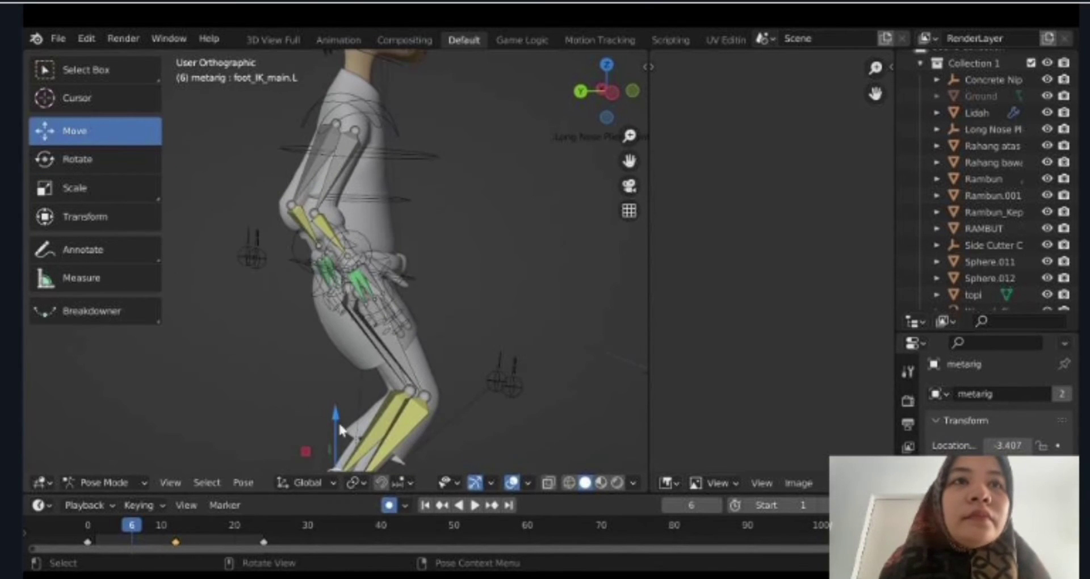
left_click_drag(332, 414, 332, 340)
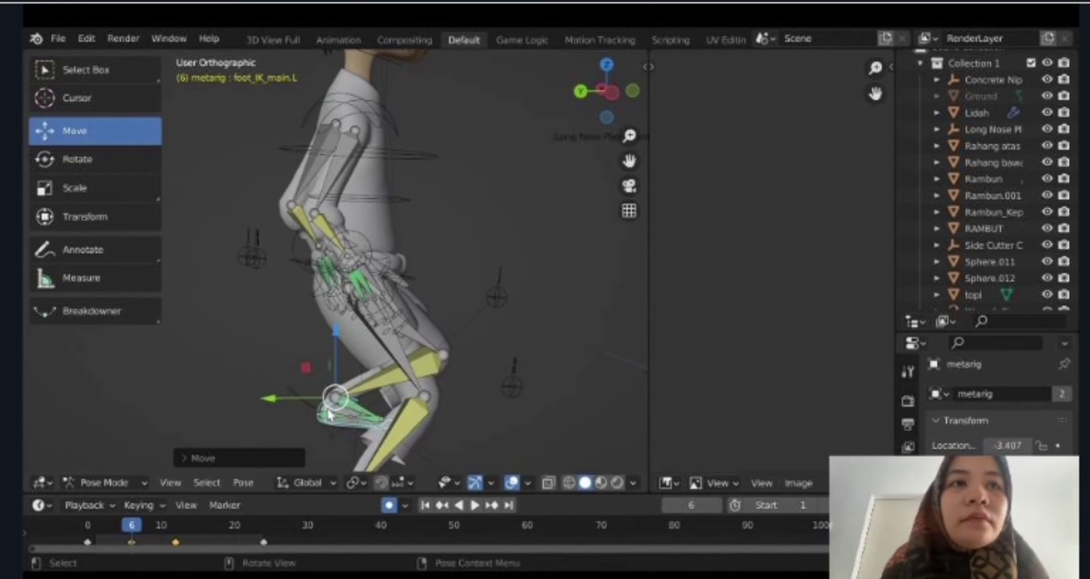
left_click_drag(285, 402, 255, 394)
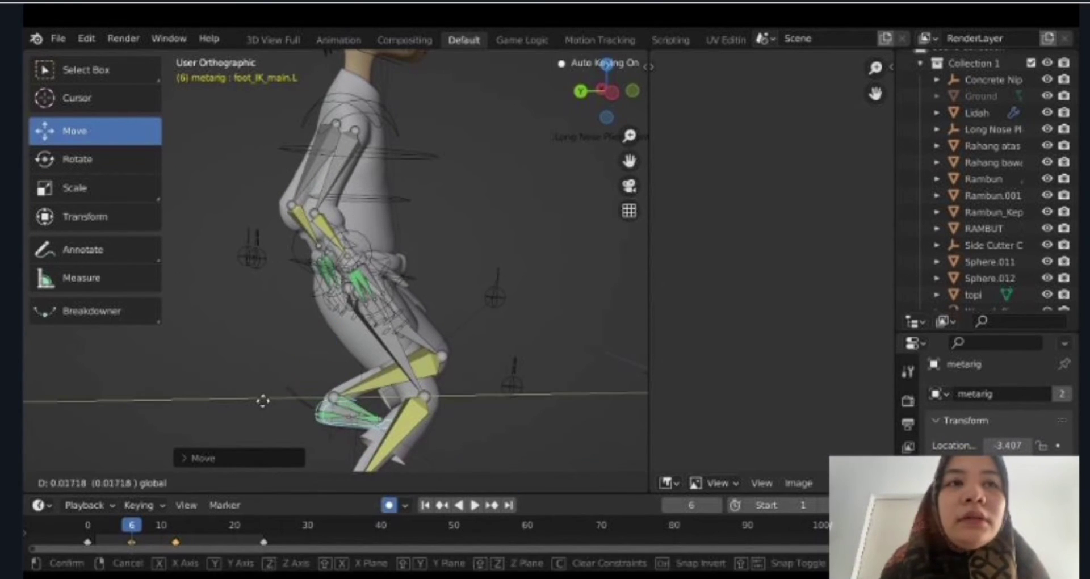
left_click(90, 156)
left_click_drag(278, 352, 327, 336)
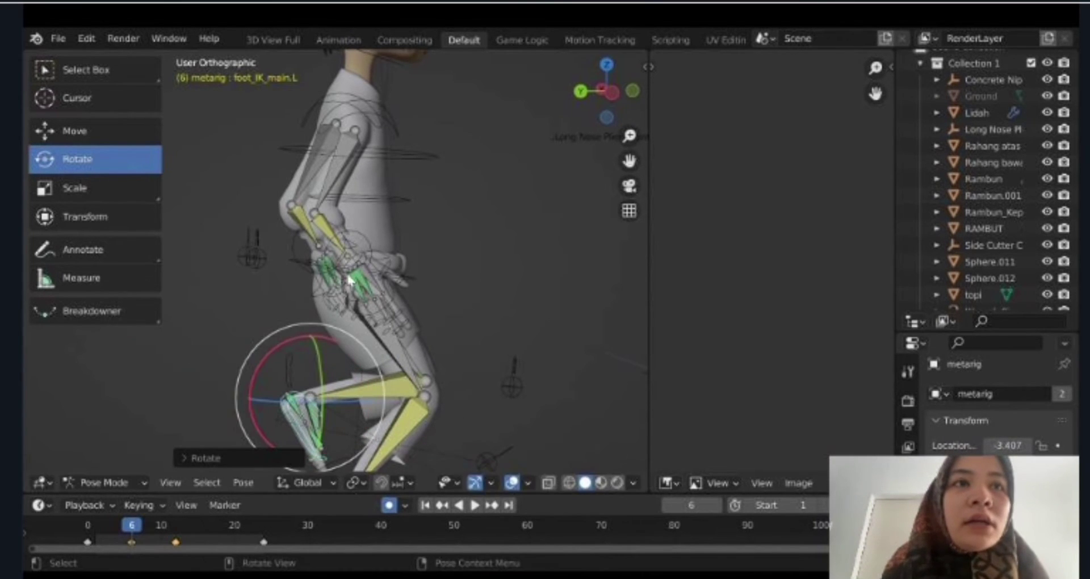
Move the right hand IK control to swing the right arm
left_click(363, 239)
middle_click_drag(369, 250, 397, 287)
left_click(101, 128)
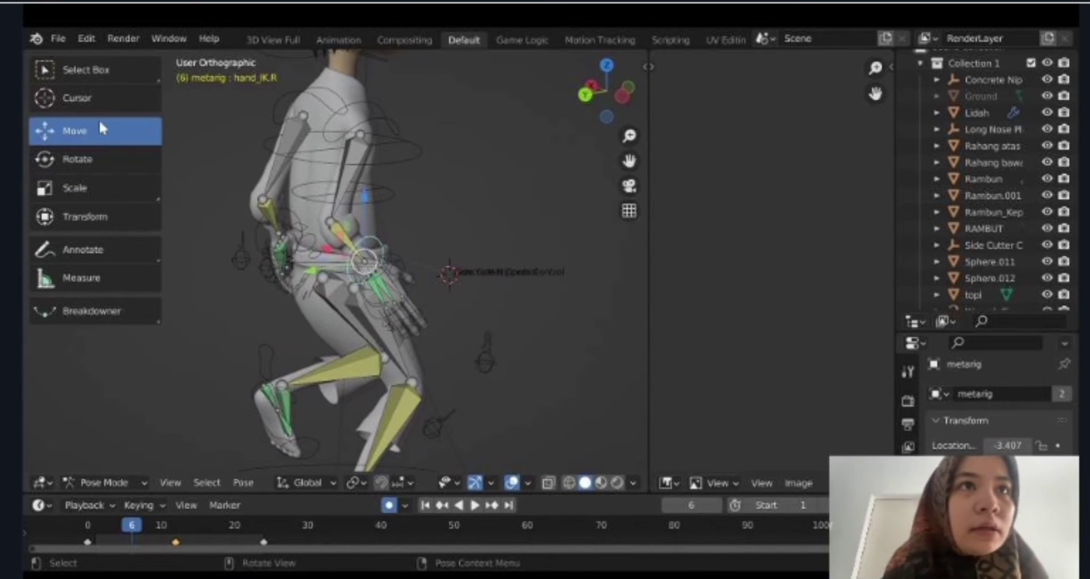
left_click_drag(311, 279, 397, 278)
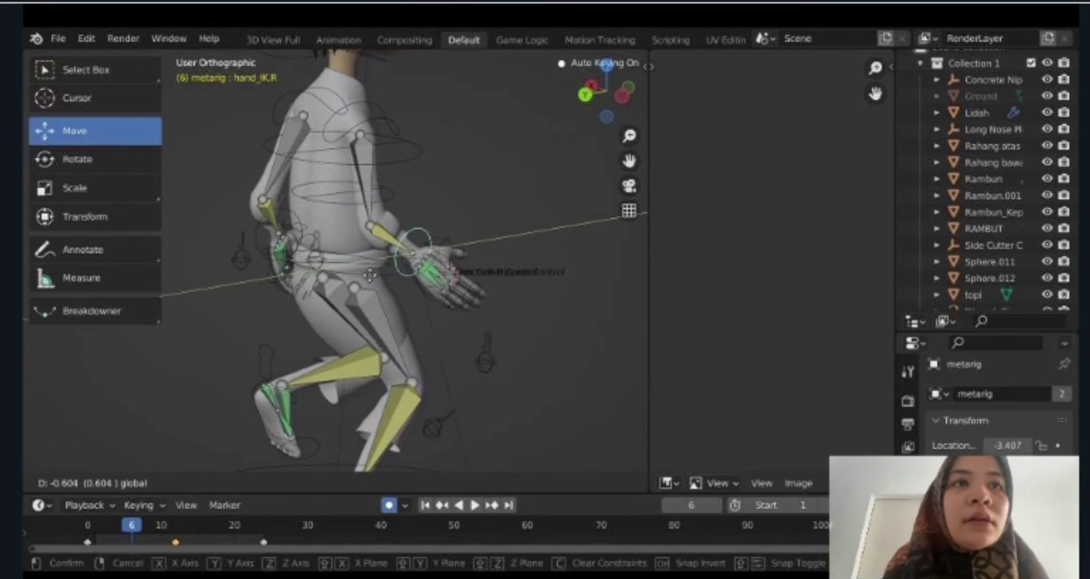
middle_click_drag(366, 278, 369, 200)
left_click_drag(394, 191, 338, 284)
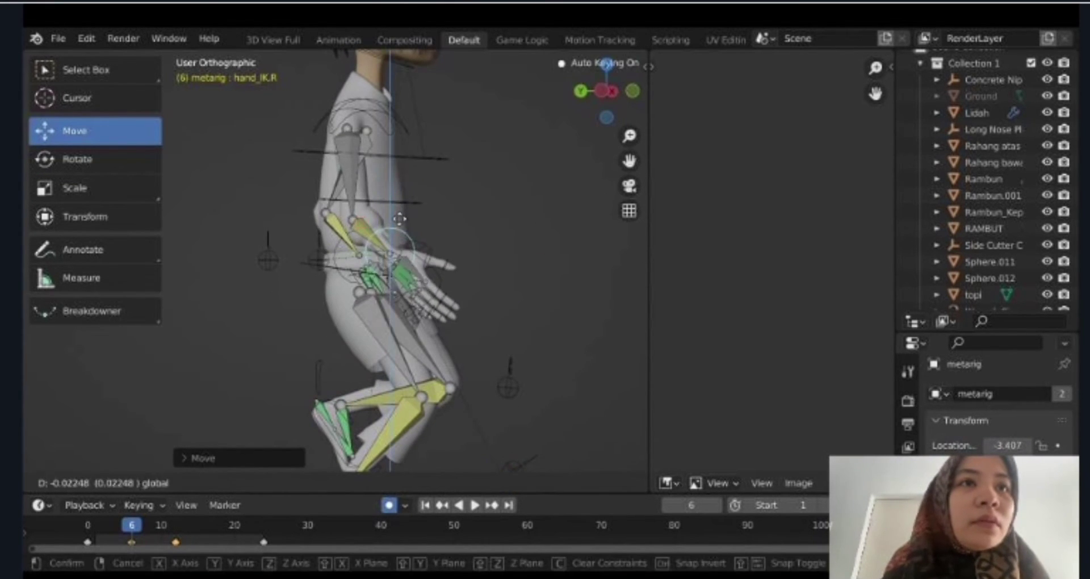
Move the left hand IK control -0.1739 along Y for the arm swing
middle_click_drag(338, 285, 278, 268)
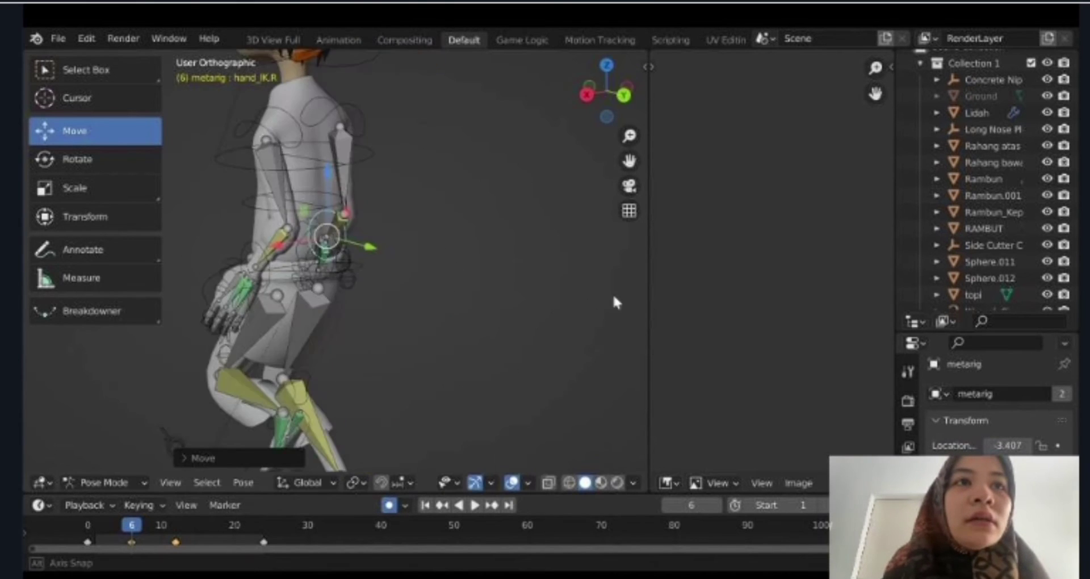
left_click(322, 283)
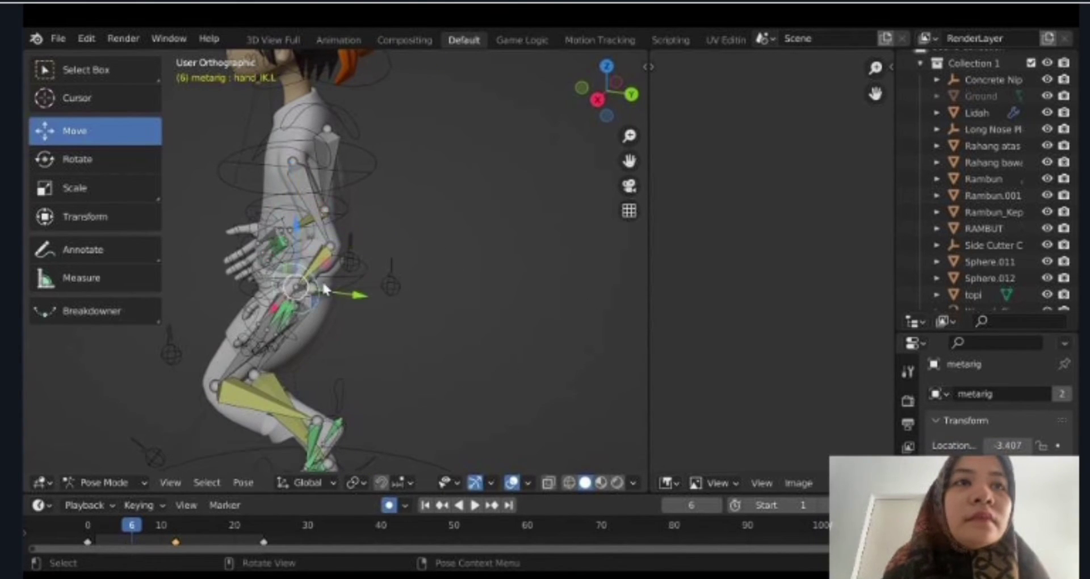
left_click_drag(362, 300, 335, 292)
middle_click_drag(335, 292, 330, 264)
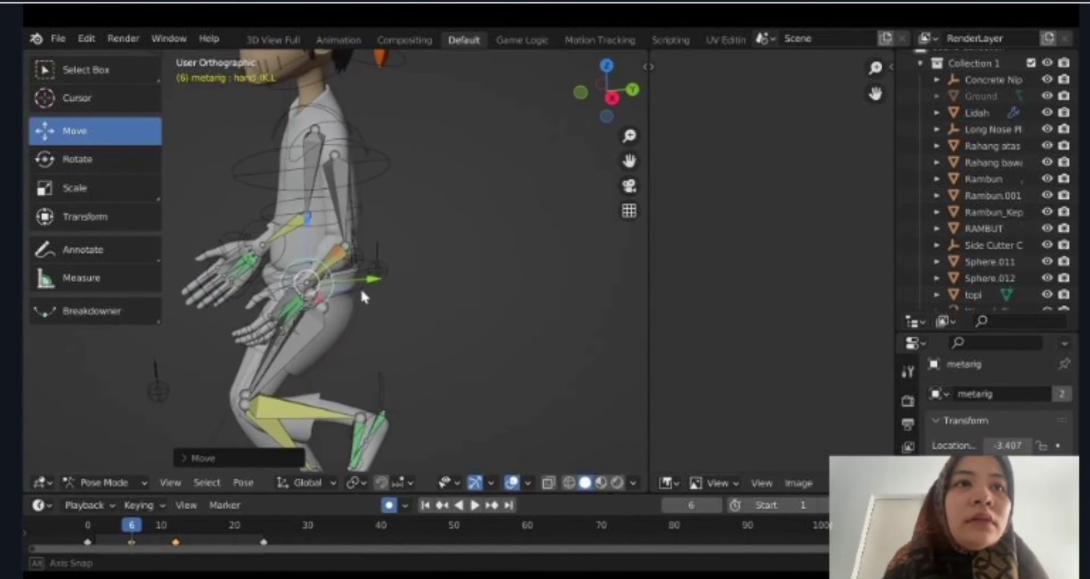
left_click_drag(307, 224, 308, 238)
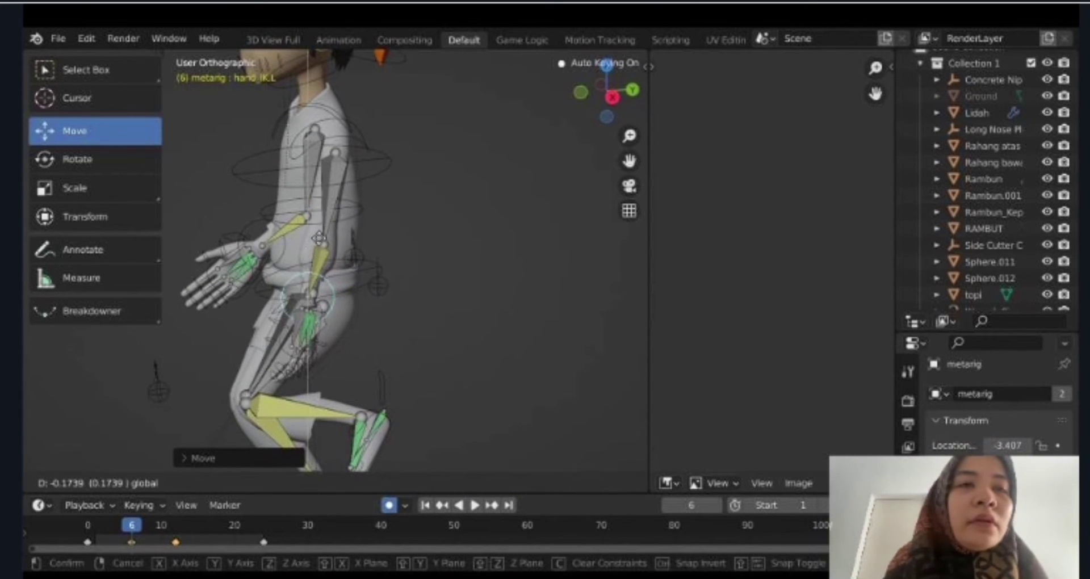
left_click_drag(364, 291, 420, 284)
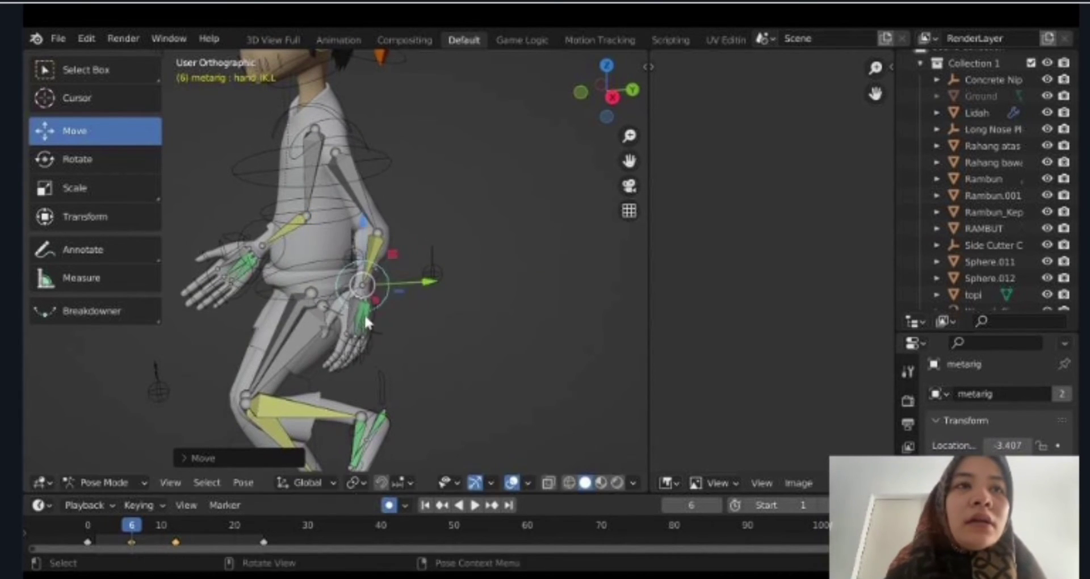
mouse_move(420, 285)
middle_mouse_down()
mouse_move(586, 309)
mouse_move(173, 292)
mouse_move(186, 391)
middle_mouse_up()
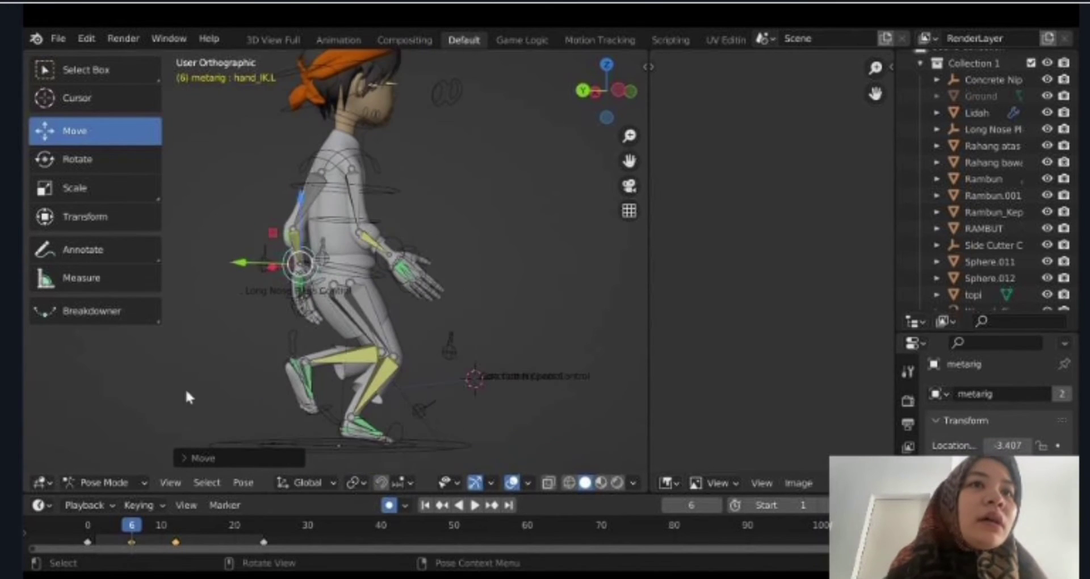
middle_click_drag(190, 347, 146, 519)
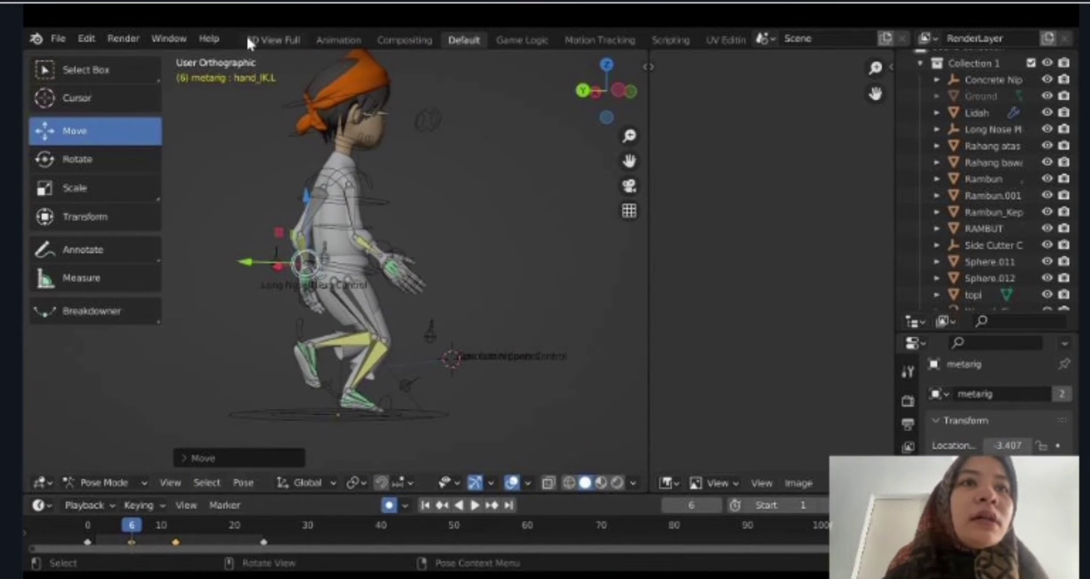
In the Dope Sheet, select the frame 6 keys, undo a trial paste, and play back
left_click(341, 39)
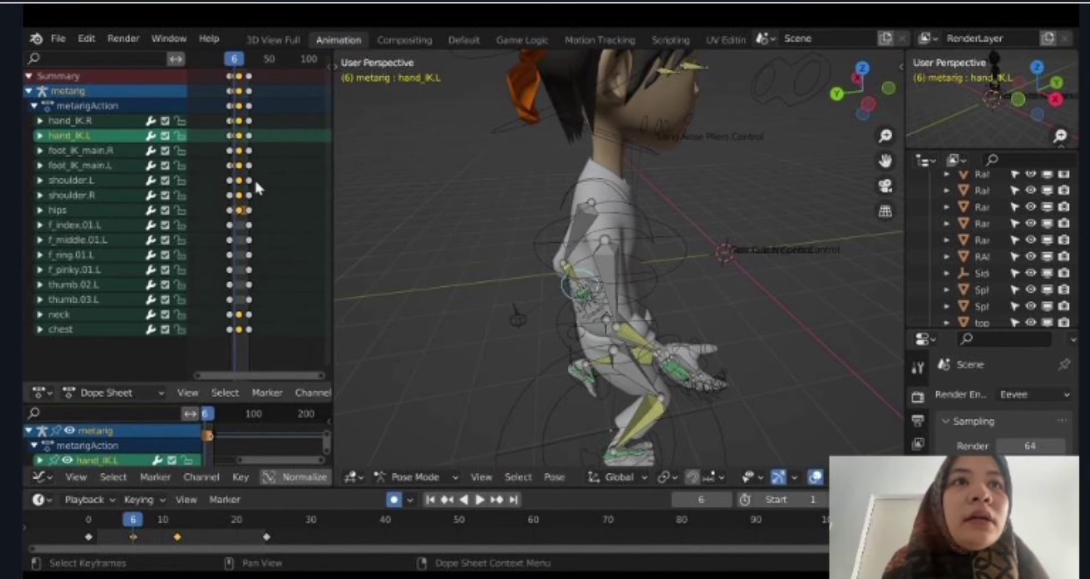
scroll(261, 192, "up", 4)
scroll(202, 366, "left", 3)
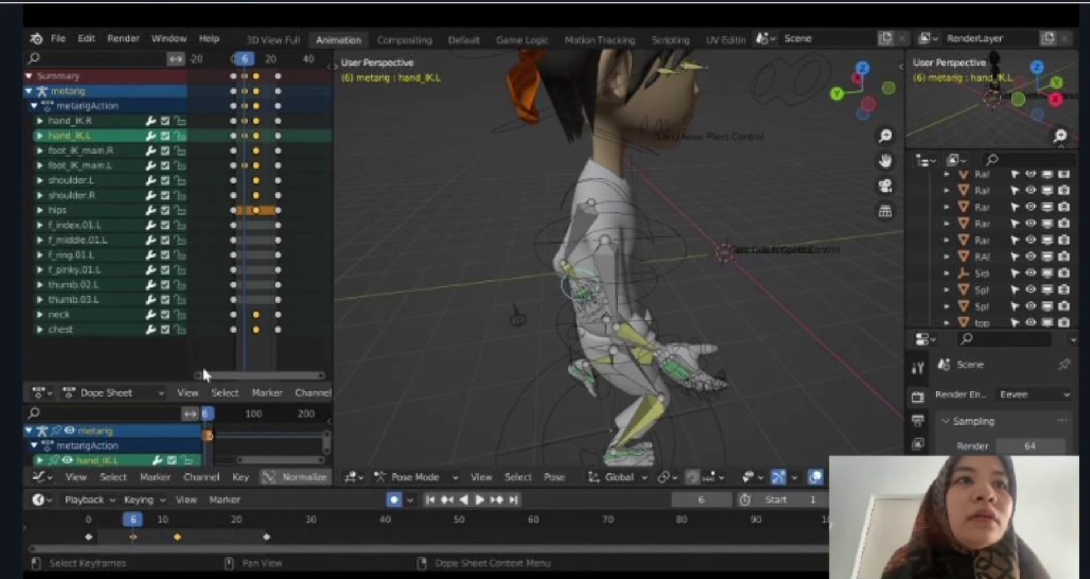
scroll(237, 272, "up", 3)
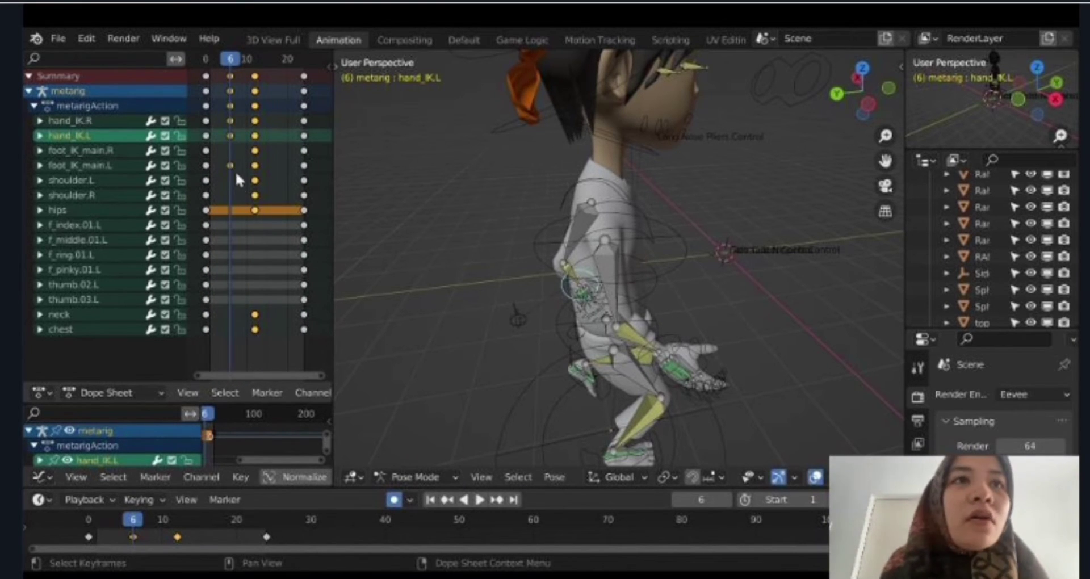
left_click_drag(236, 180, 216, 66)
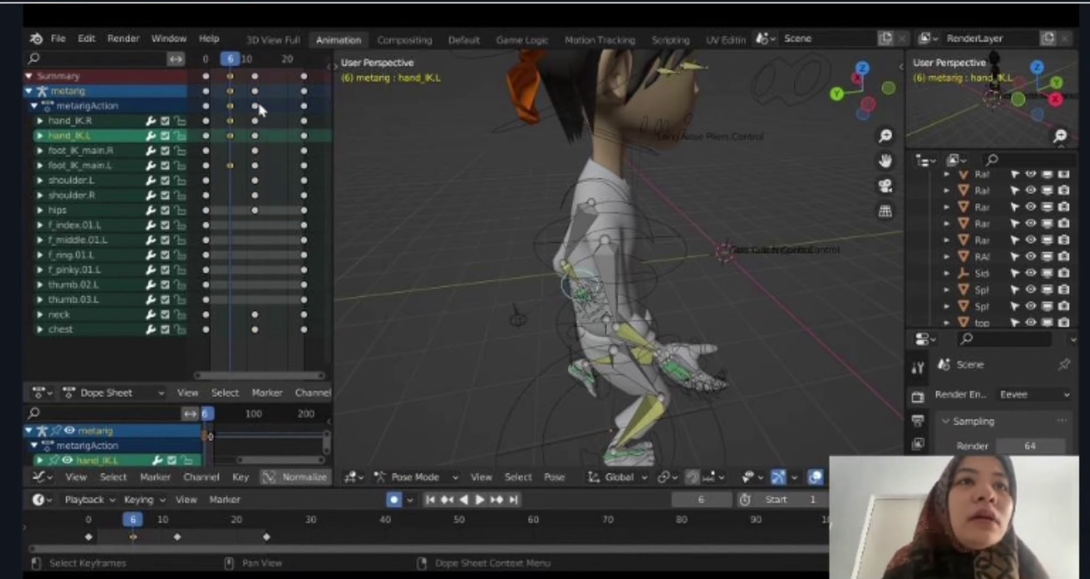
key("ctrl+v")
key("ctrl+z")
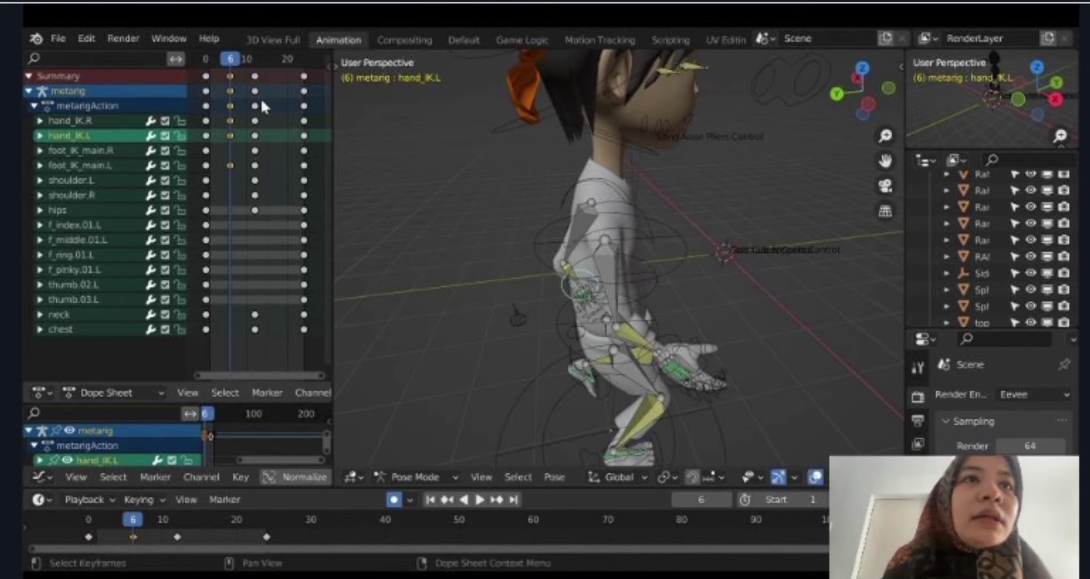
key("space")
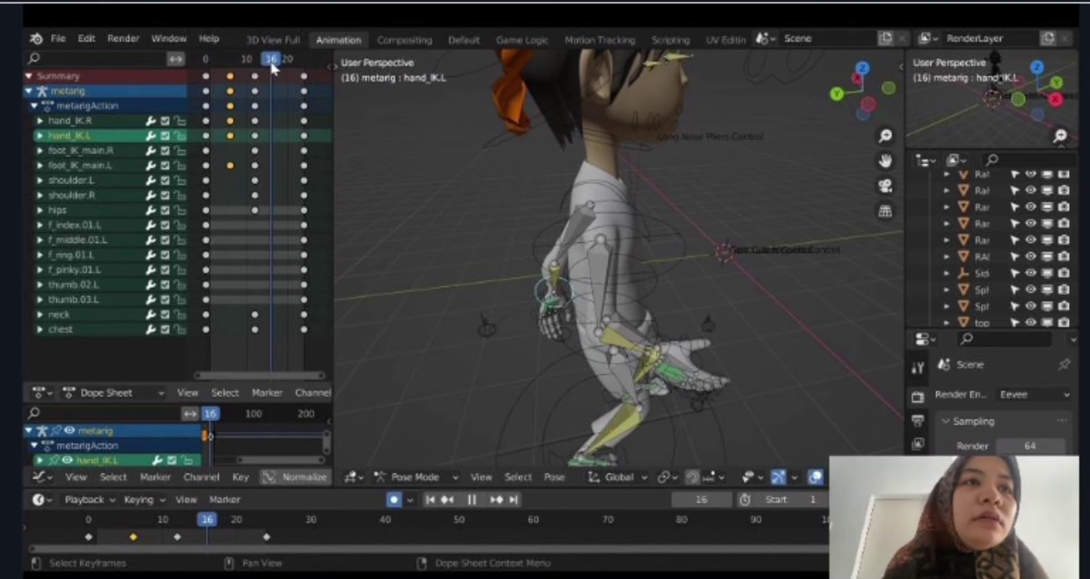
key("space")
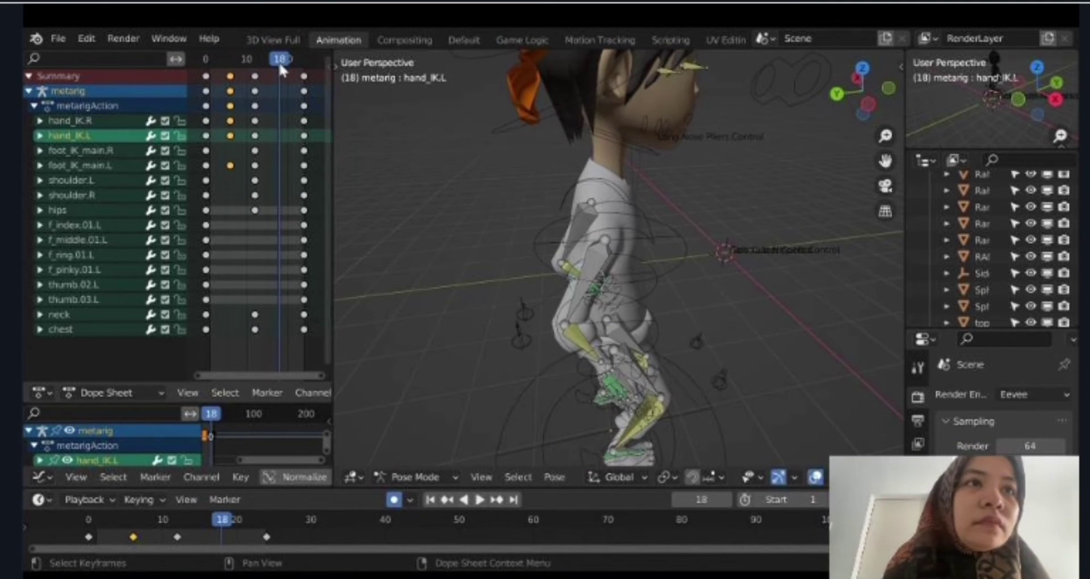
Key the hand IK controls at frame 18 and preview the walk while orbiting
key("i")
scroll(495, 363, "down", 5)
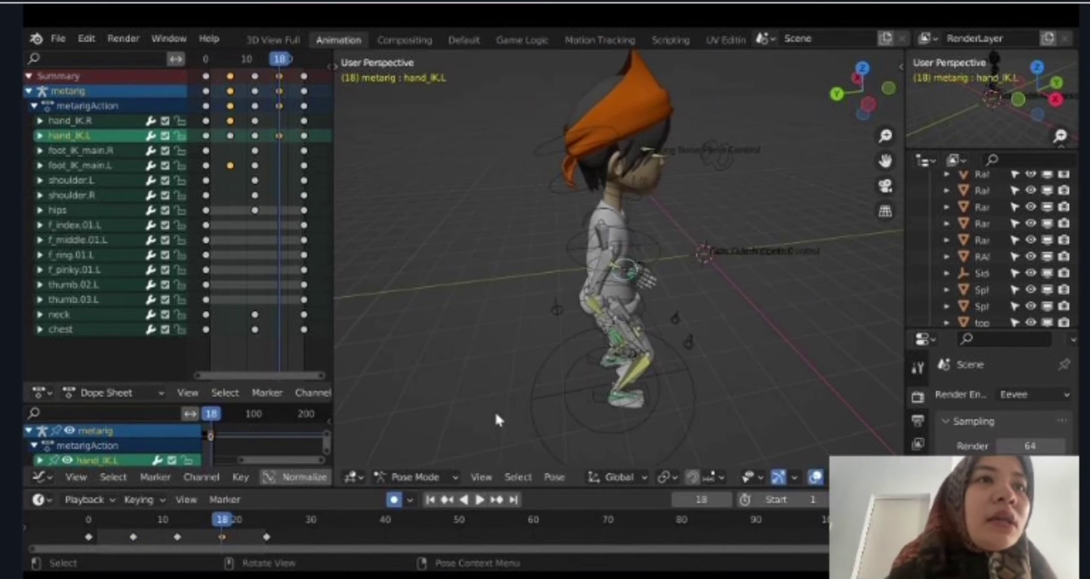
middle_click_drag(499, 368, 505, 342)
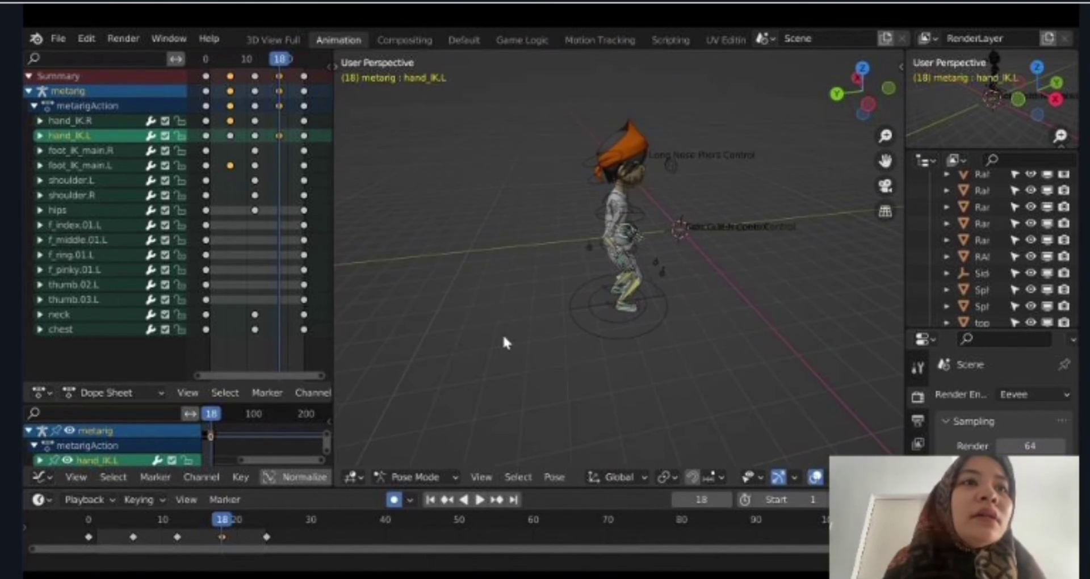
middle_click_drag(601, 332, 564, 279)
key("space")
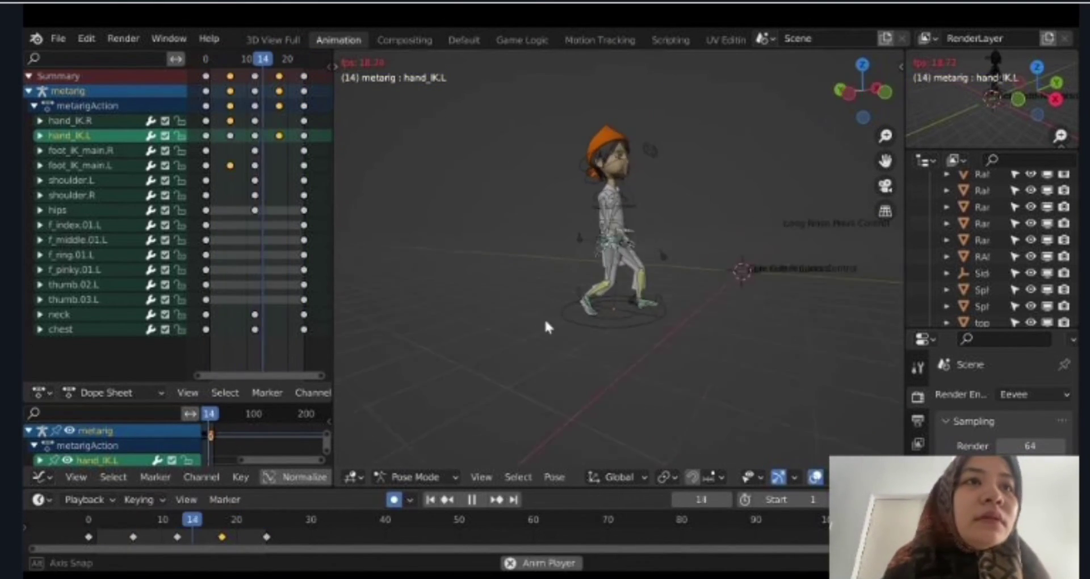
scroll(584, 292, "up", 4)
mouse_move(594, 297)
middle_mouse_down()
mouse_move(534, 308)
mouse_move(490, 295)
middle_mouse_up()
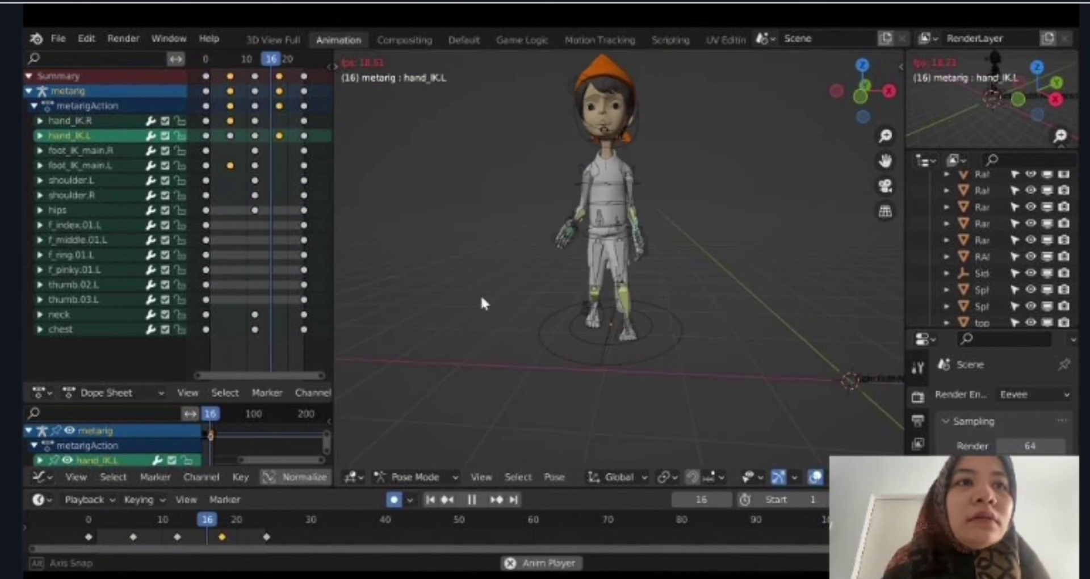
key("space")
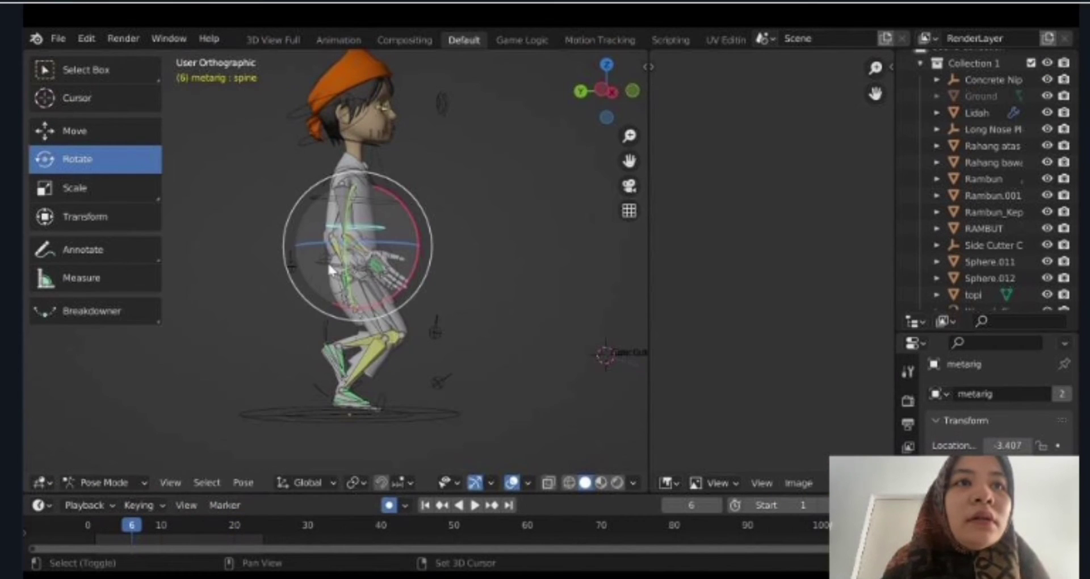
Move the chest bone up 0.04866 at frame 24 and down -0.1168 at frame 12
left_click(103, 136)
left_click_drag(131, 525, 264, 525)
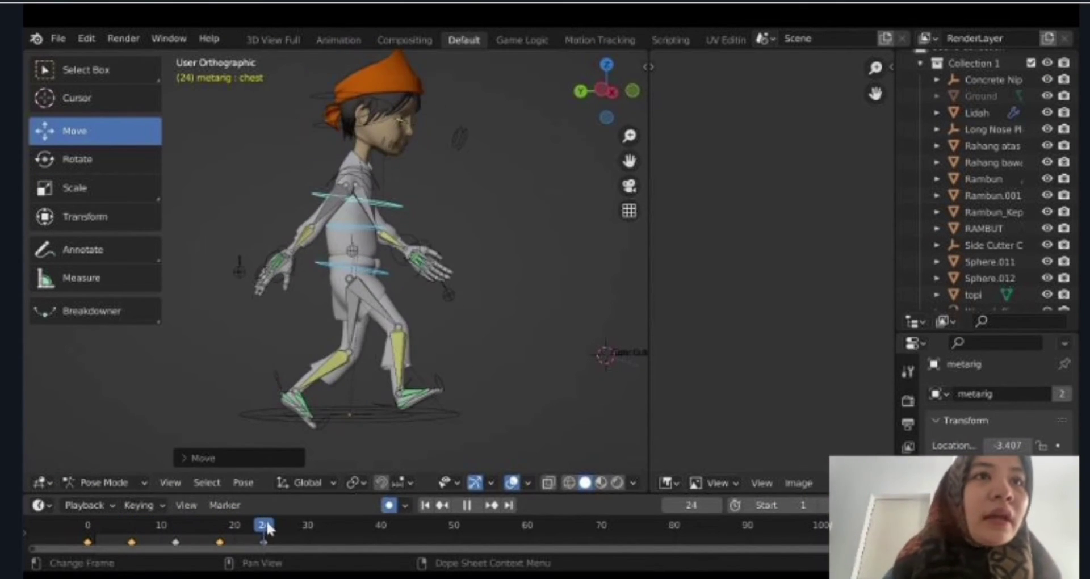
left_click_drag(357, 233, 354, 241)
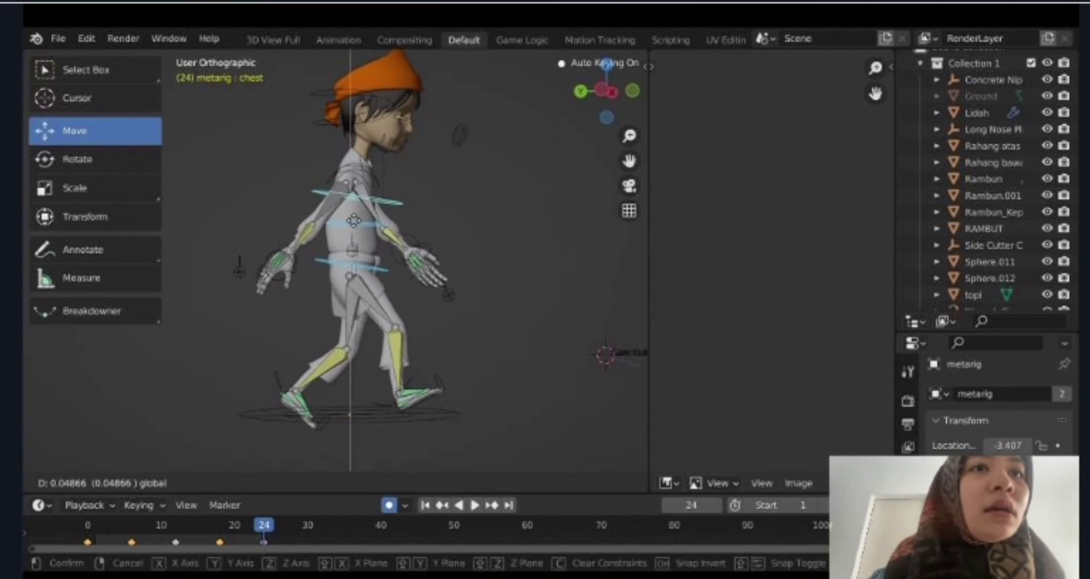
left_click_drag(210, 529, 176, 525)
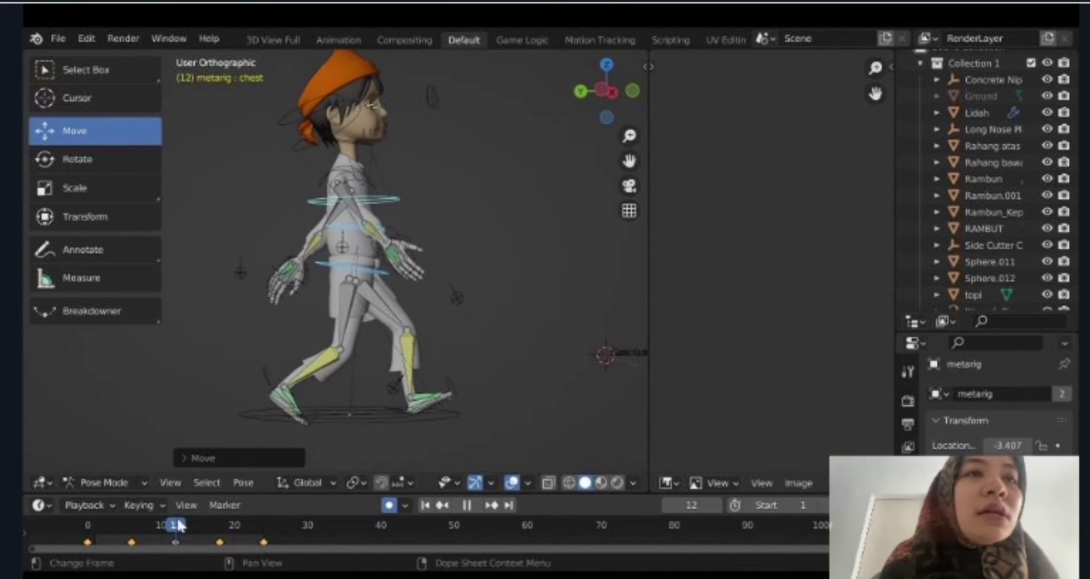
left_click_drag(360, 222, 360, 233)
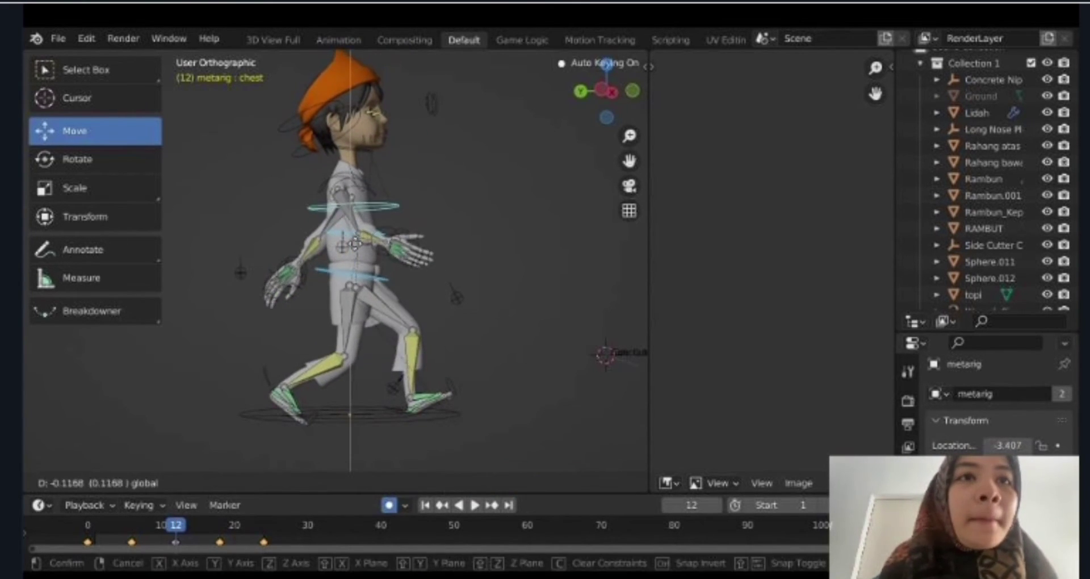
key("Escape")
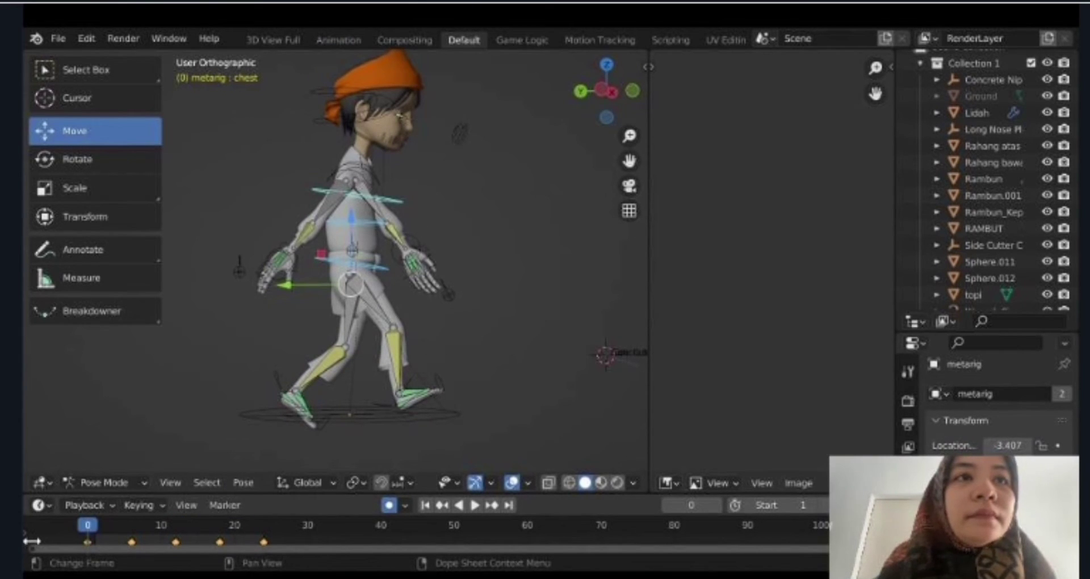
Play the walk, orbit to a three-quarter front view, and switch to 3D View Full
key("space")
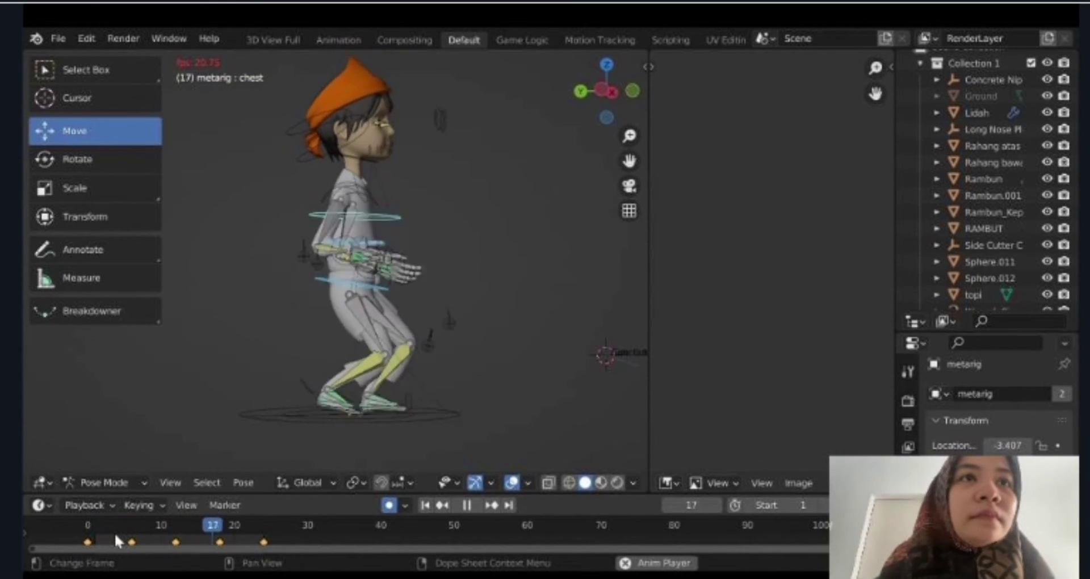
middle_click_drag(543, 285, 437, 332)
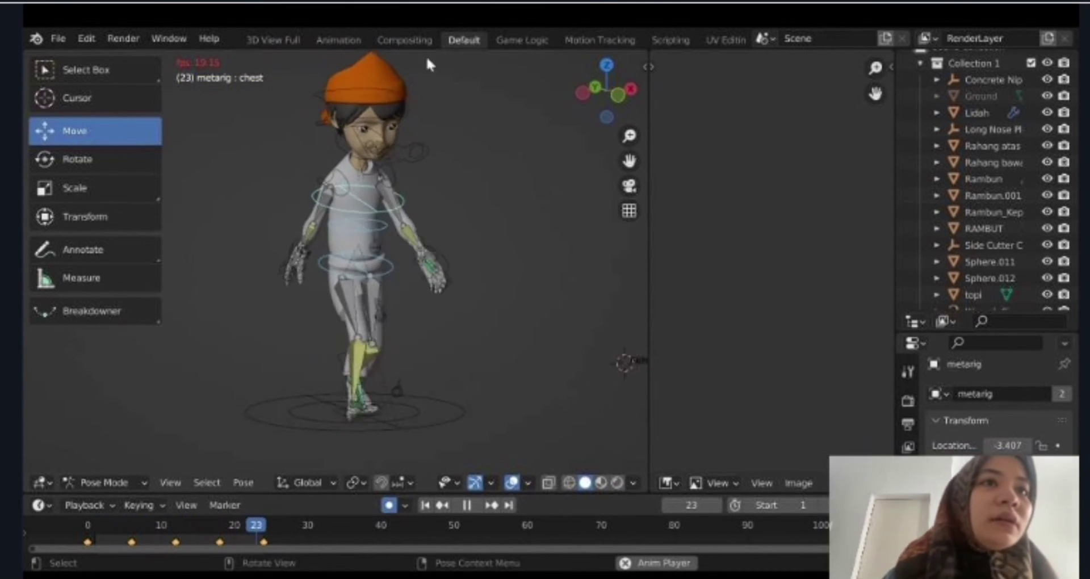
left_click(256, 39)
Stop playback, select the MainBone, and return the timeline to frame 0
mouse_move(663, 226)
middle_mouse_down()
mouse_move(526, 252)
mouse_move(701, 407)
middle_mouse_up()
scroll(458, 241, "up", 4)
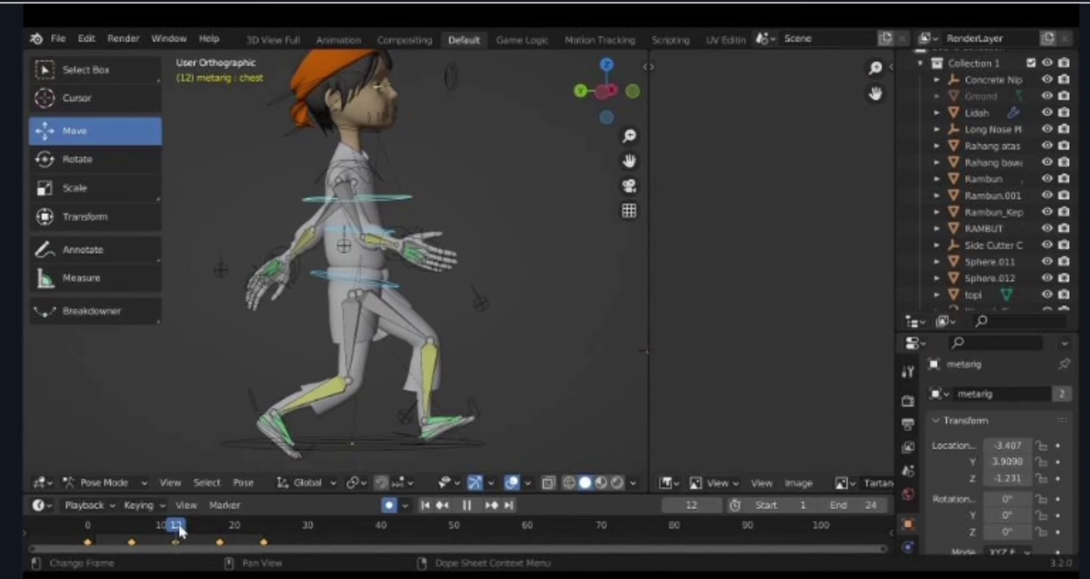
key("Escape")
left_click(312, 449)
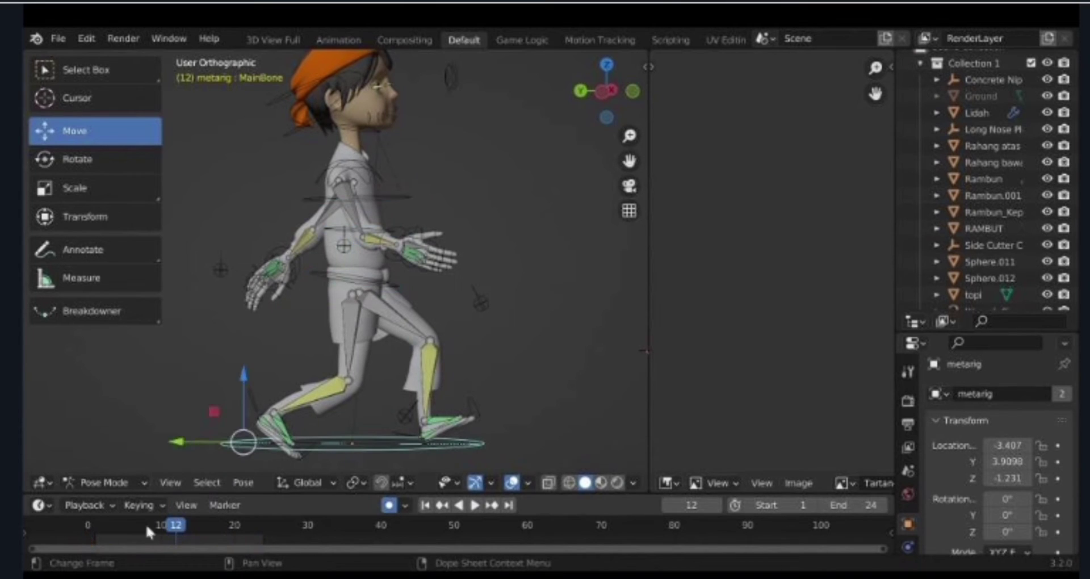
left_click(87, 523)
At frame 0, bend the left and right toe bones with the Rotate tool
scroll(382, 445, "up", 4)
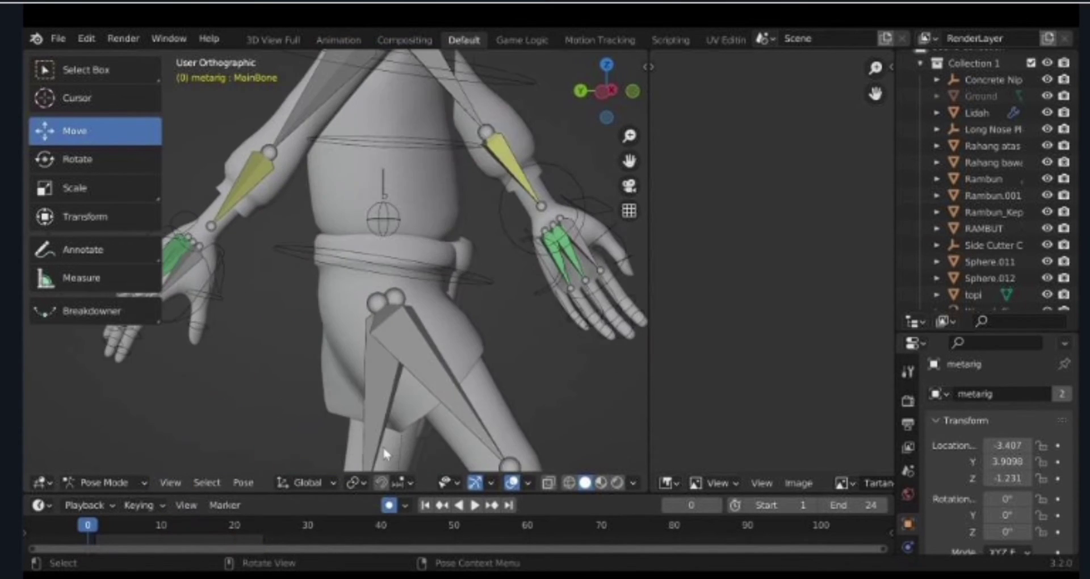
middle_click_drag(322, 400, 347, 97, "shift")
left_click(326, 406)
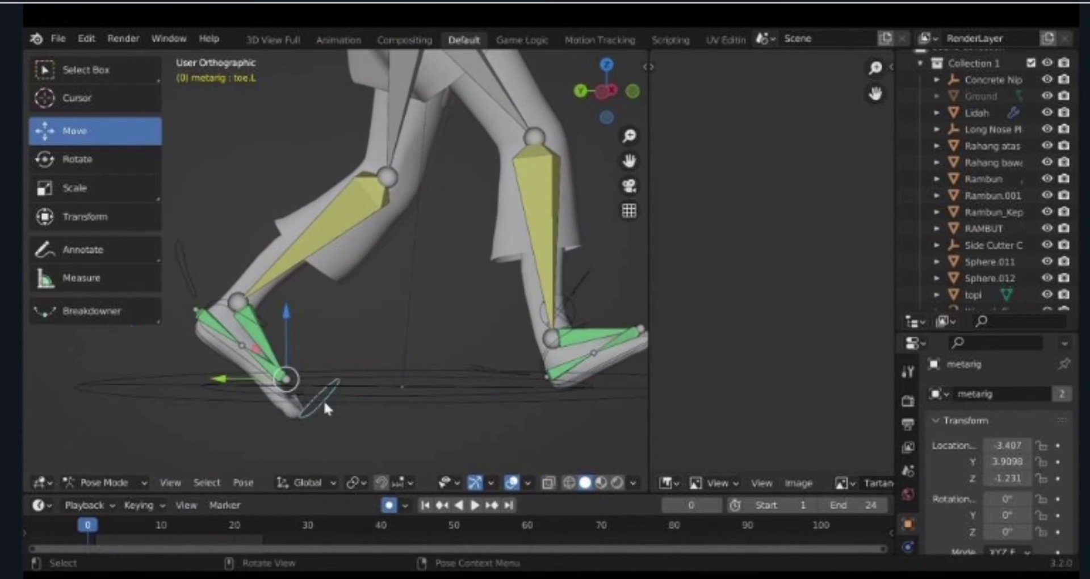
left_click(85, 159)
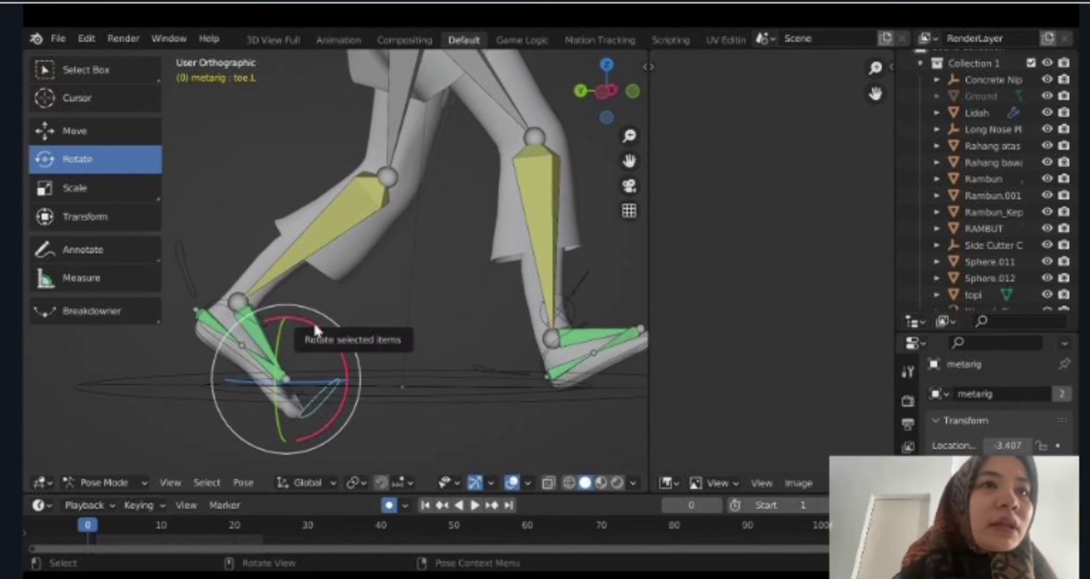
left_click_drag(313, 321, 284, 301)
key("Up")
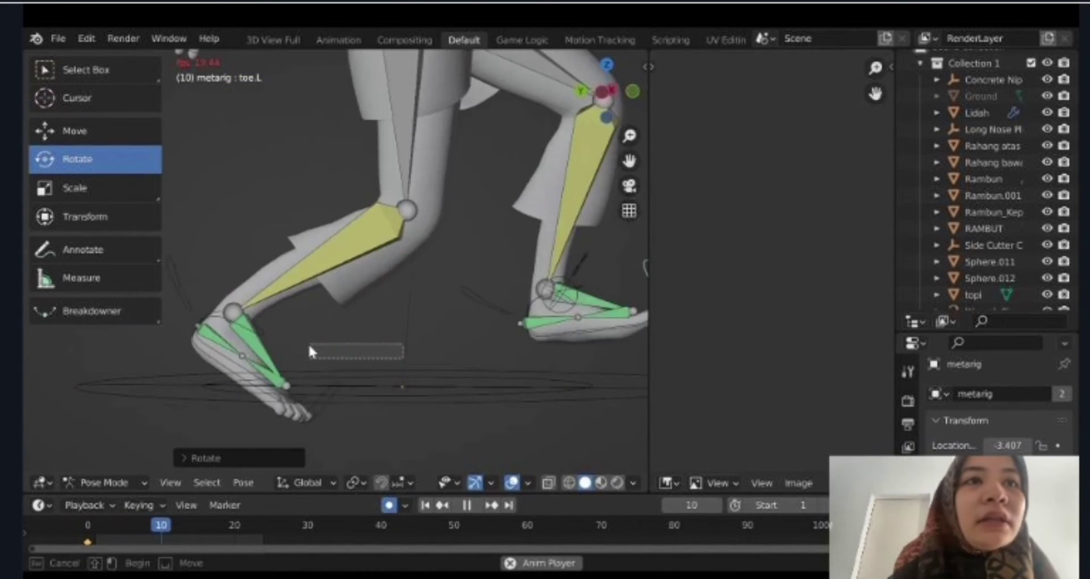
left_click_drag(194, 526, 85, 525)
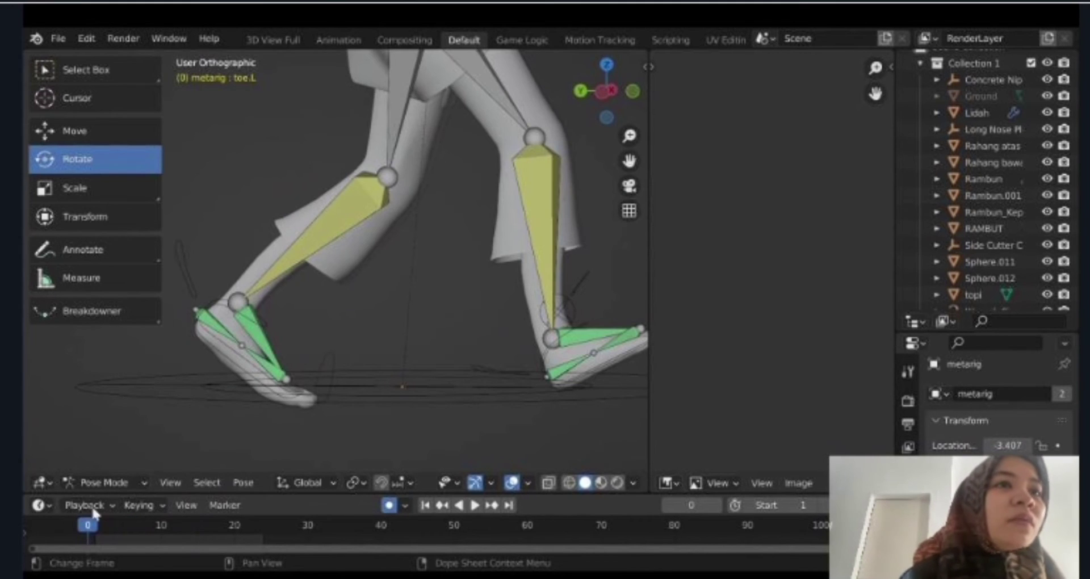
mouse_move(379, 404)
middle_mouse_down()
mouse_move(325, 370)
mouse_move(380, 345)
mouse_move(420, 374)
mouse_move(539, 354)
middle_mouse_up()
left_click(537, 348)
left_click_drag(598, 290, 555, 272)
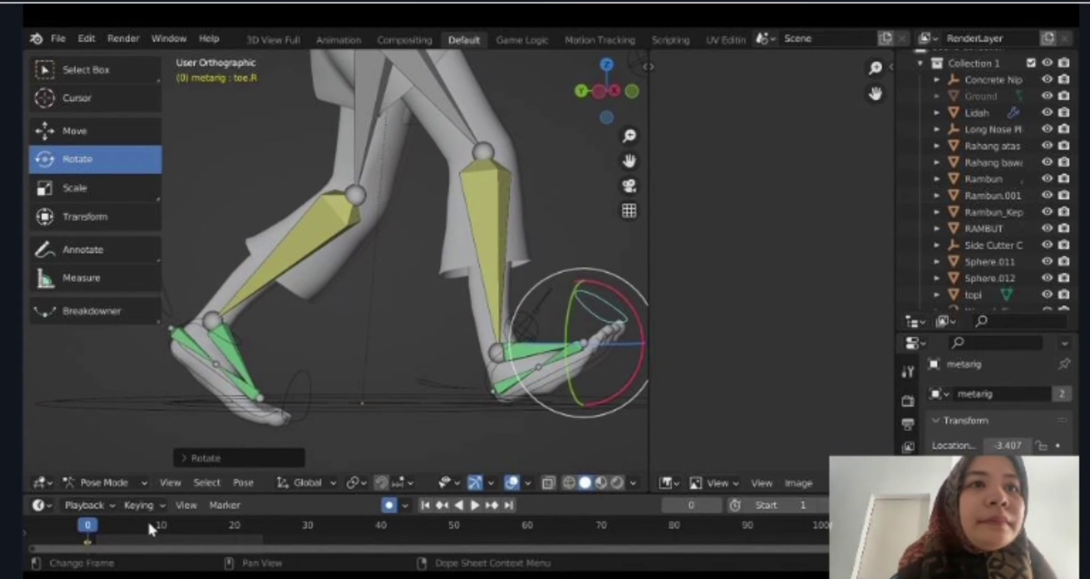
Bend the right and left toe bones at frame 18
left_click_drag(89, 528, 161, 528)
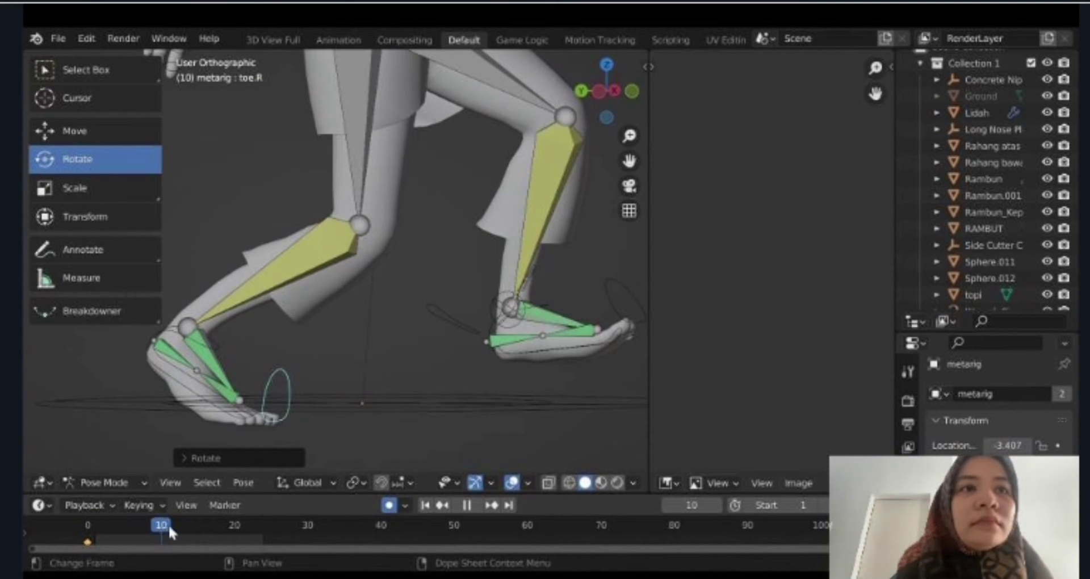
left_click_drag(168, 523, 214, 523)
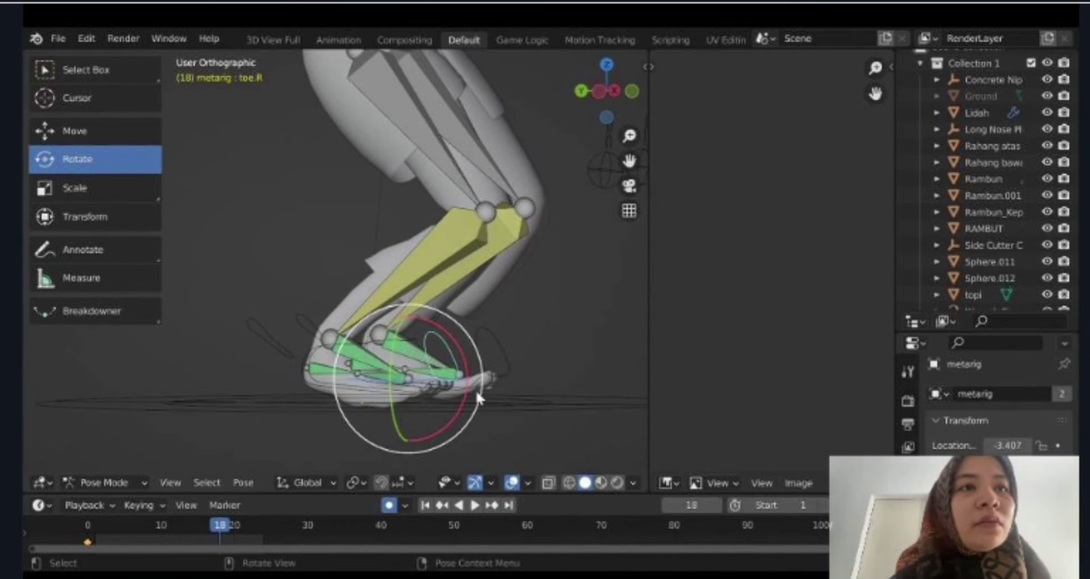
middle_click_drag(445, 402, 468, 364)
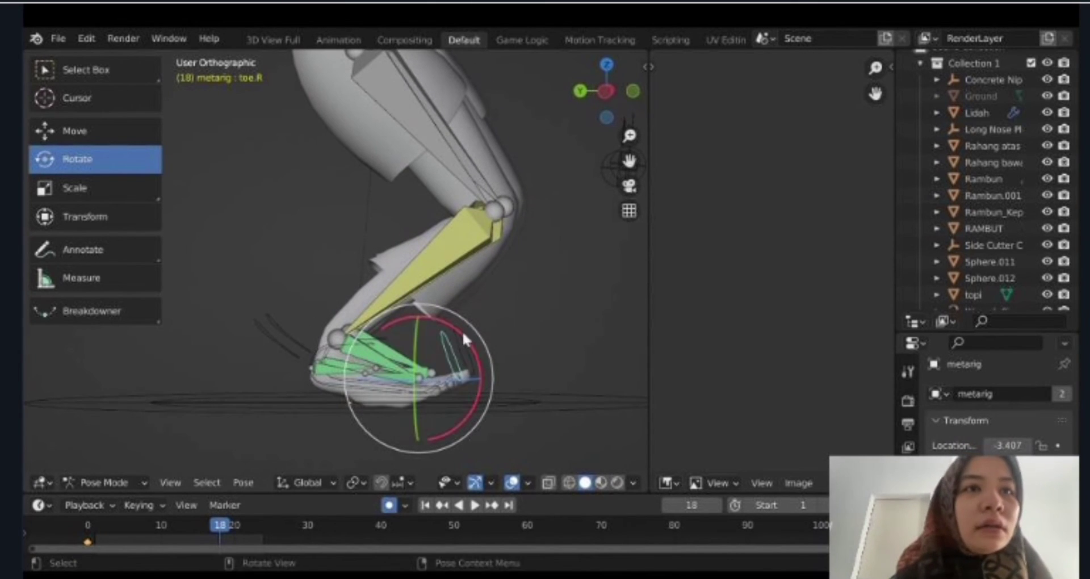
left_click_drag(463, 336, 444, 414)
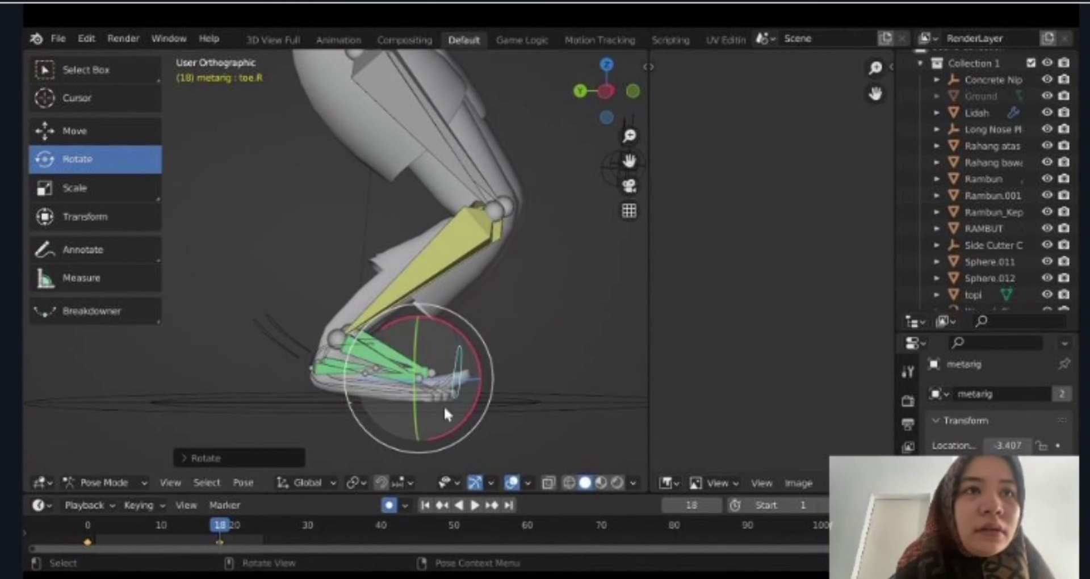
middle_click_drag(444, 414, 513, 356)
left_click(513, 355)
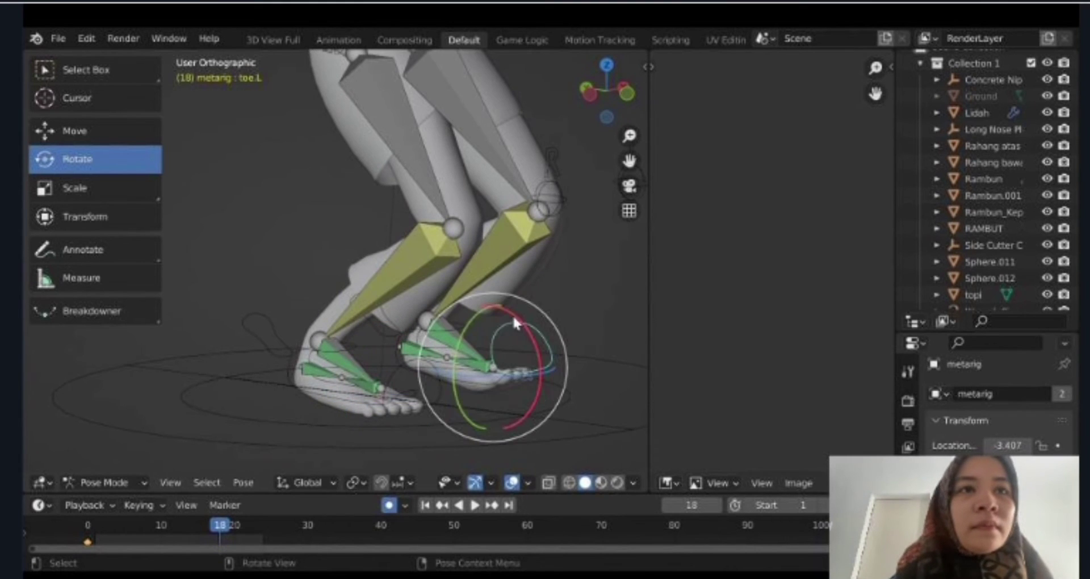
left_click_drag(513, 321, 528, 363)
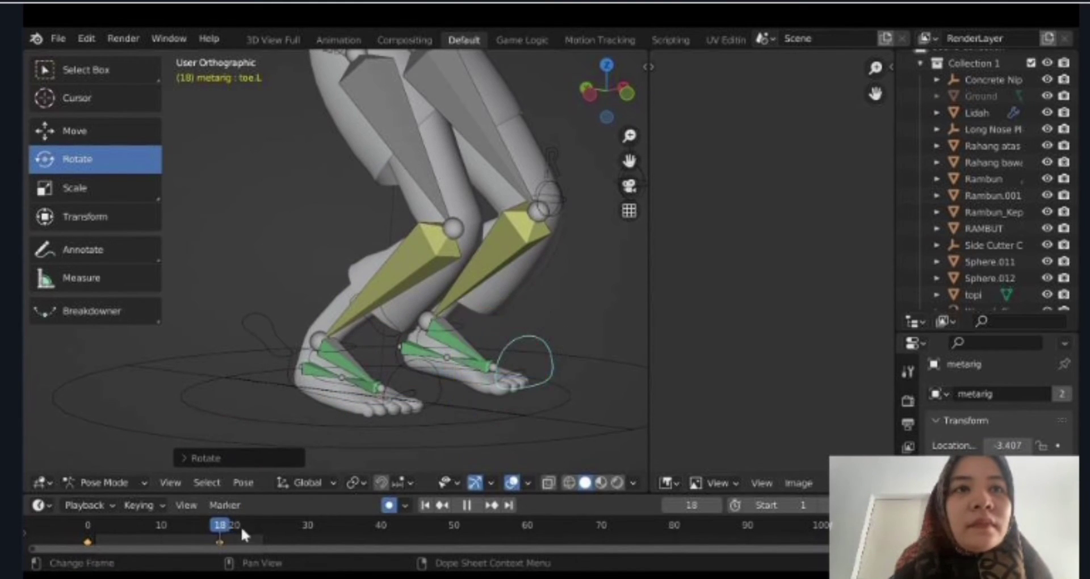
At frame 24, bend the left toe and rotate the right toe -17.31°
left_click_drag(241, 526, 261, 529)
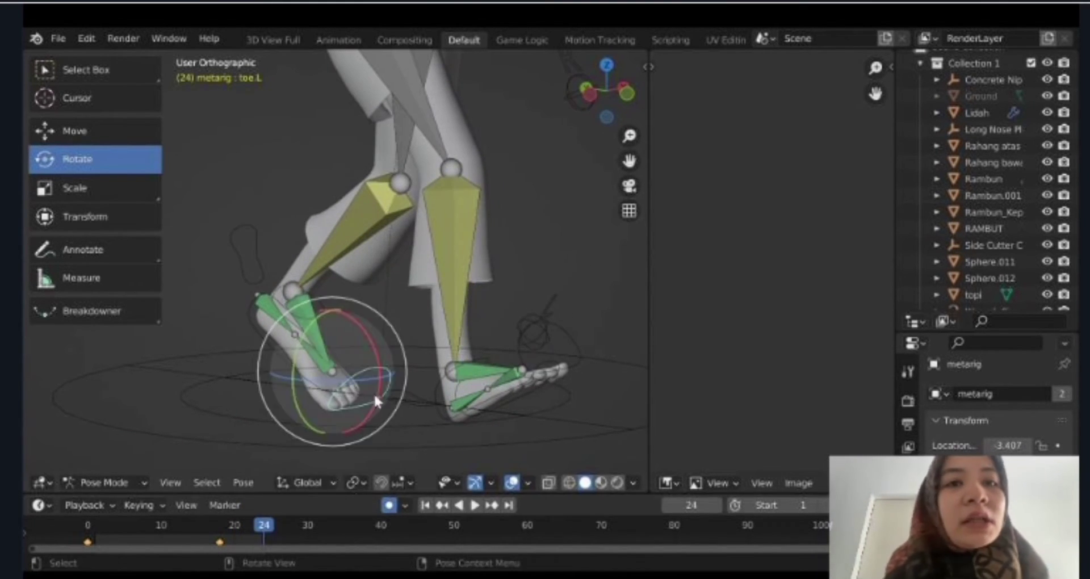
middle_click_drag(374, 401, 463, 382)
mouse_move(251, 433)
left_mouse_down()
mouse_move(259, 397)
mouse_move(266, 407)
left_mouse_up()
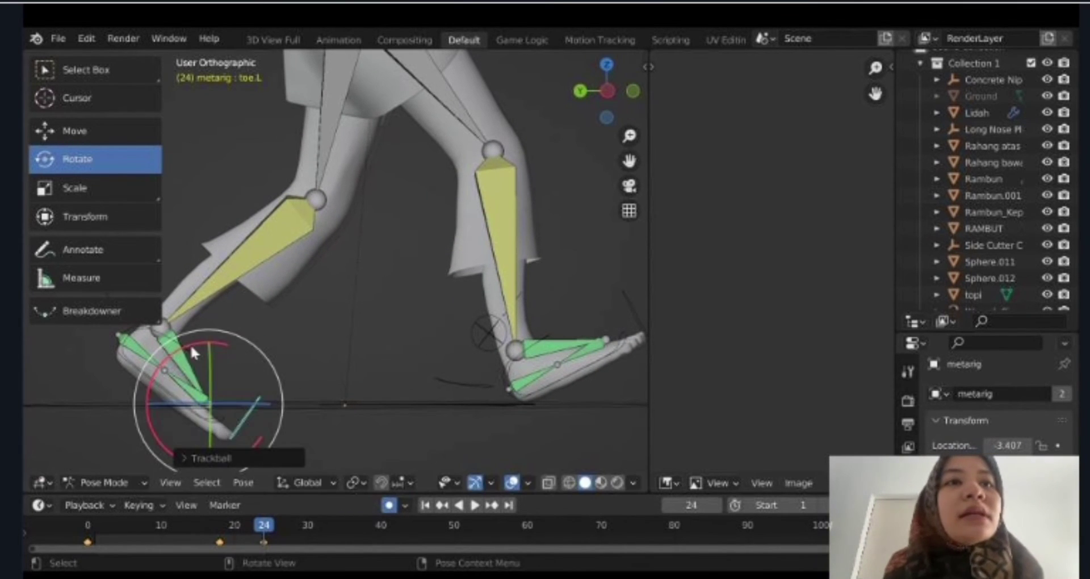
left_click_drag(193, 353, 169, 358)
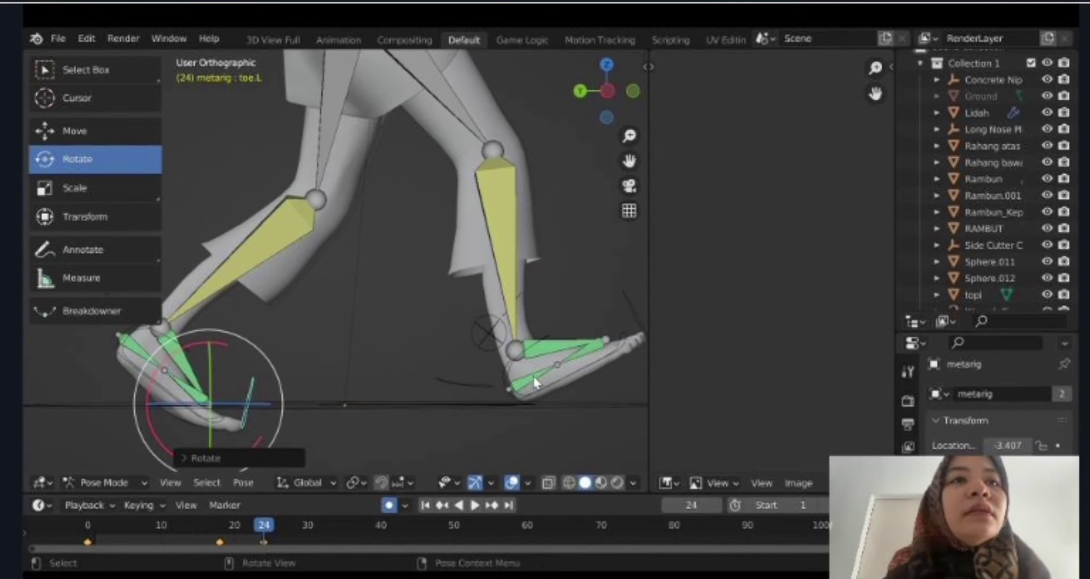
left_click(621, 335)
left_click_drag(588, 279, 573, 285)
After a quick playback check, bend the right toe and right foot at frame 6
key("space")
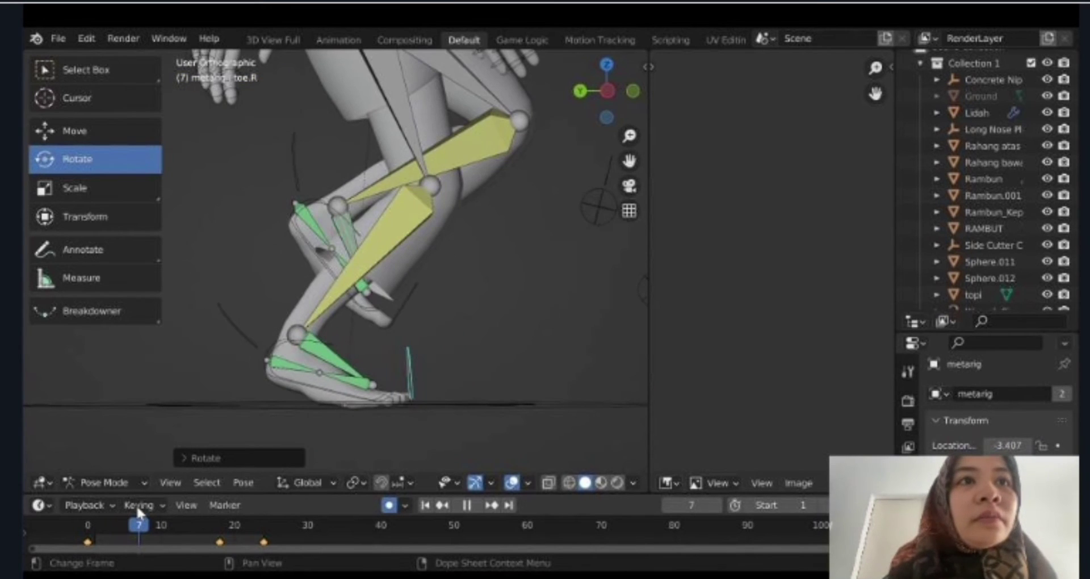
key("space")
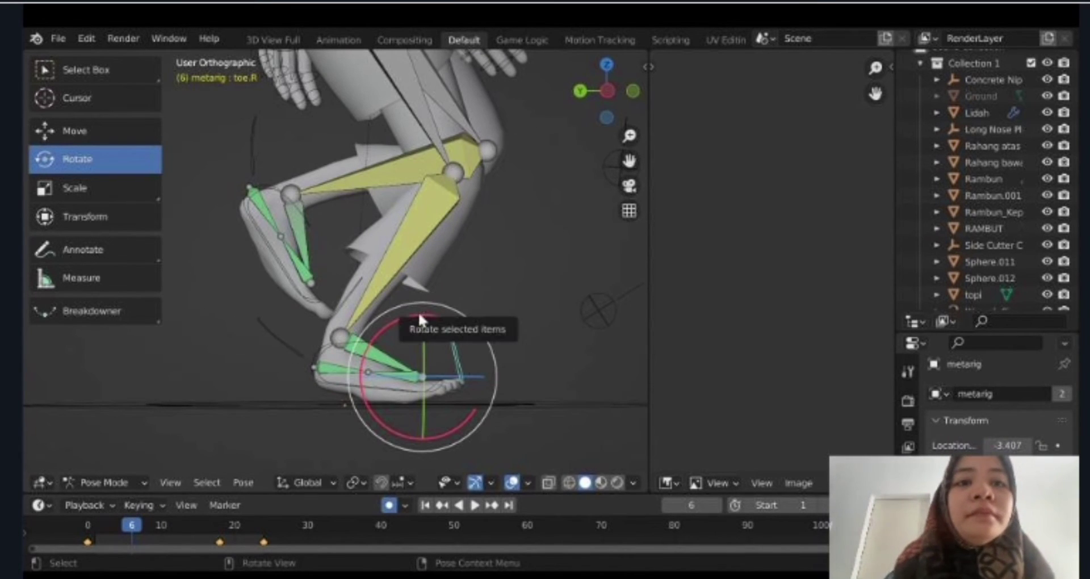
left_click_drag(419, 318, 376, 308)
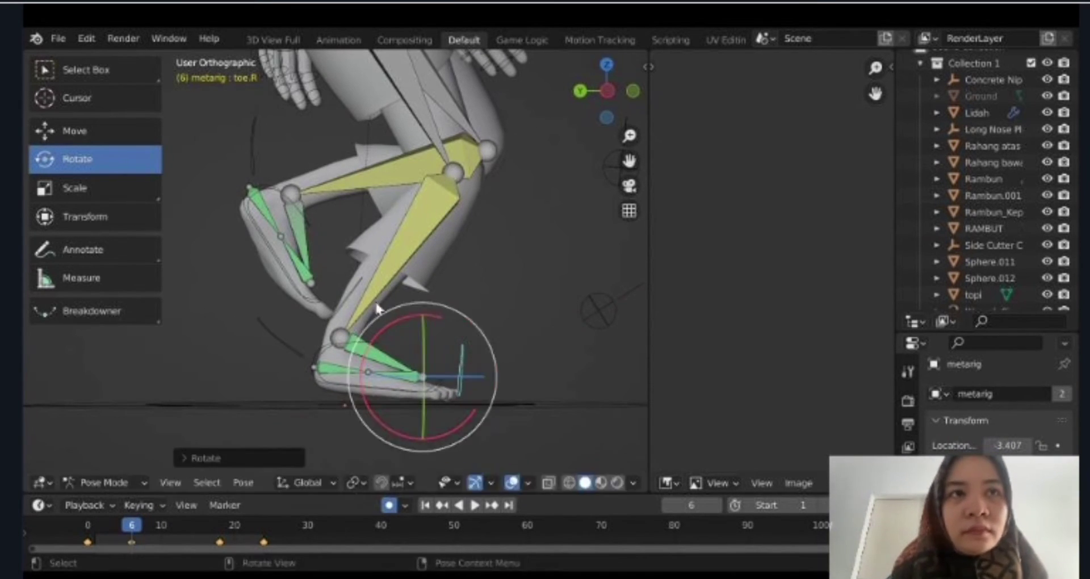
left_click(306, 308)
key("ctrl+Tab")
left_click(307, 353)
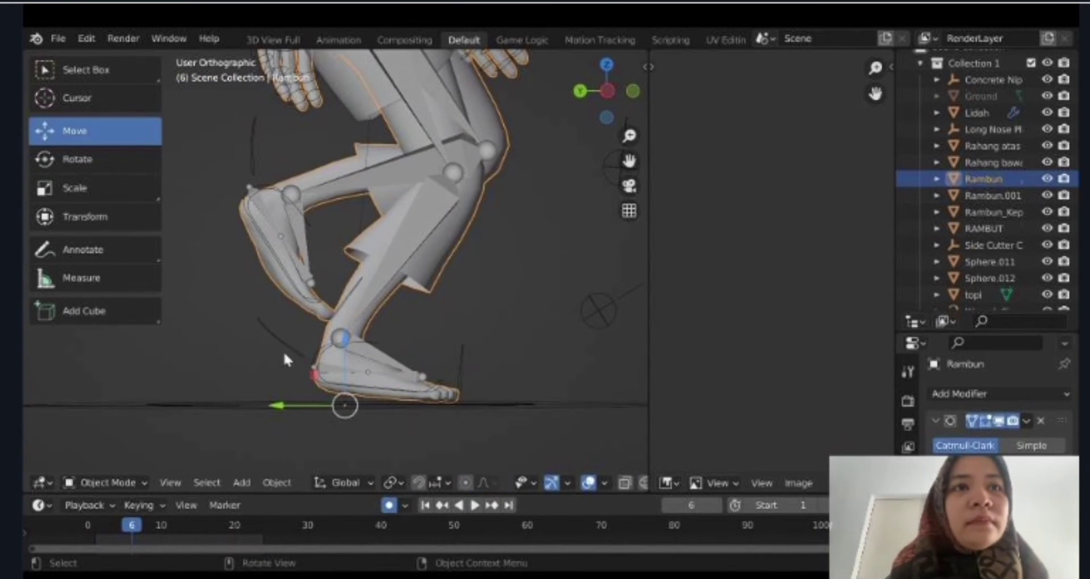
left_click(286, 351)
key("ctrl+Tab")
left_click(309, 352)
mouse_move(315, 393)
left_mouse_down()
mouse_move(333, 394)
mouse_move(335, 410)
mouse_move(295, 368)
left_mouse_up()
Bend the left toe at frame 6
middle_click_drag(282, 325, 423, 358)
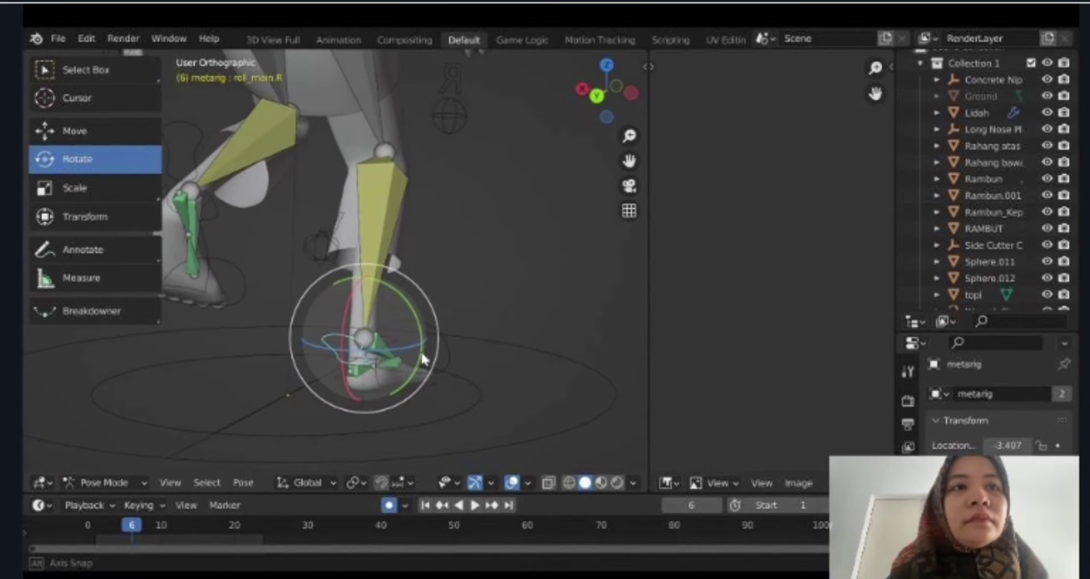
key("ctrl+Tab")
left_click(266, 293)
key("ctrl+Tab")
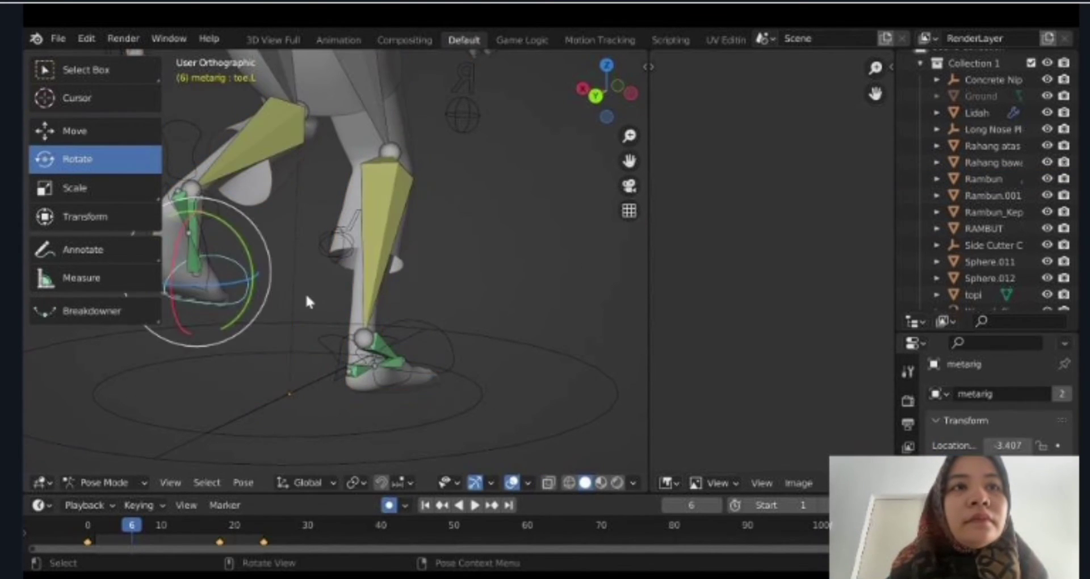
middle_click_drag(305, 292, 196, 287)
left_click_drag(226, 294, 255, 318)
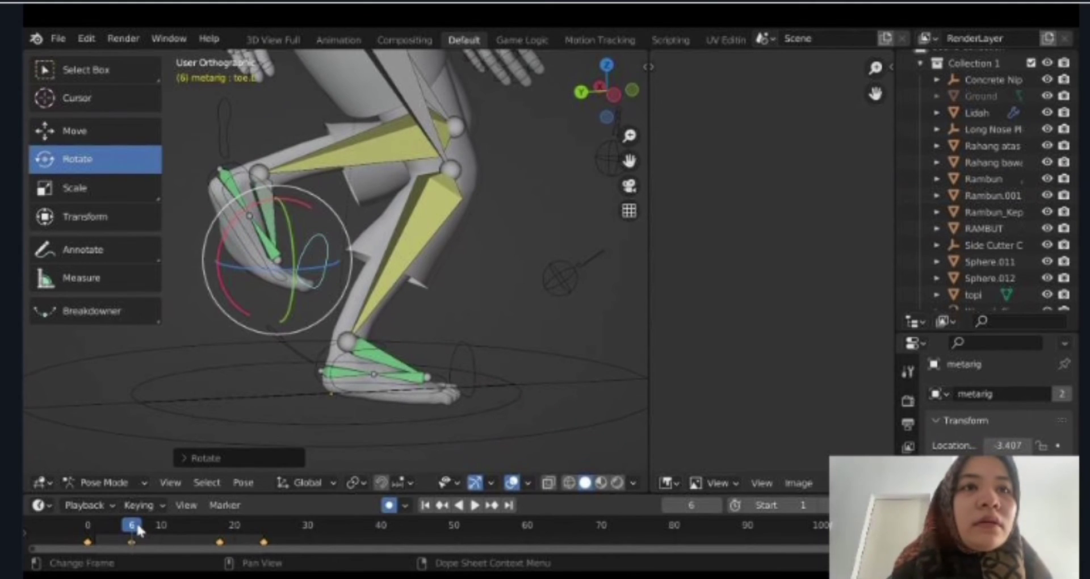
Bend both the left and right toes at frame 12
key("space")
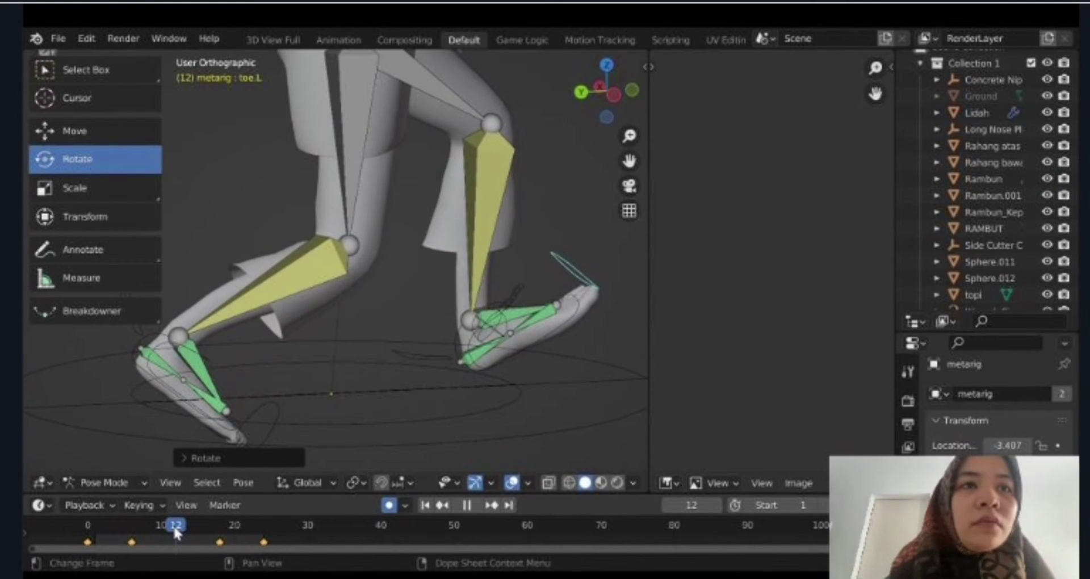
key("space")
left_click_drag(545, 250, 530, 258)
left_click(225, 406)
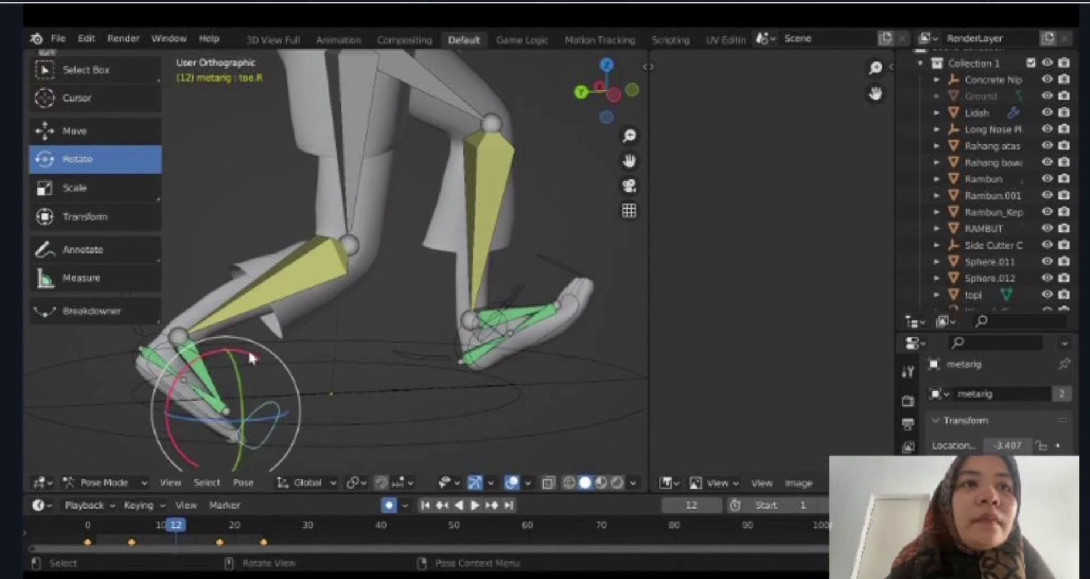
left_click_drag(248, 349, 225, 345)
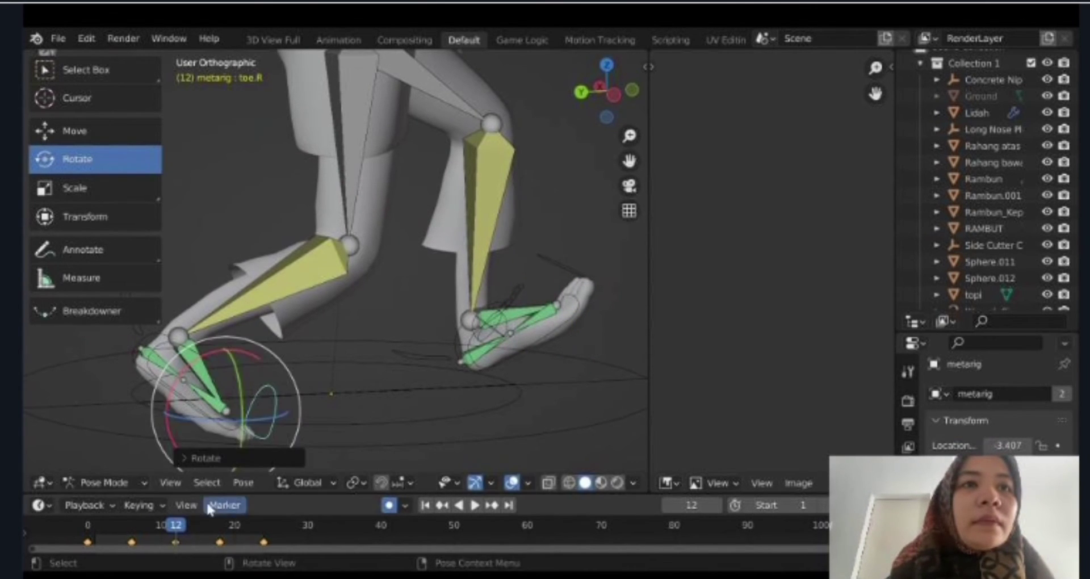
Play the walk cycle and watch the character from behind
key("space")
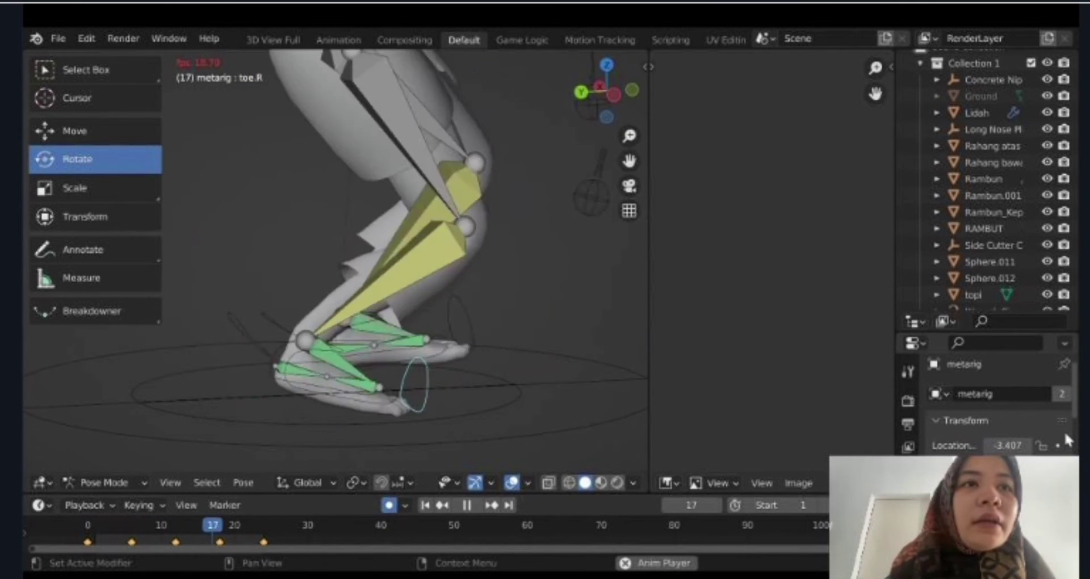
scroll(366, 296, "down", 3)
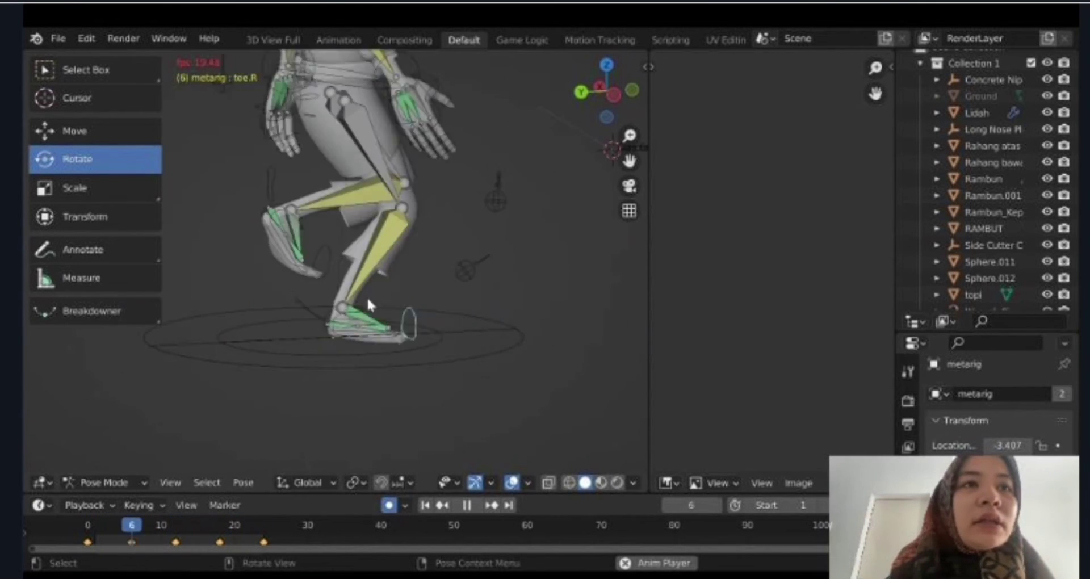
scroll(451, 293, "down", 3)
mouse_move(451, 293)
middle_mouse_down()
mouse_move(372, 272)
mouse_move(513, 284)
mouse_move(343, 239)
mouse_move(497, 296)
mouse_move(309, 240)
mouse_move(537, 346)
mouse_move(353, 315)
middle_mouse_up()
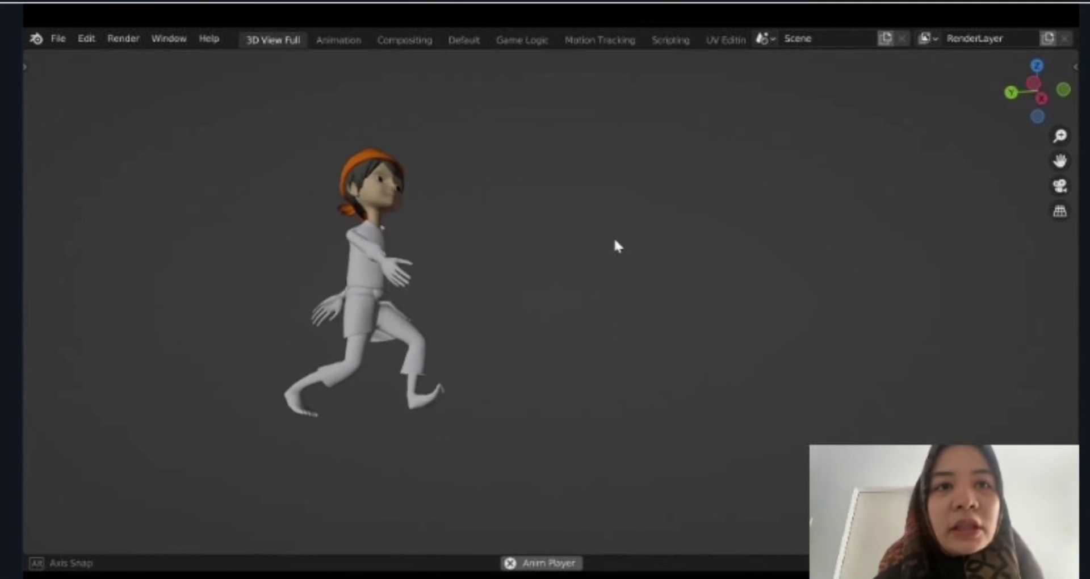
View the boy from the front, then stop the walk-cycle playback mid-stride
middle_click_drag(616, 265, 623, 239)
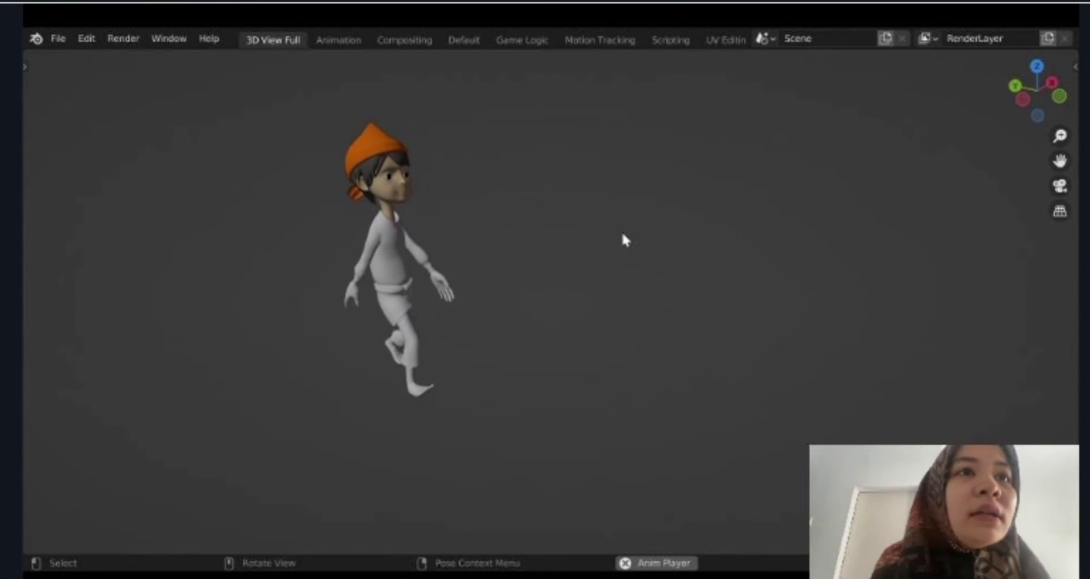
key("space")
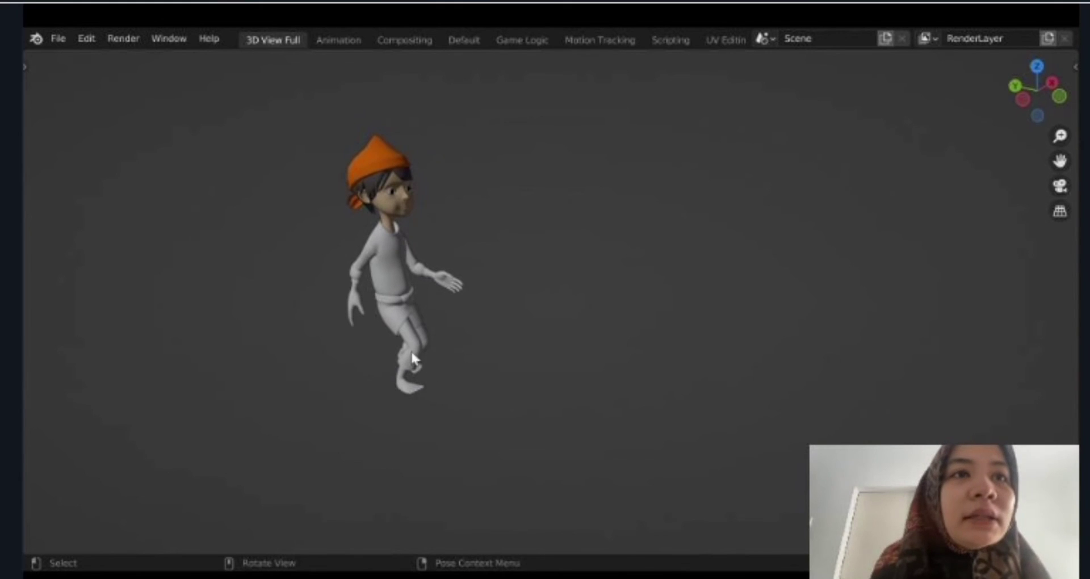
In the Default workspace's side view, slide the right foot IK control at frame 0
left_click(460, 40)
scroll(363, 368, "up", 3)
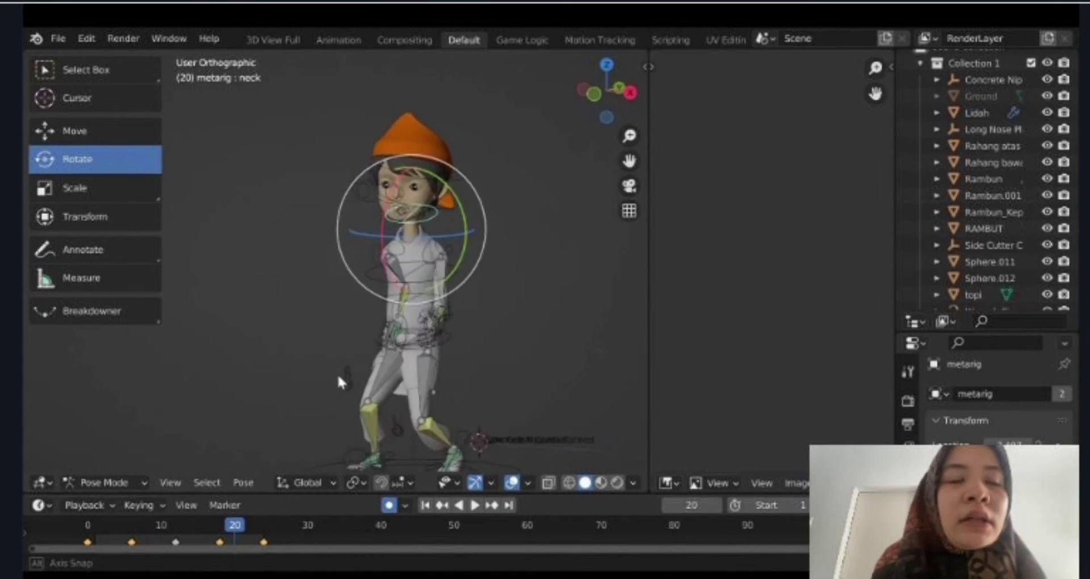
mouse_move(338, 373)
middle_mouse_down()
mouse_move(462, 350)
mouse_move(280, 453)
middle_mouse_up()
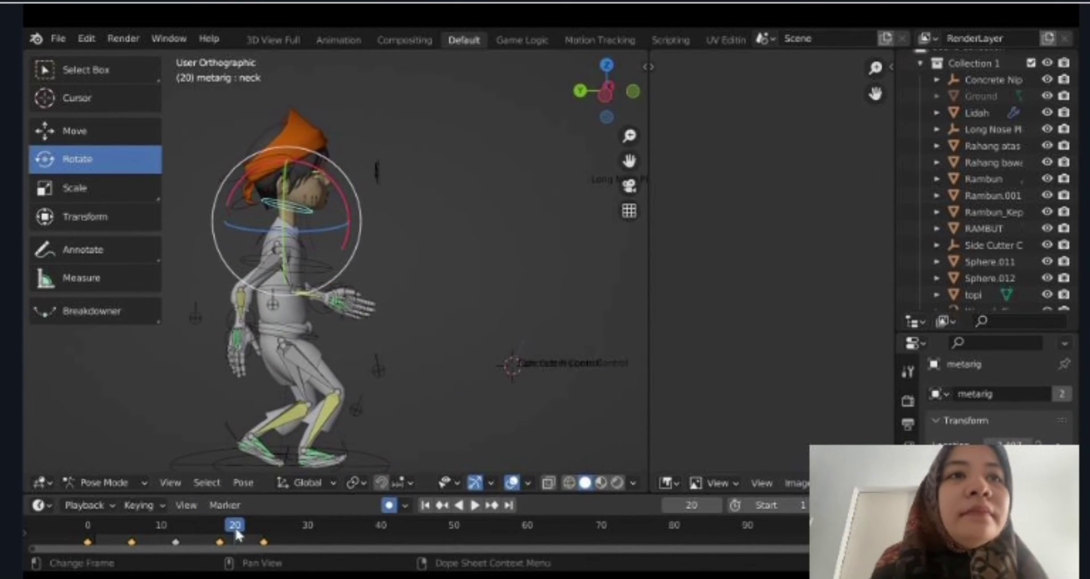
left_click_drag(204, 528, 71, 512)
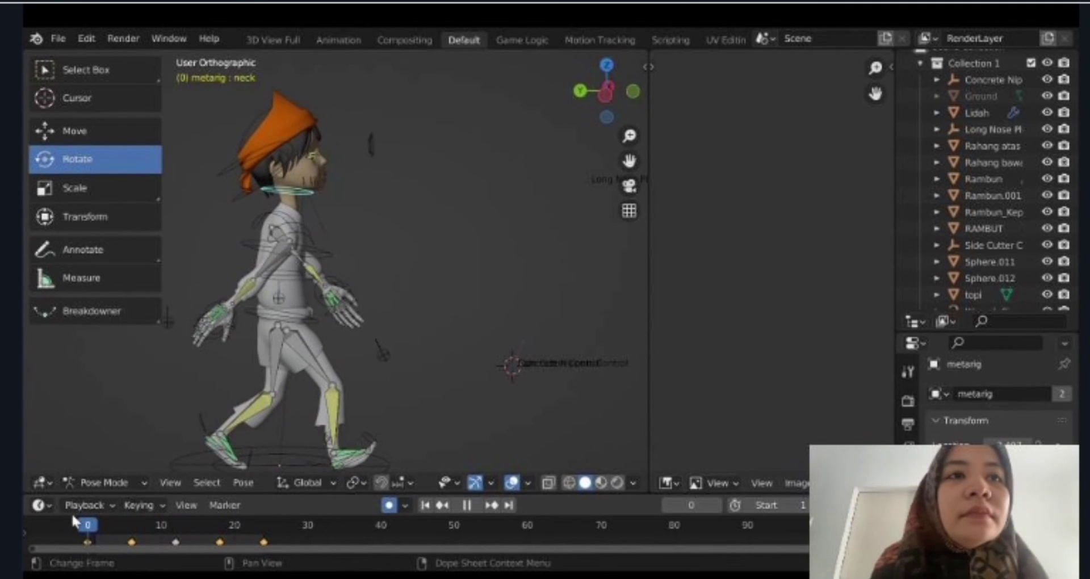
left_click(344, 457)
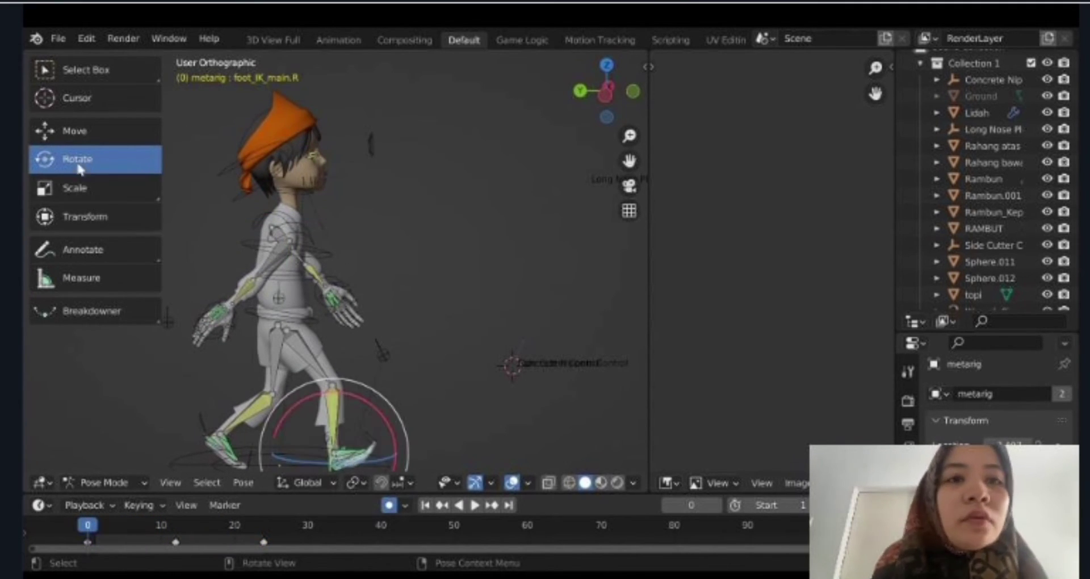
left_click(74, 132)
left_click_drag(262, 453, 291, 457)
key("space")
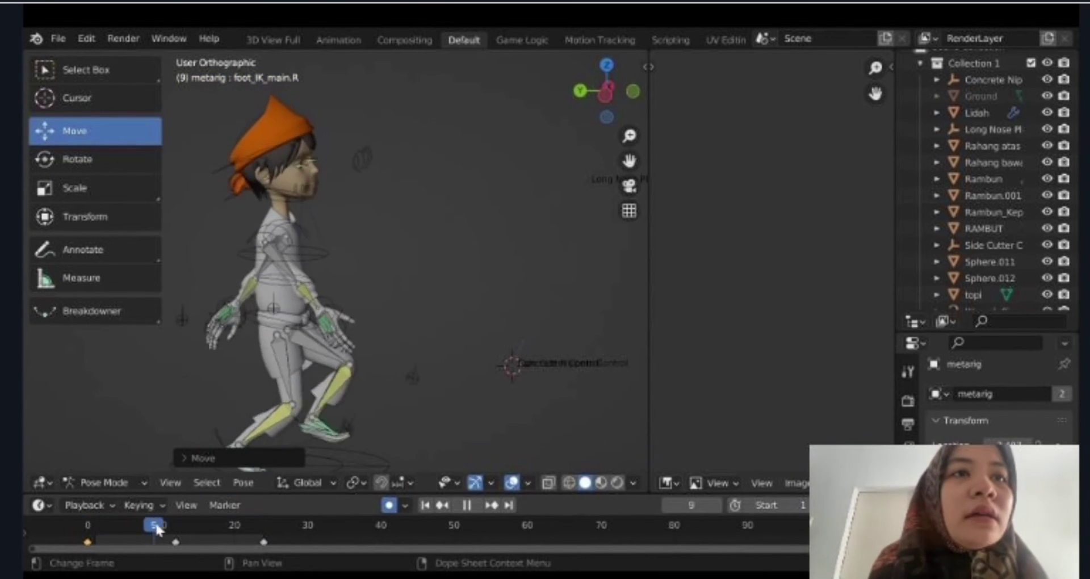
Slide the right foot along X at frame 24 and preview the step
left_click_drag(175, 529, 264, 532)
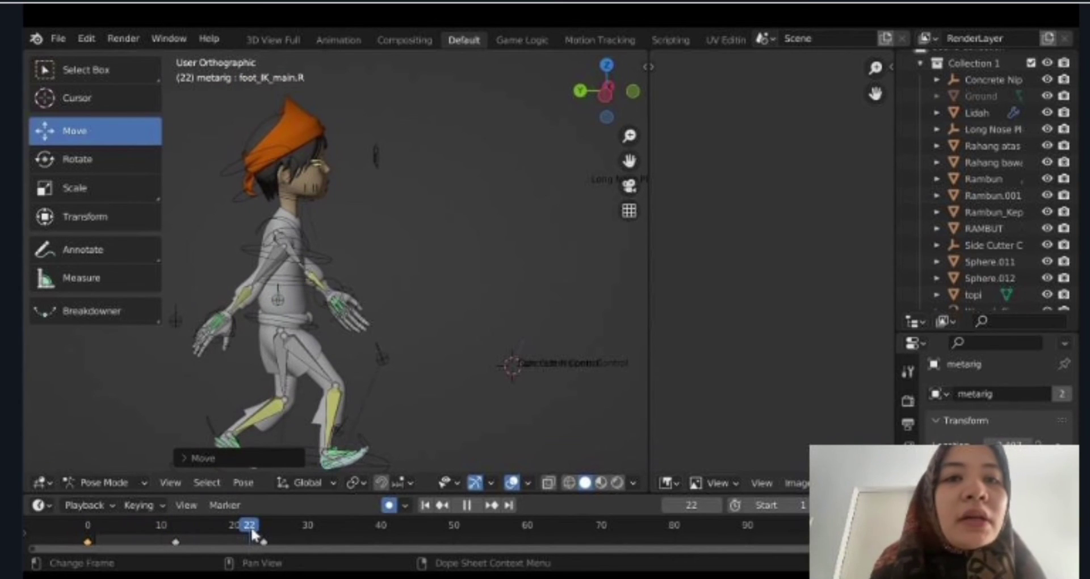
left_click_drag(279, 451, 317, 453)
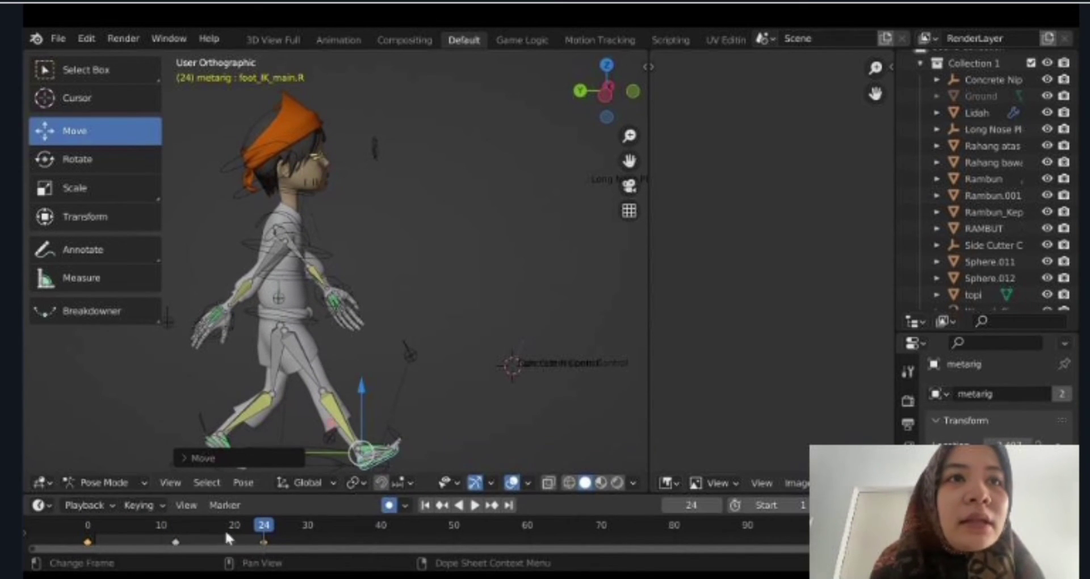
key("space")
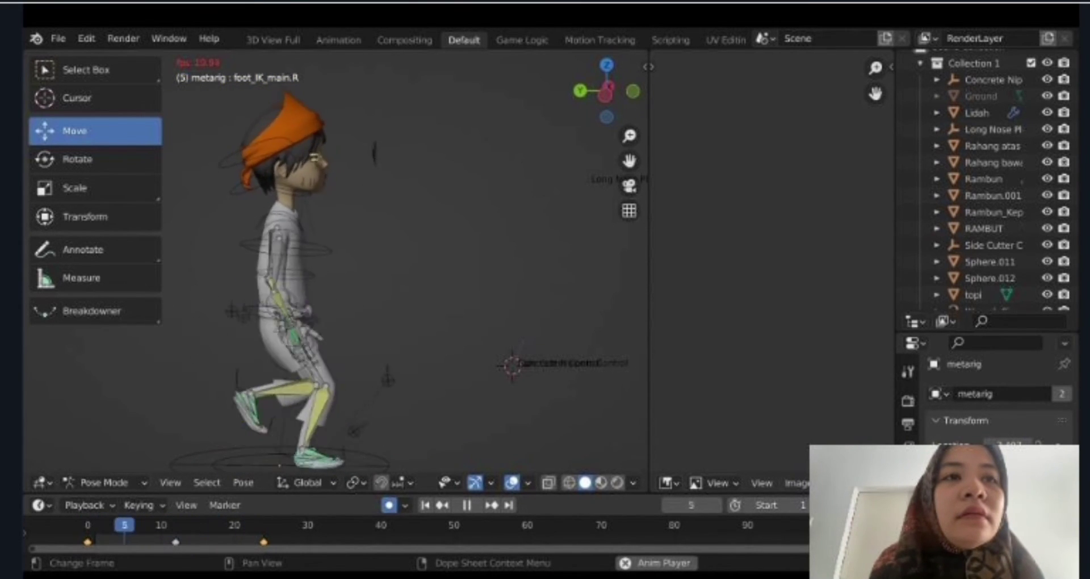
key("space")
At frame 12, rotate the left foot on Y and shift its IK control -0.4416
left_click_drag(150, 527, 176, 529)
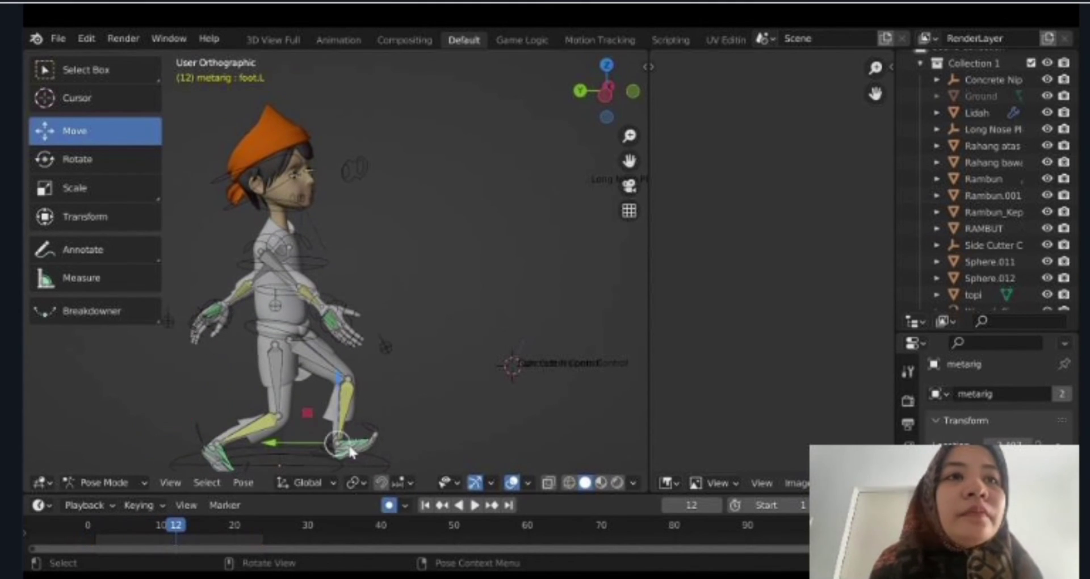
key("r")
key("y")
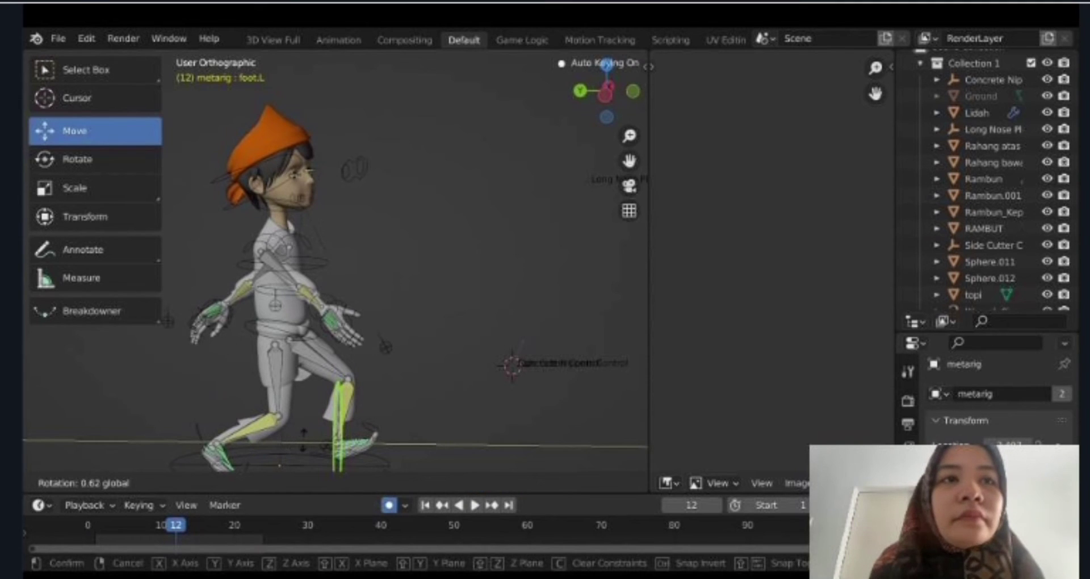
key("Return")
scroll(369, 366, "up", 3)
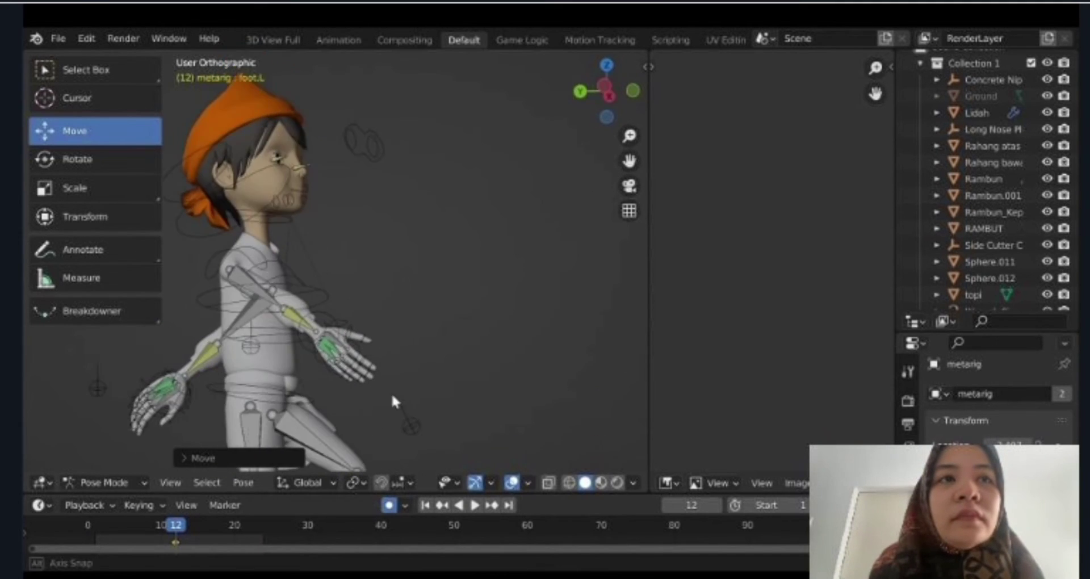
middle_click_drag(404, 425, 419, 254, "shift")
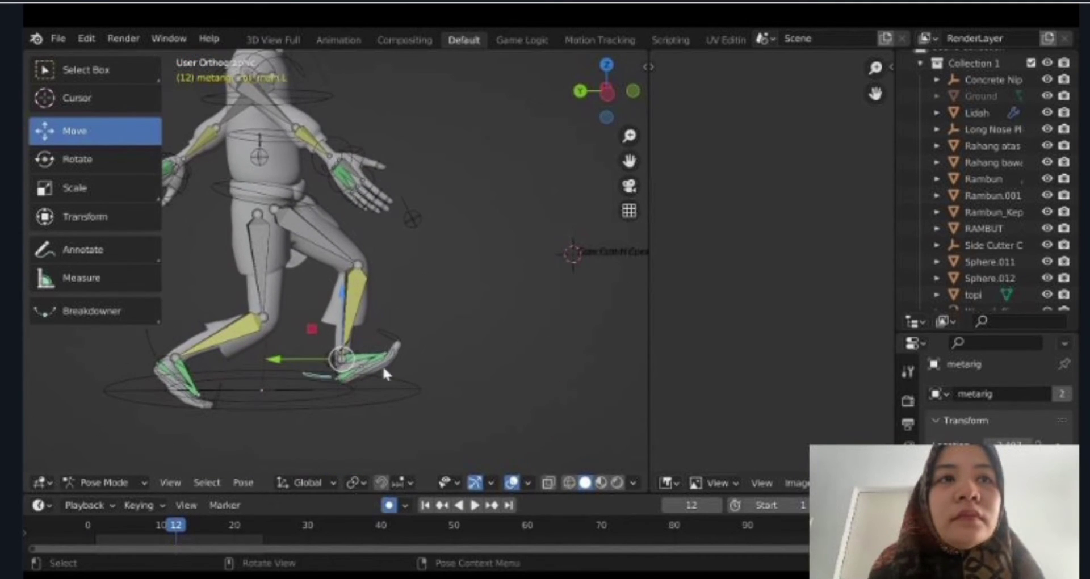
scroll(384, 373, "up", 4)
middle_click_drag(399, 393, 418, 270, "shift")
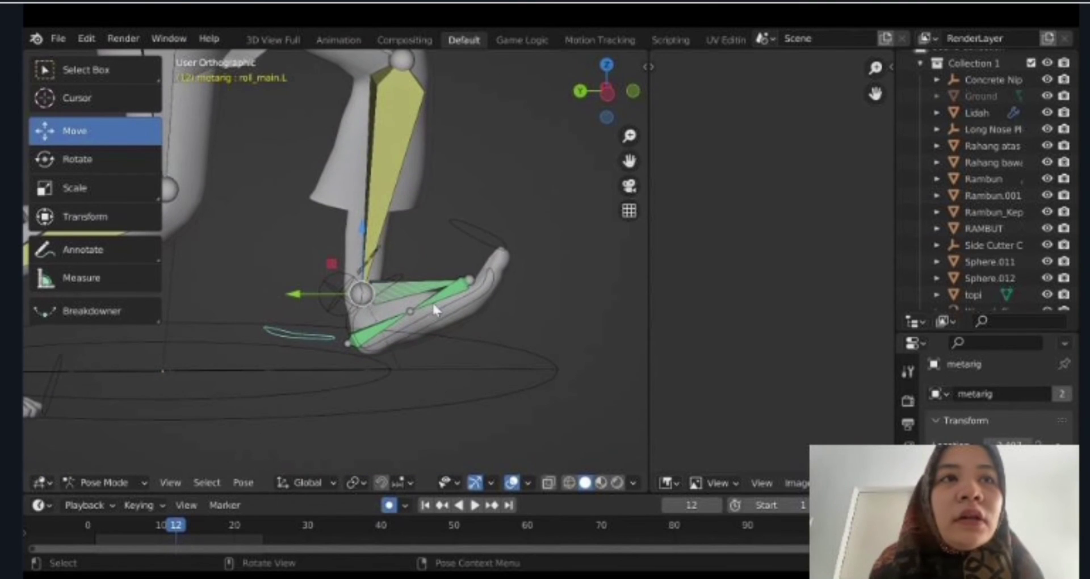
left_click(358, 321)
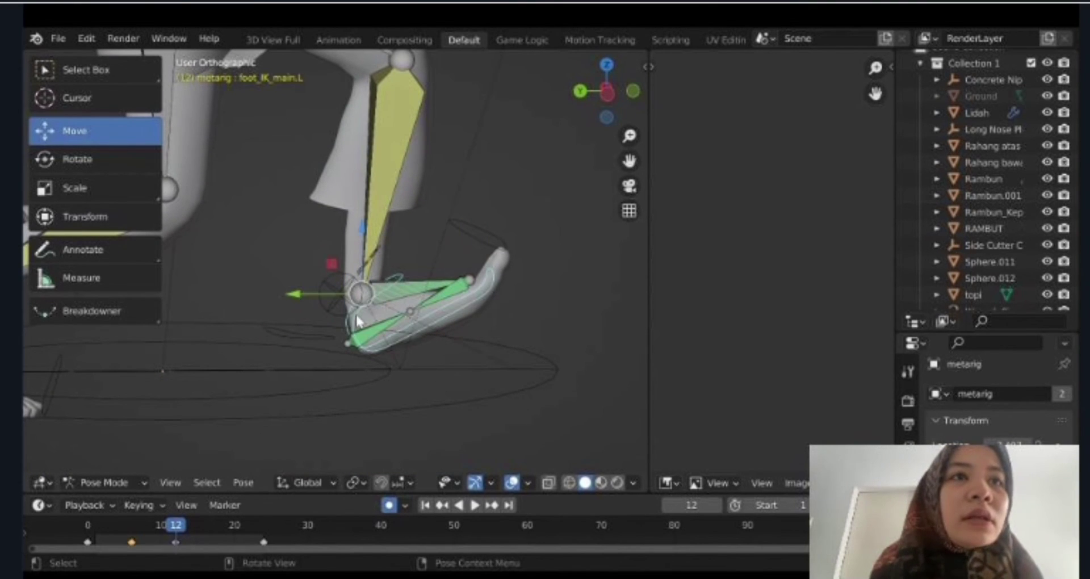
mouse_move(299, 296)
left_mouse_down()
mouse_move(391, 302)
mouse_move(382, 299)
left_mouse_up()
Play back the steps from front and side views, stopping at frame 23
scroll(382, 299, "down", 6)
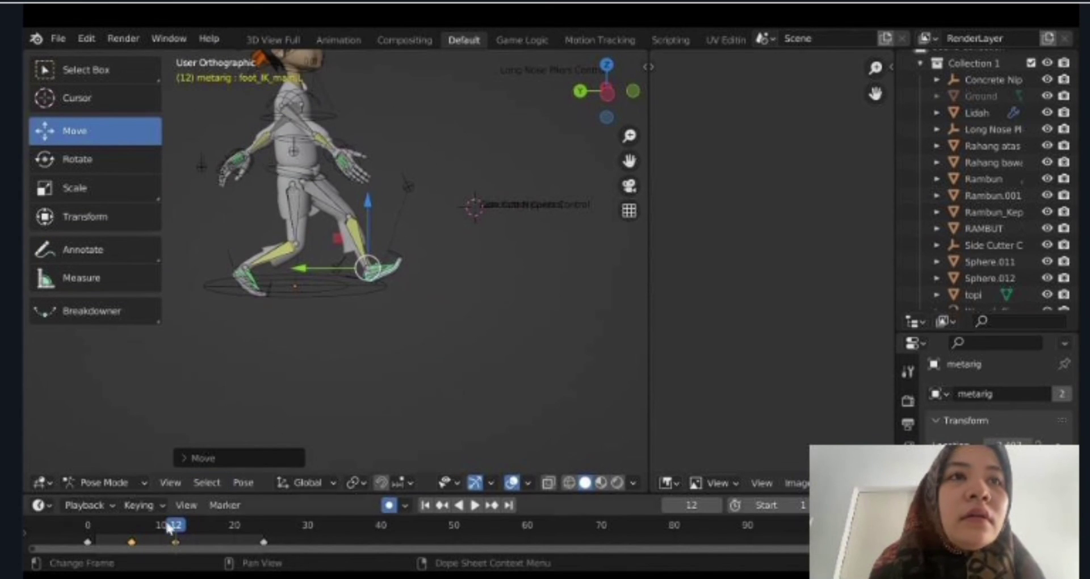
key("space")
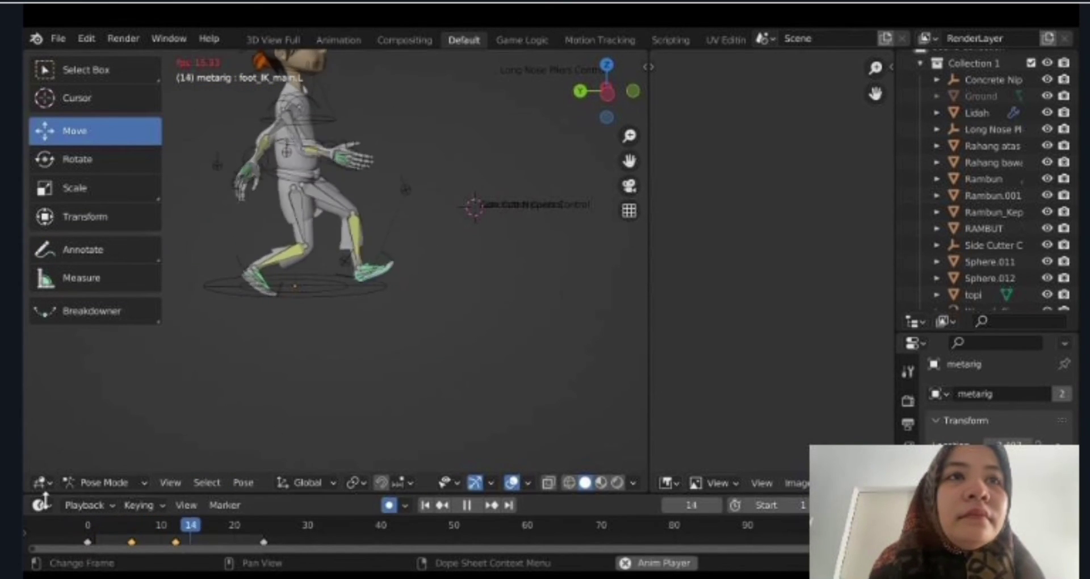
scroll(231, 319, "down", 3)
middle_click_drag(305, 315, 153, 316)
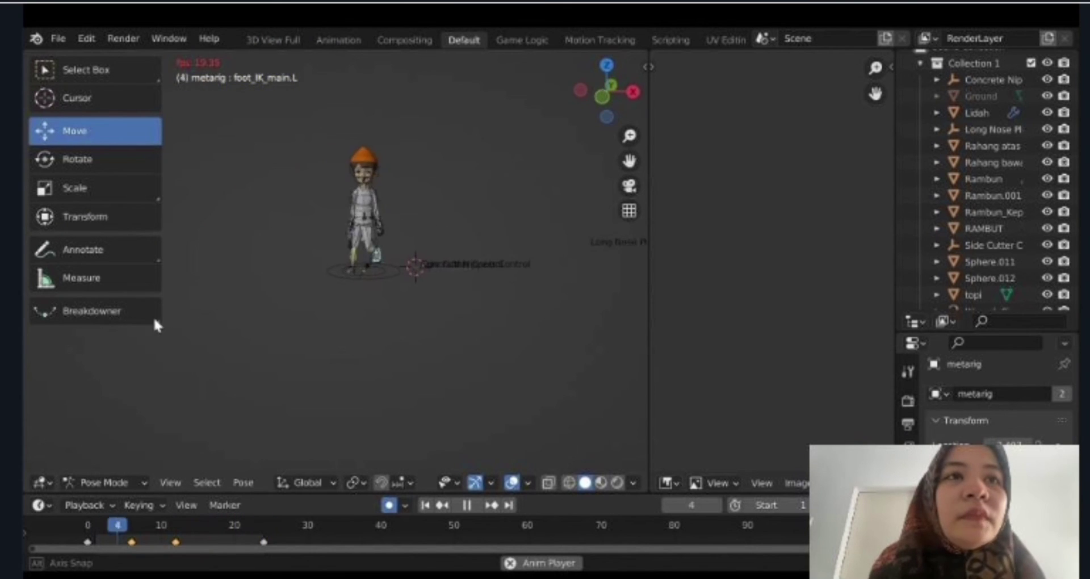
scroll(289, 268, "up", 3)
mouse_move(336, 275)
middle_mouse_down()
mouse_move(408, 304)
mouse_move(396, 247)
middle_mouse_up()
key("space")
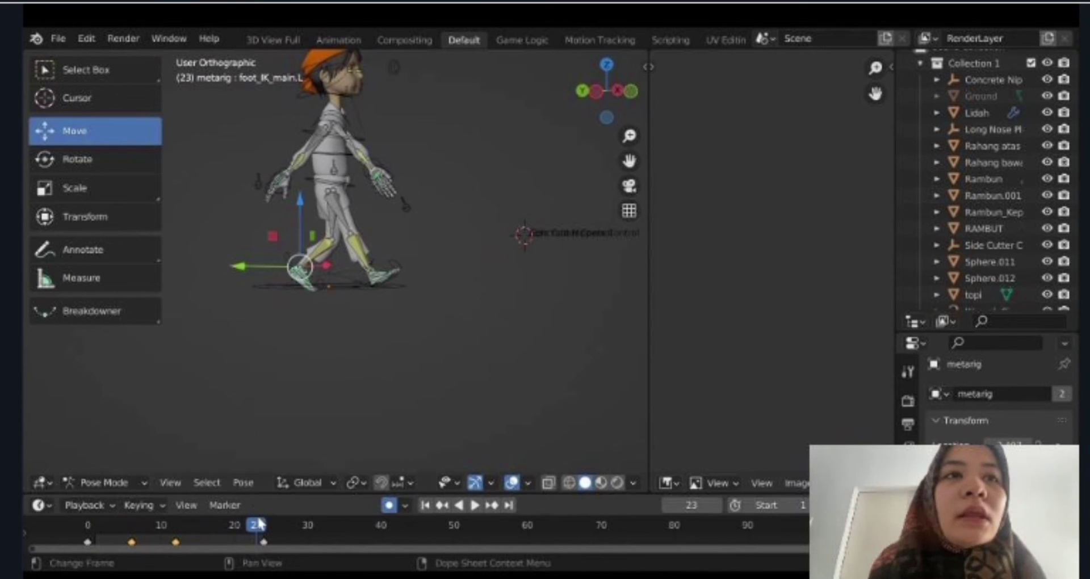
At frame 25, select the right hand IK control and move it upward
key("Right")
key("Right")
scroll(288, 283, "up", 3)
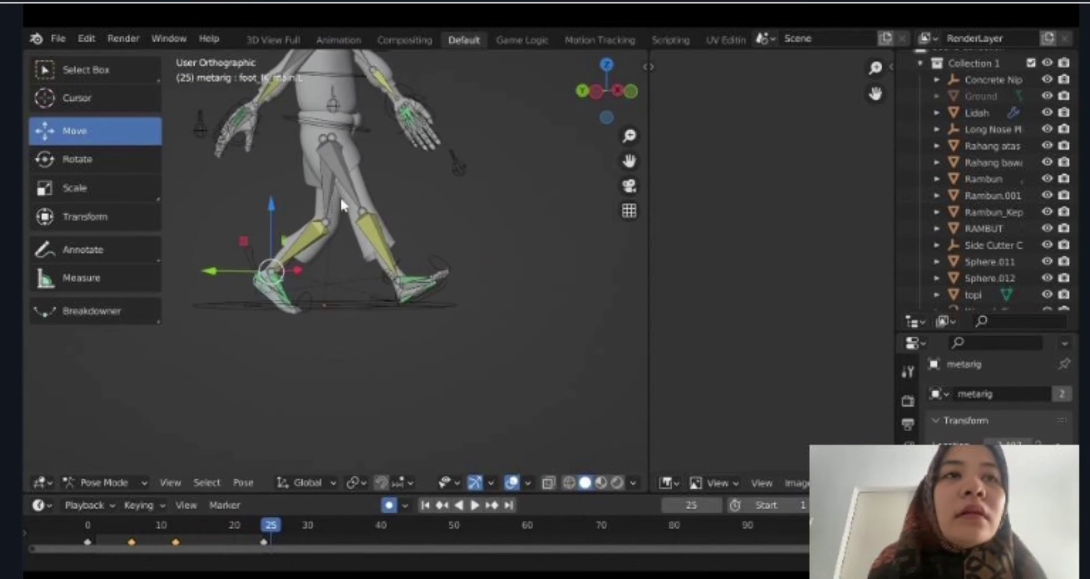
middle_click_drag(339, 196, 350, 277, "shift")
scroll(316, 296, "up", 2)
scroll(320, 290, "up", 2)
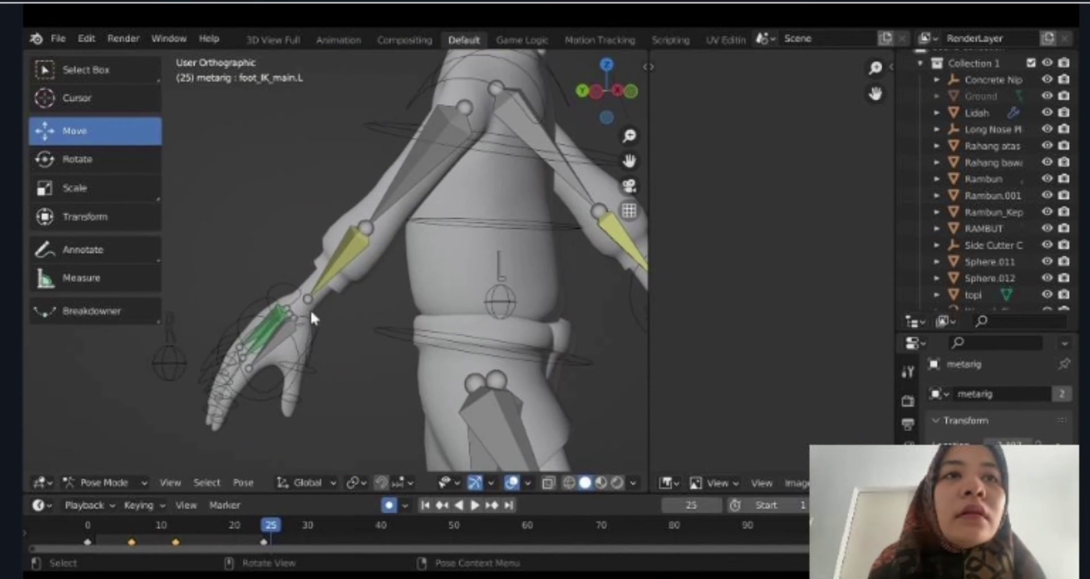
scroll(301, 336, "down", 3)
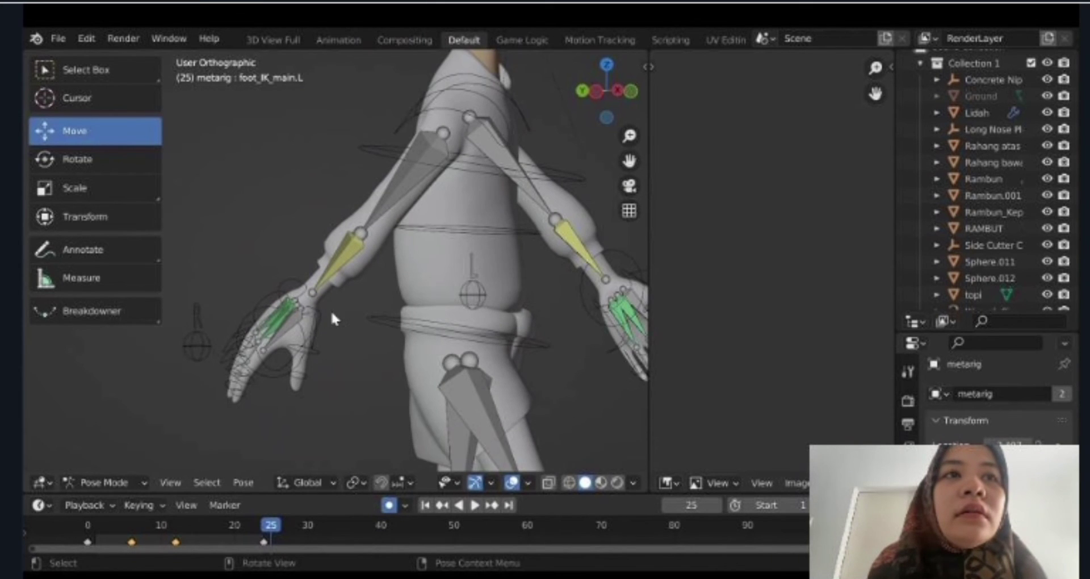
middle_click_drag(331, 310, 293, 370)
left_click(224, 363)
middle_click_drag(225, 362, 270, 243)
key("g")
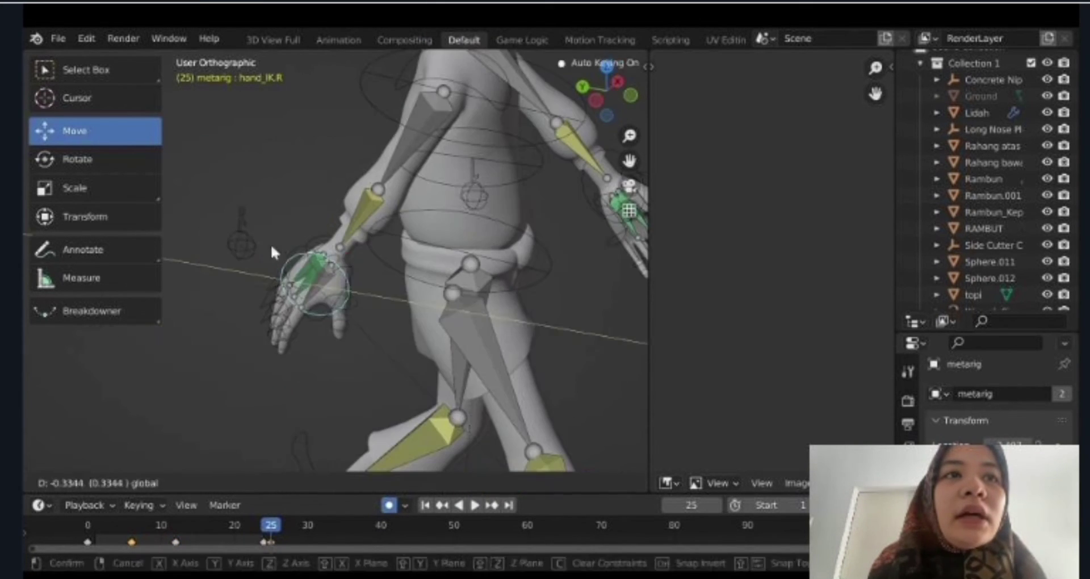
left_click(318, 226)
Raise the right hand along Z, then try a Y swing and undo it
key("g")
key("z")
left_click(313, 183)
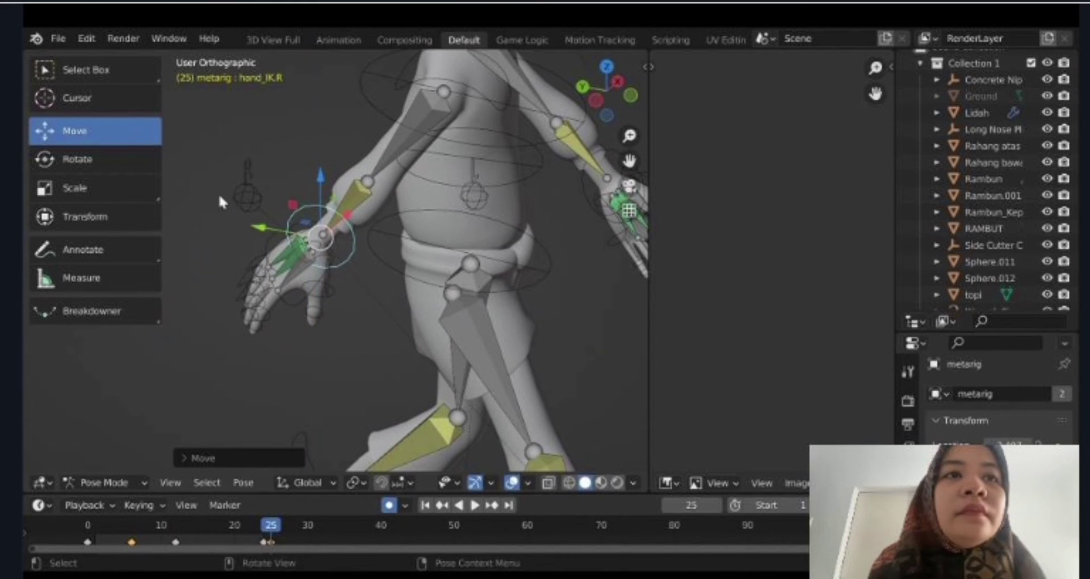
mouse_move(252, 138)
left_mouse_down()
mouse_move(246, 229)
mouse_move(239, 216)
left_mouse_up()
key("ctrl+z")
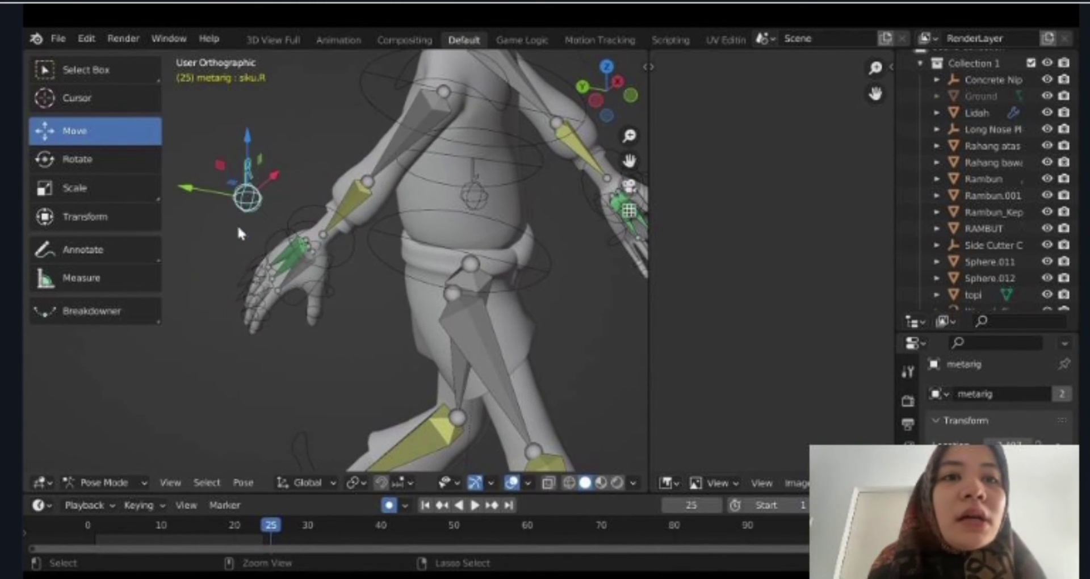
left_click(334, 254)
middle_click_drag(334, 253, 348, 250)
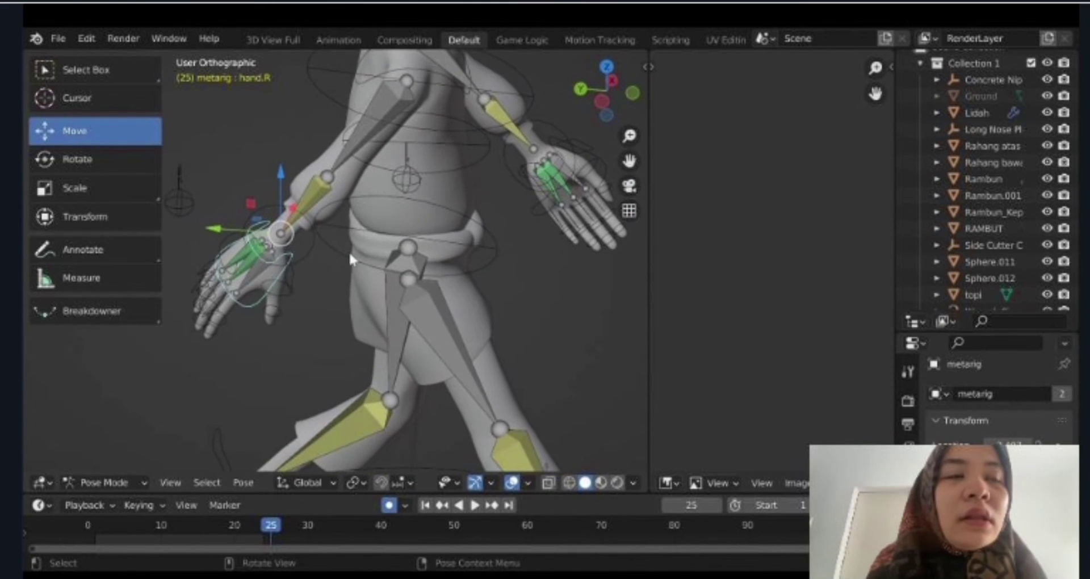
left_click_drag(207, 233, 244, 247)
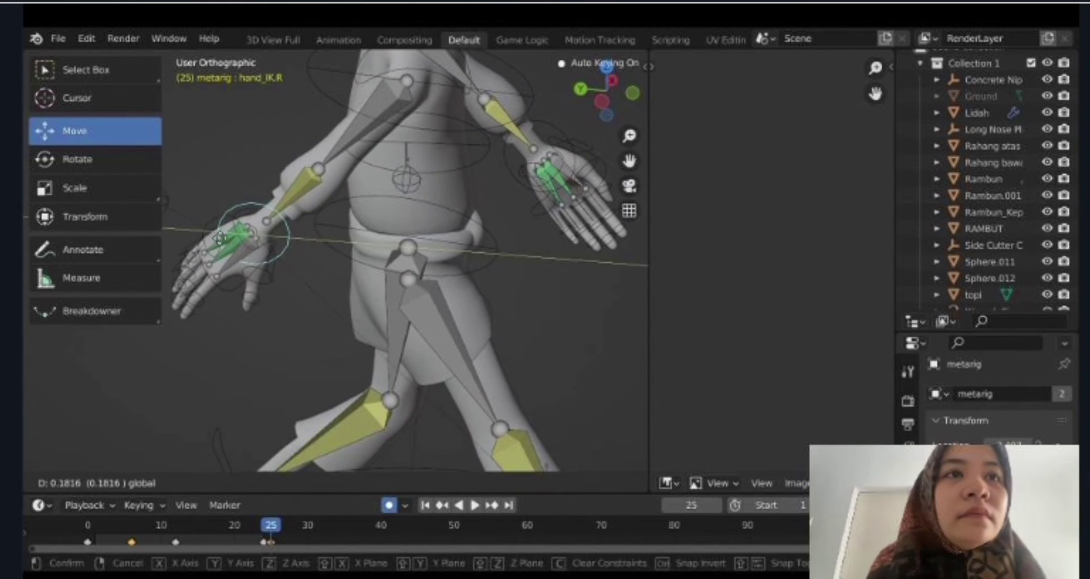
left_click(245, 247)
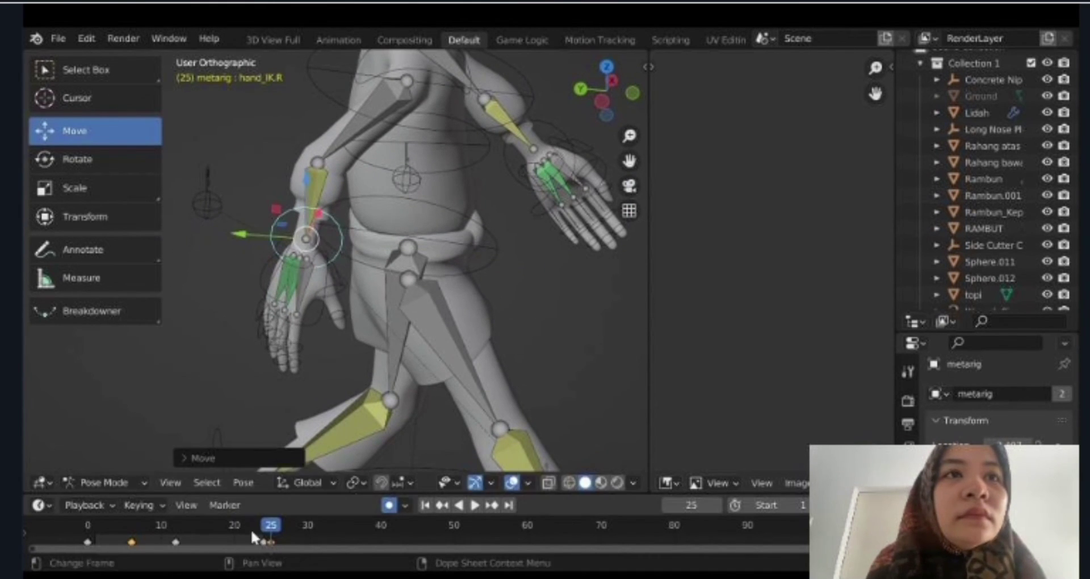
key("ctrl+z")
key("ctrl+z")
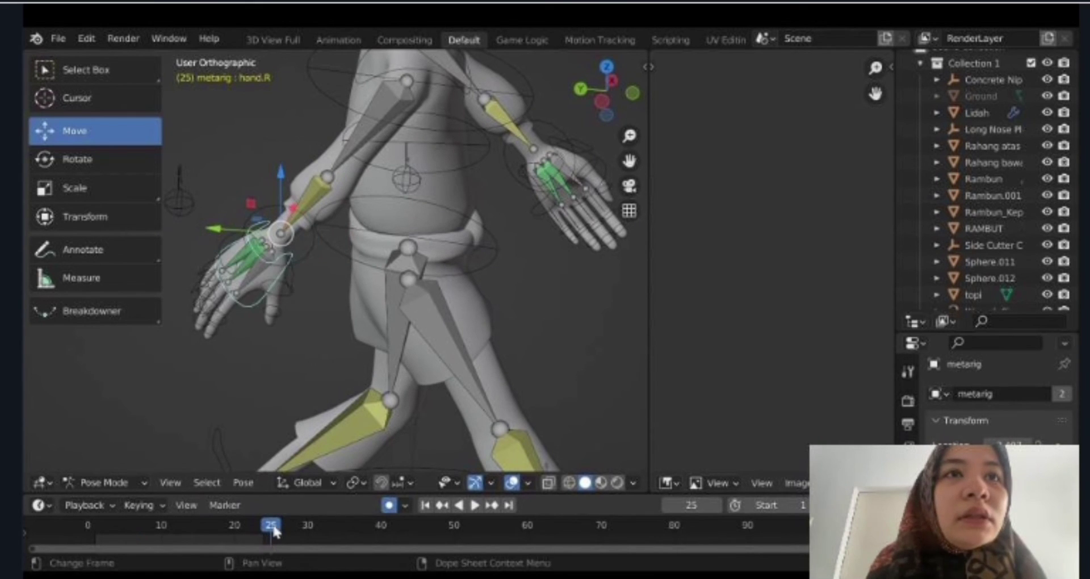
At frame 24, move hand_IK.R forward and up by 0.2931
left_click_drag(271, 529, 263, 530)
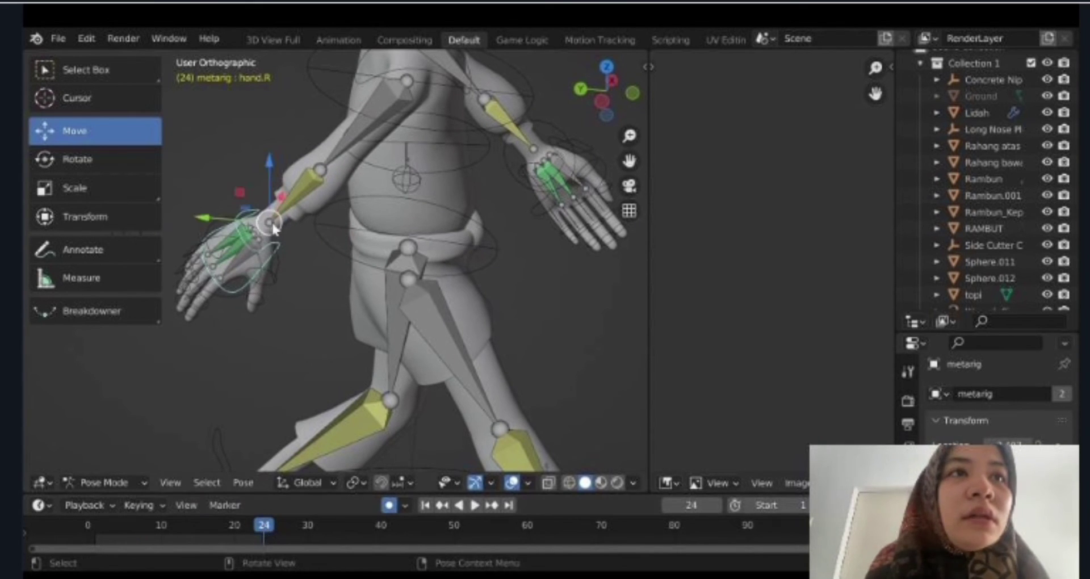
scroll(207, 312, "up", 1)
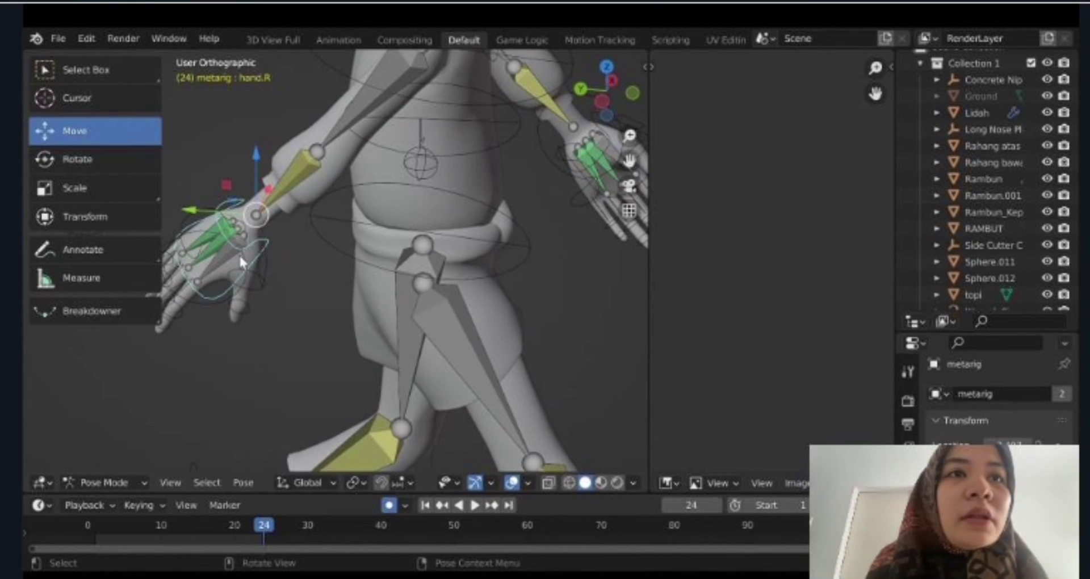
middle_click_drag(241, 261, 397, 276, "shift")
scroll(397, 276, "up", 3)
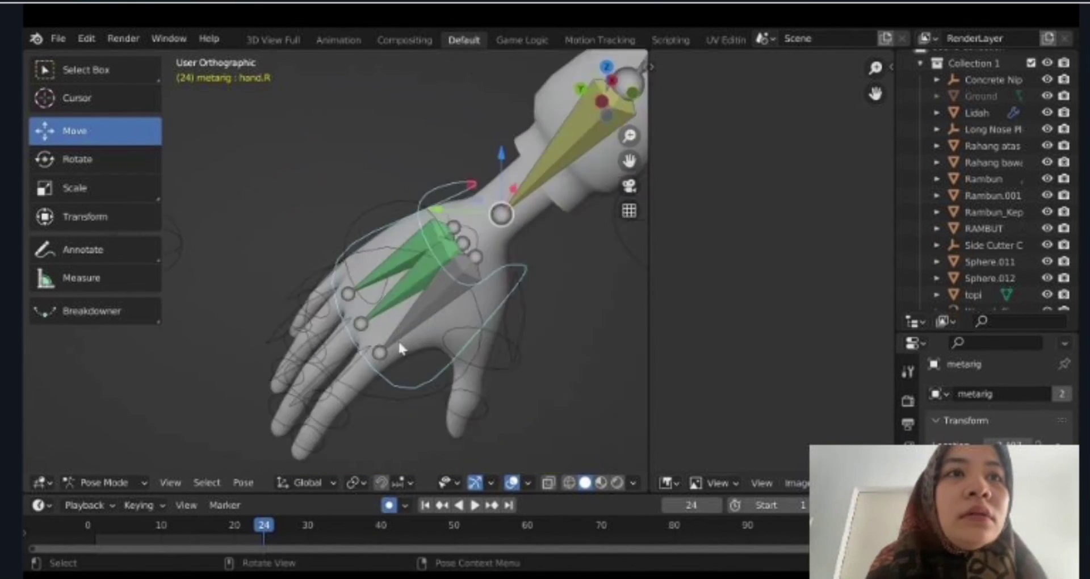
scroll(401, 347, "down", 2)
left_click(254, 439)
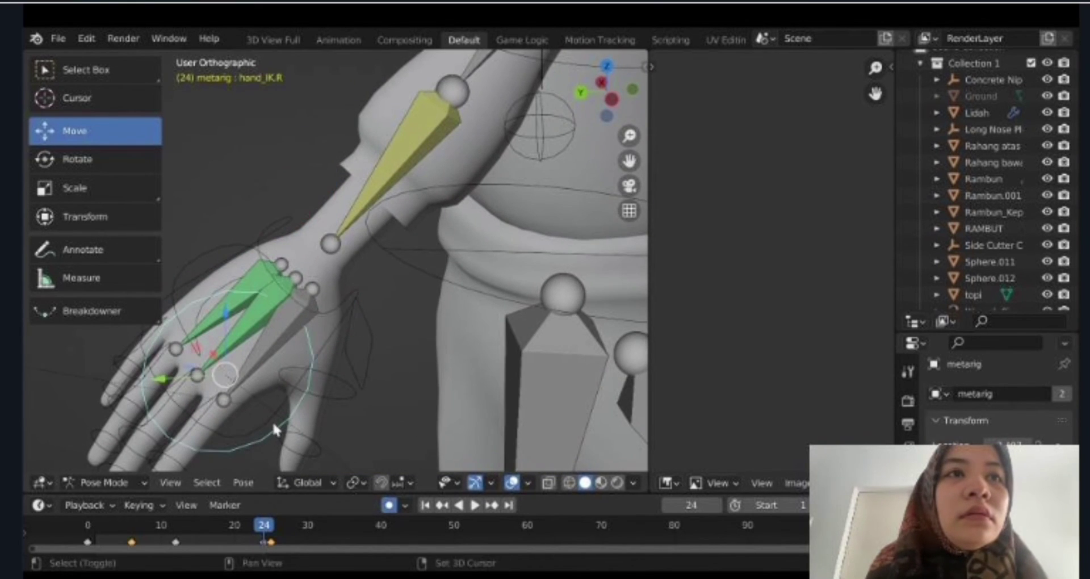
scroll(270, 397, "down", 4)
scroll(255, 346, "down", 1)
left_click_drag(230, 312, 301, 309)
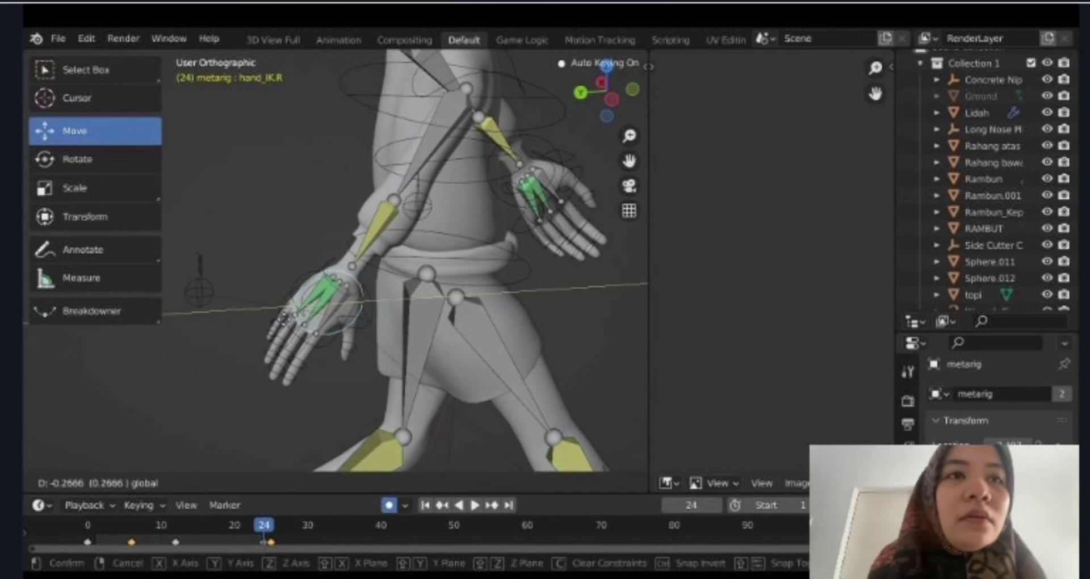
left_click_drag(344, 234, 349, 191)
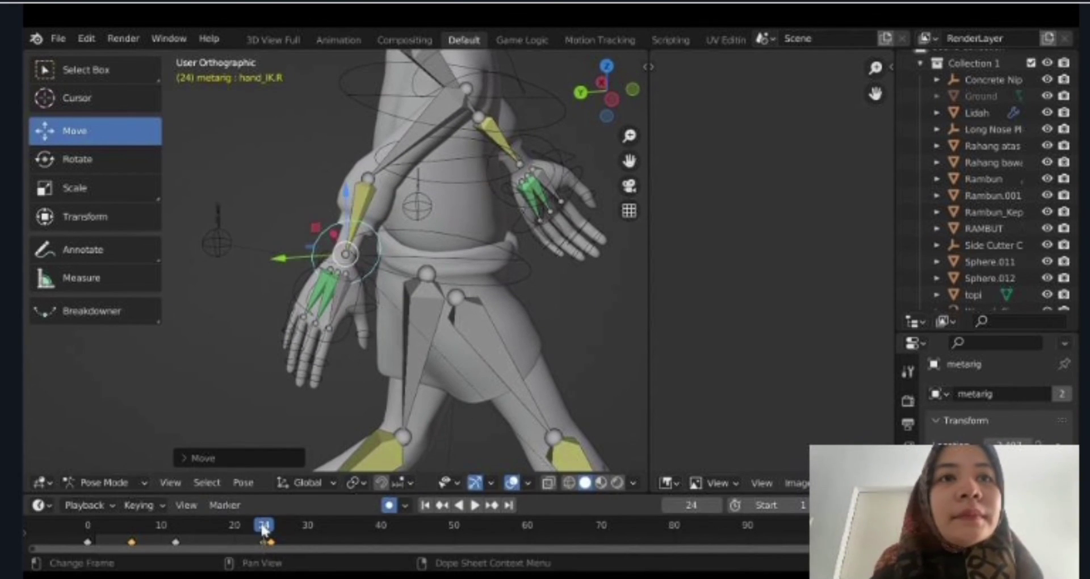
At frame 0, move the right hand back and up by 0.4606
mouse_move(263, 529)
left_mouse_down()
mouse_move(132, 524)
mouse_move(83, 502)
left_mouse_up()
key("space")
key("space")
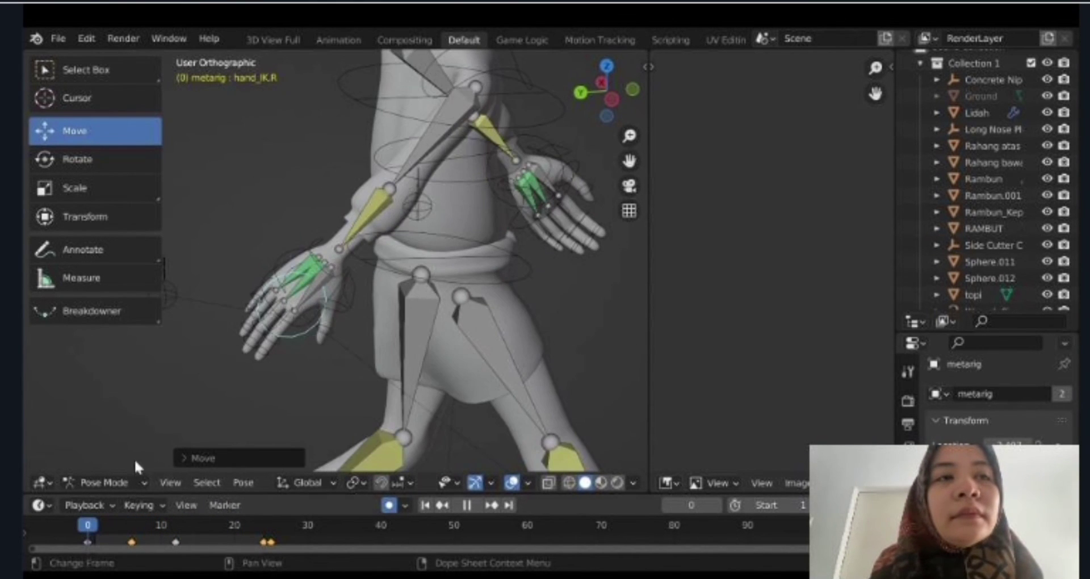
middle_click_drag(134, 458, 315, 319)
left_click_drag(316, 317, 417, 297)
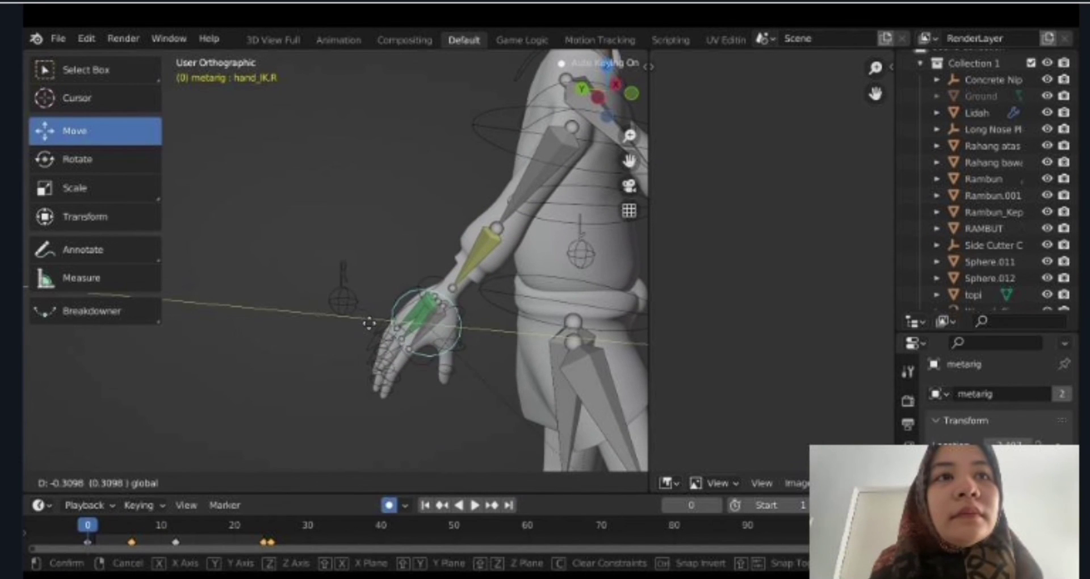
left_click_drag(452, 260, 392, 272)
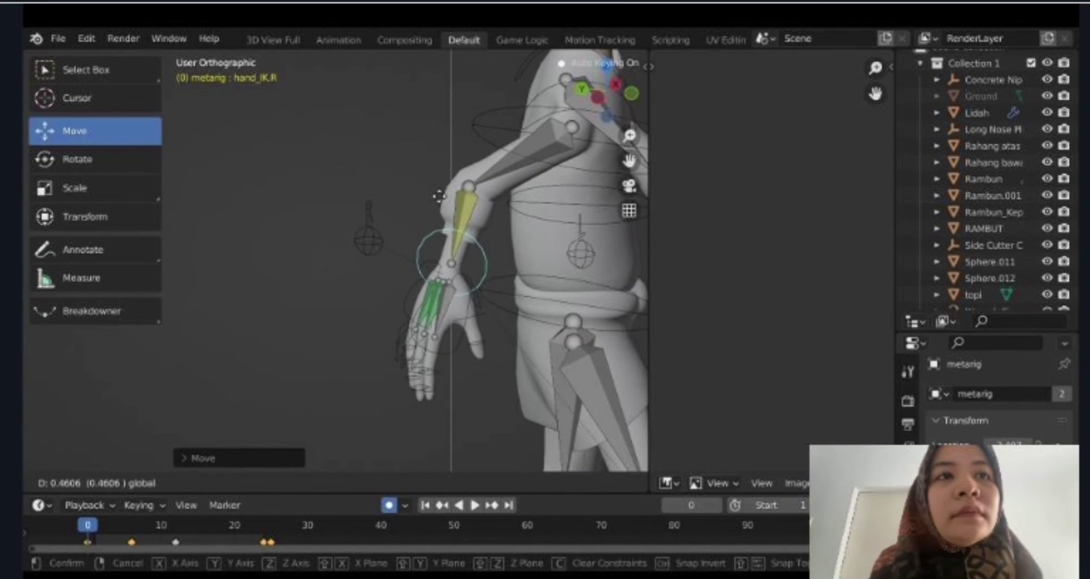
left_click(390, 267)
scroll(318, 329, "down", 4)
Preview the arm swing in the 3D View Full workspace from several angles
key("space")
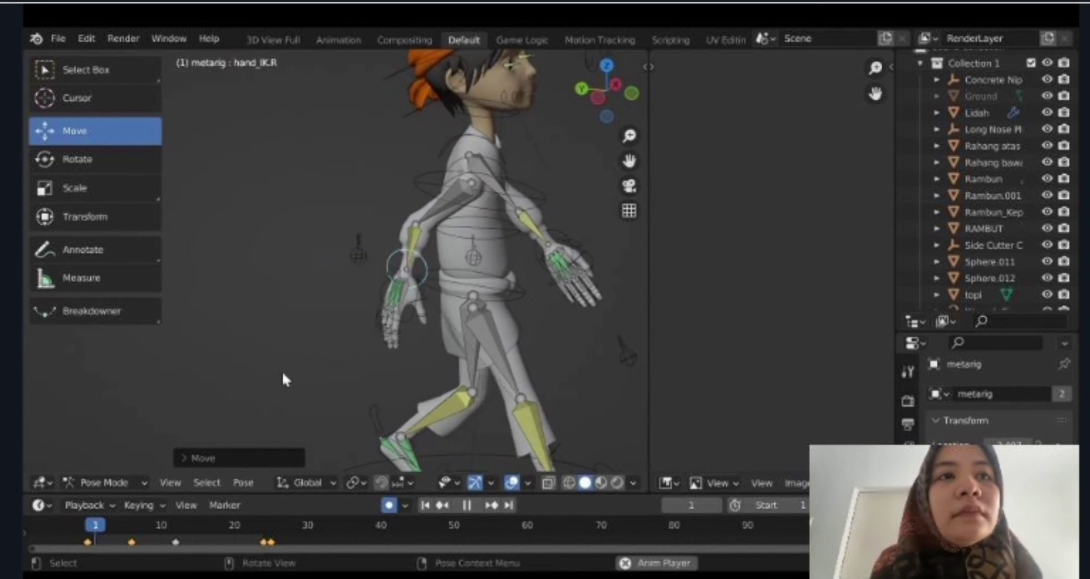
middle_click_drag(312, 327, 199, 319)
left_click(271, 39)
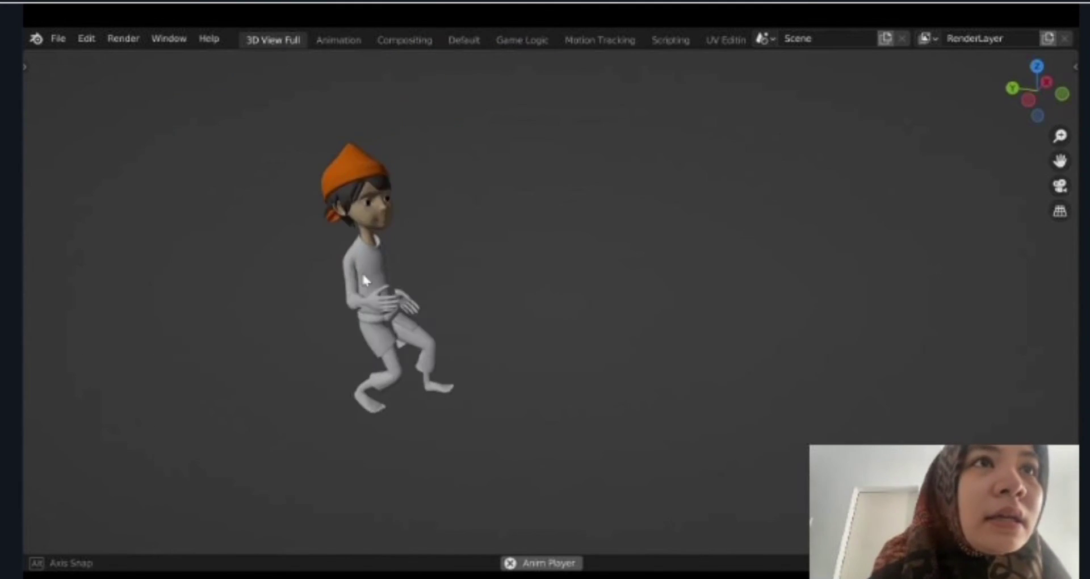
middle_click_drag(356, 231, 338, 236)
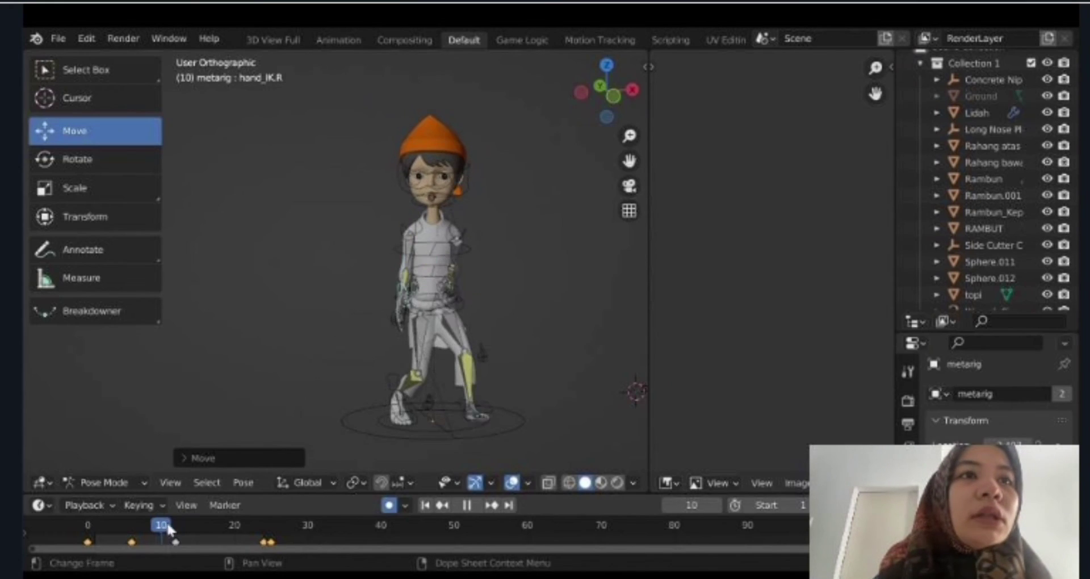
middle_click_drag(405, 291, 458, 288)
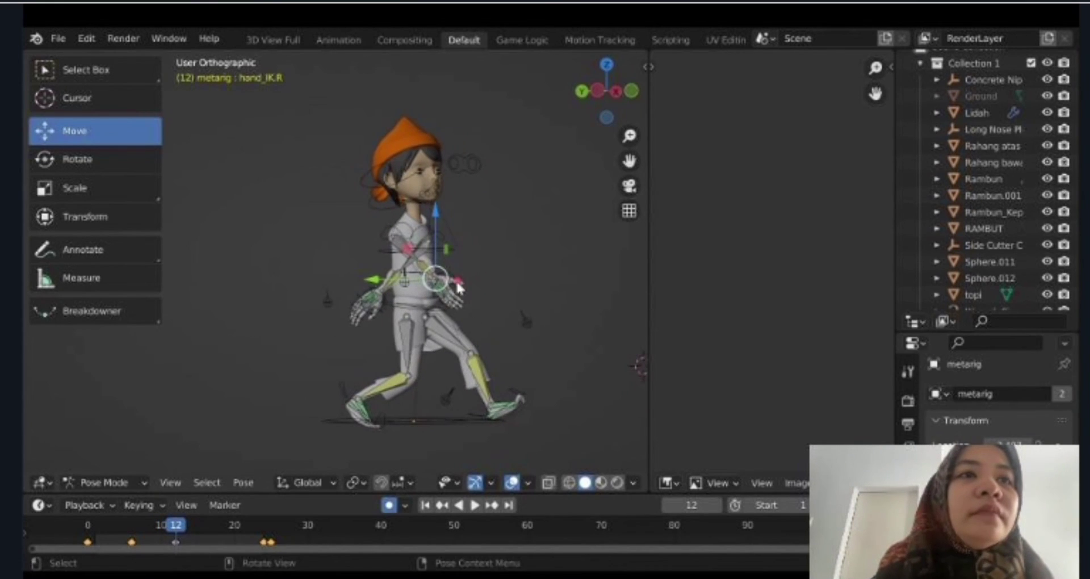
Lower the right hand and move it back at frame 12, then replay and stop at frame 24
left_click_drag(437, 214, 440, 234)
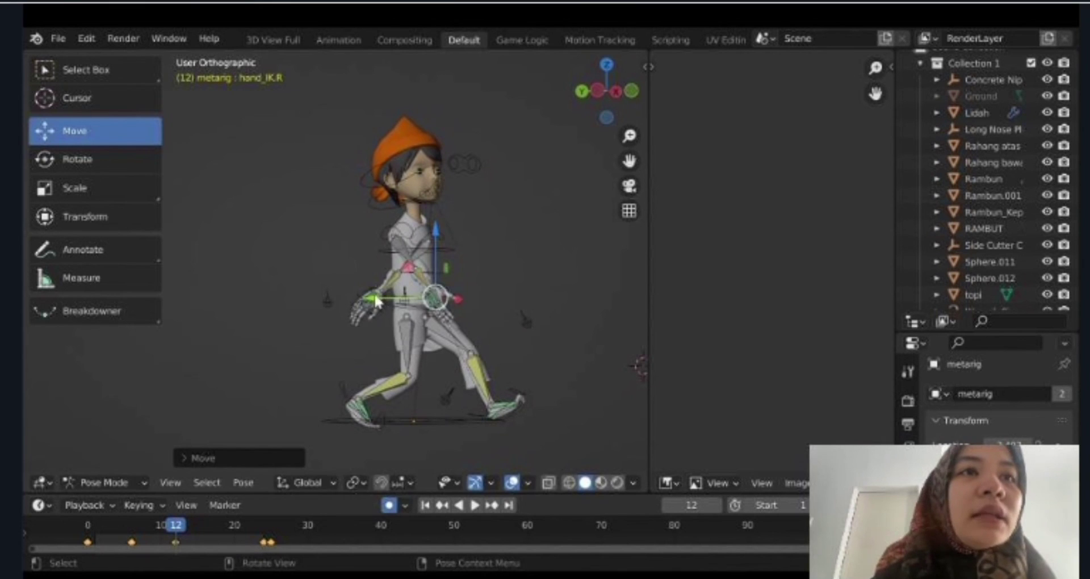
mouse_move(376, 301)
left_mouse_down()
mouse_move(349, 301)
mouse_move(397, 301)
left_mouse_up()
mouse_move(336, 352)
middle_mouse_down()
mouse_move(414, 330)
mouse_move(325, 325)
middle_mouse_up()
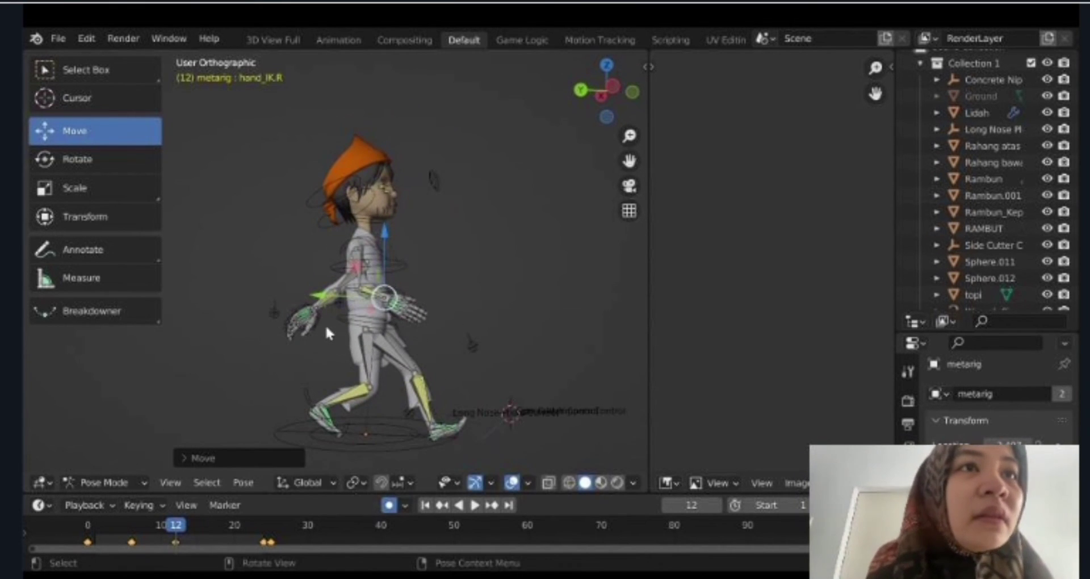
key("space")
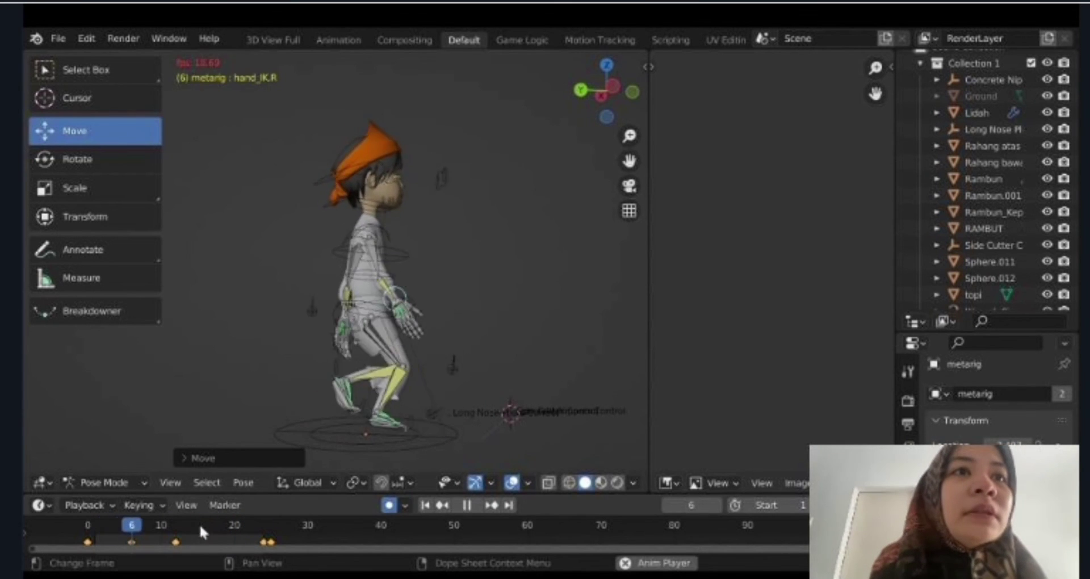
middle_click_drag(371, 349, 165, 399)
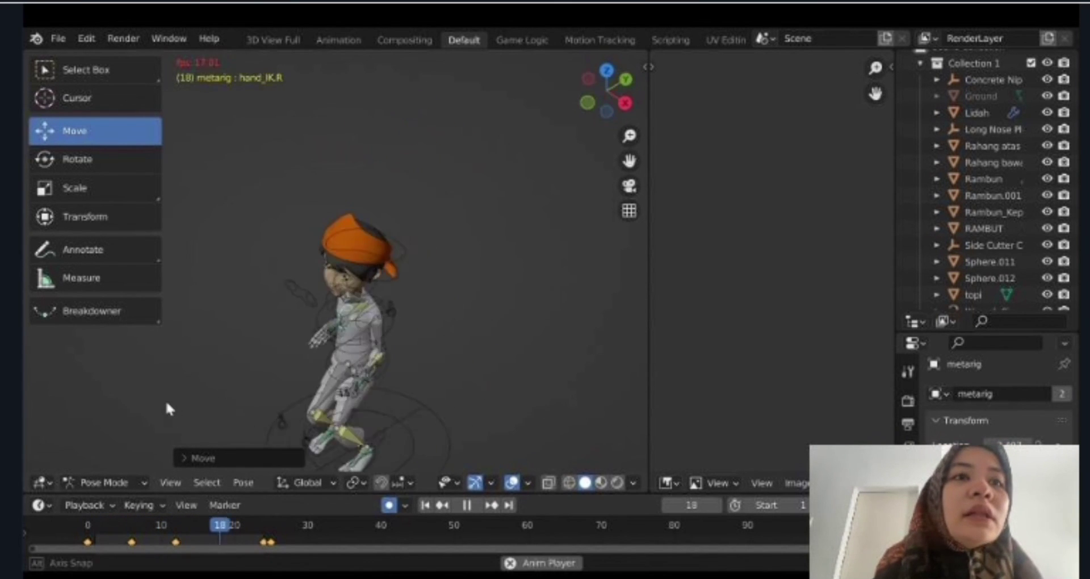
scroll(335, 370, "up", 2)
scroll(336, 372, "up", 3)
key("space")
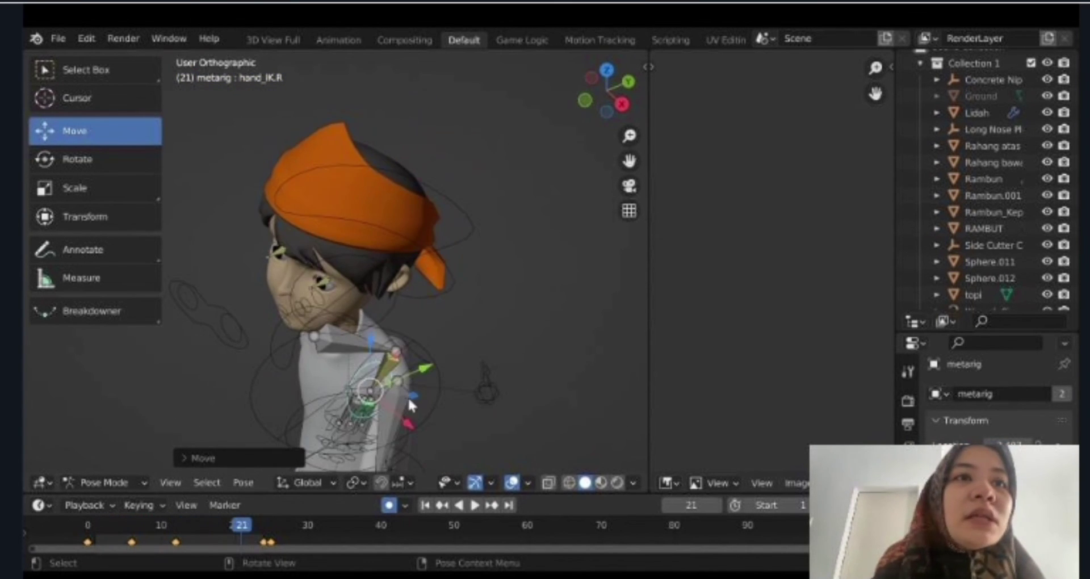
scroll(297, 371, "down", 5, "shift")
Move the left hand forward and up at frame 24, then down and back (-0.6547) at frame 12
left_click_drag(244, 531, 267, 529)
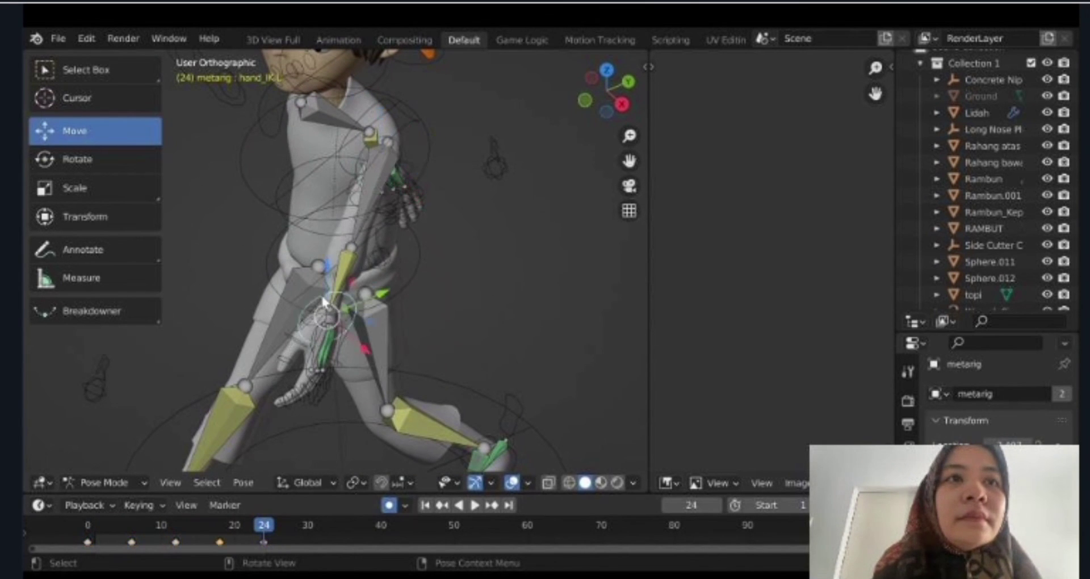
left_click_drag(365, 306, 397, 292)
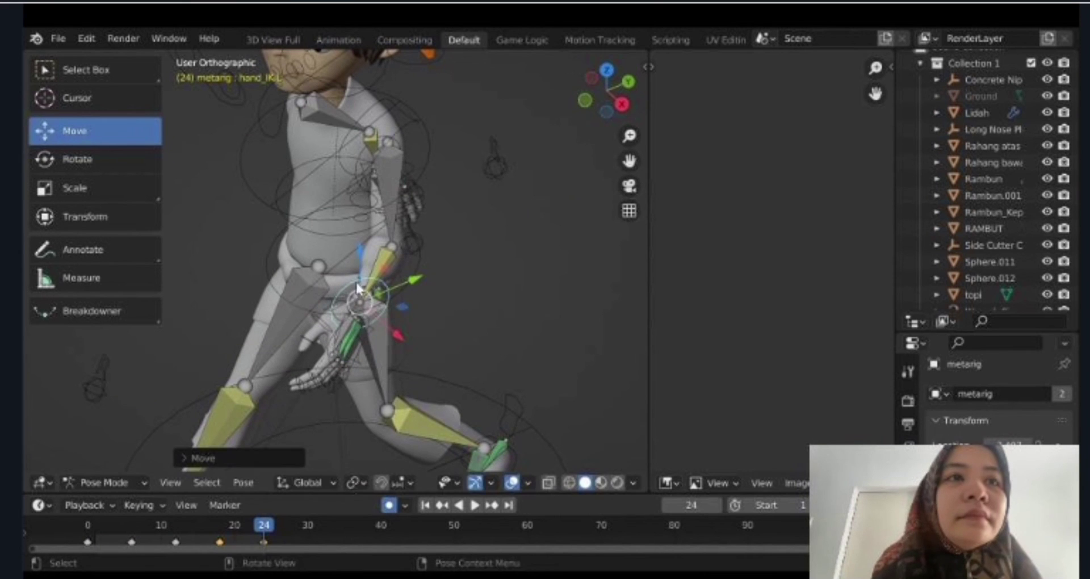
left_click_drag(258, 527, 176, 526)
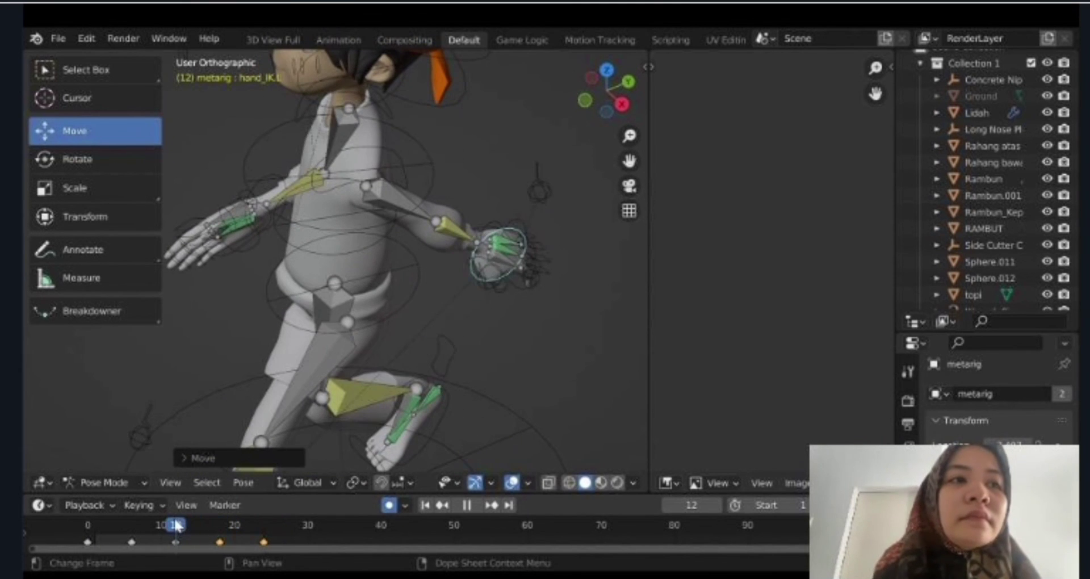
left_click_drag(558, 232, 489, 256)
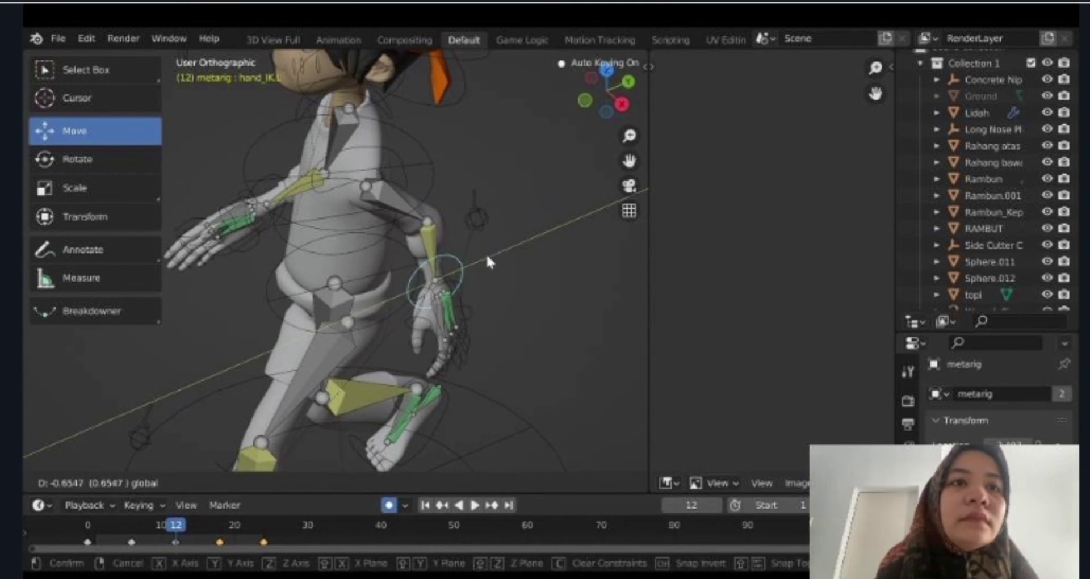
Return to frame 0 and raise the left hand by 0.2584
left_click_drag(176, 526, 73, 520)
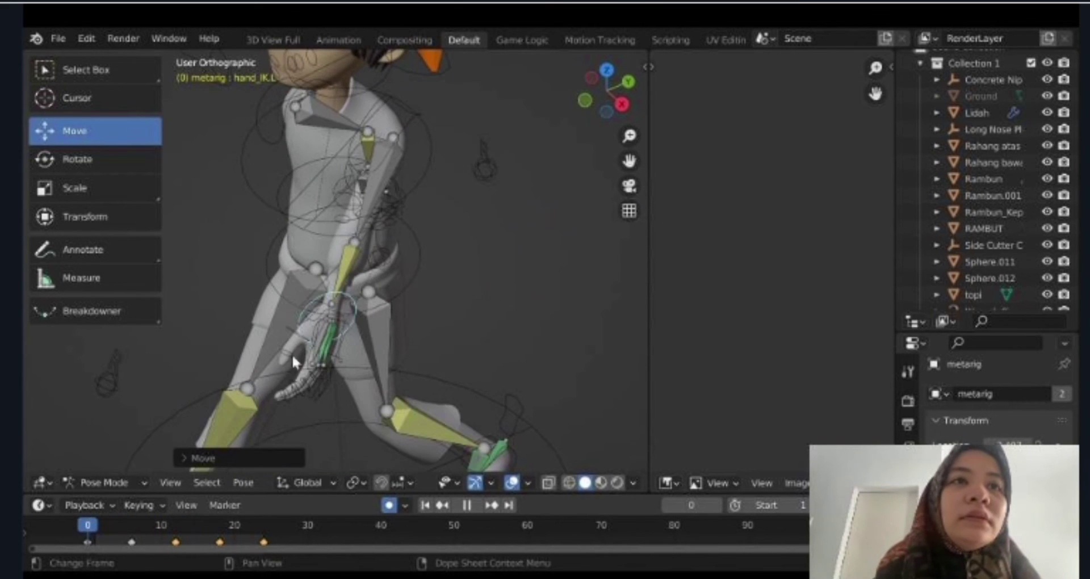
key("Up")
middle_click_drag(292, 353, 331, 325)
left_click_drag(132, 536, 80, 531)
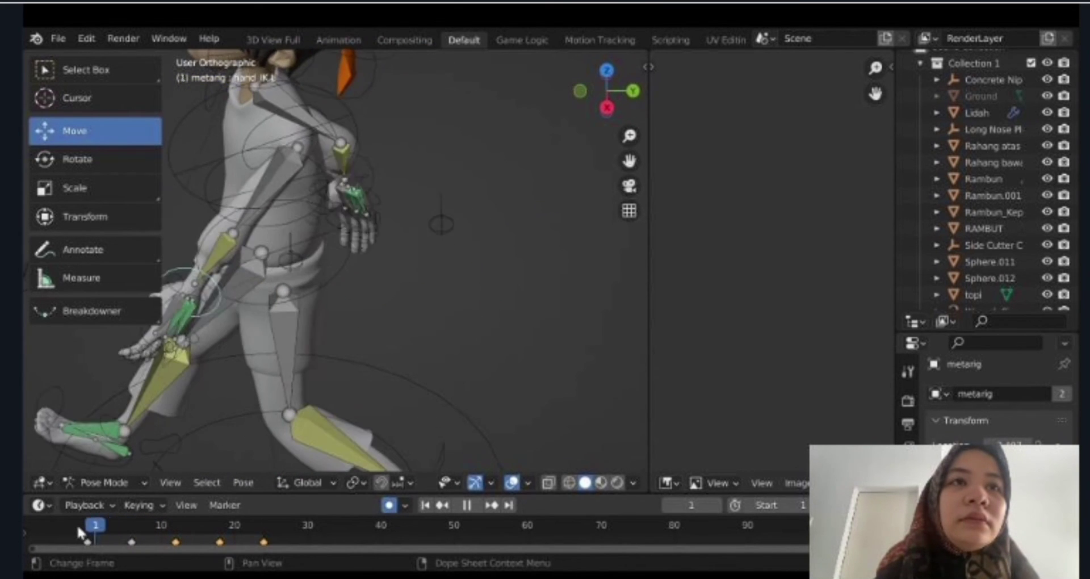
key("space")
mouse_move(180, 236)
left_mouse_down()
mouse_move(217, 271)
mouse_move(269, 267)
left_mouse_up()
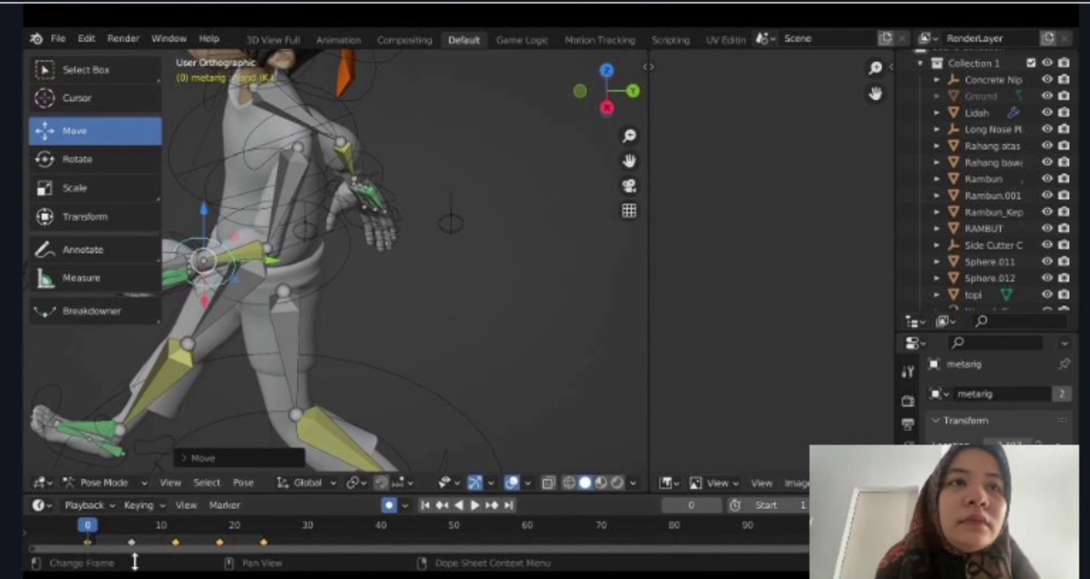
Play the finished walk cycle full-screen and view the boy from both sides
left_click(274, 38)
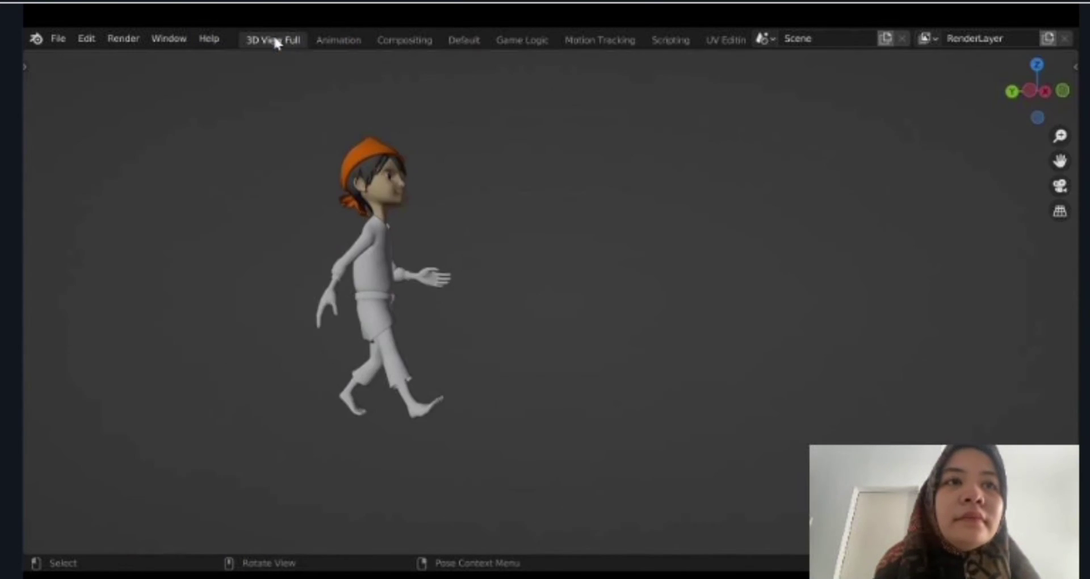
middle_click_drag(397, 238, 417, 322)
key("space")
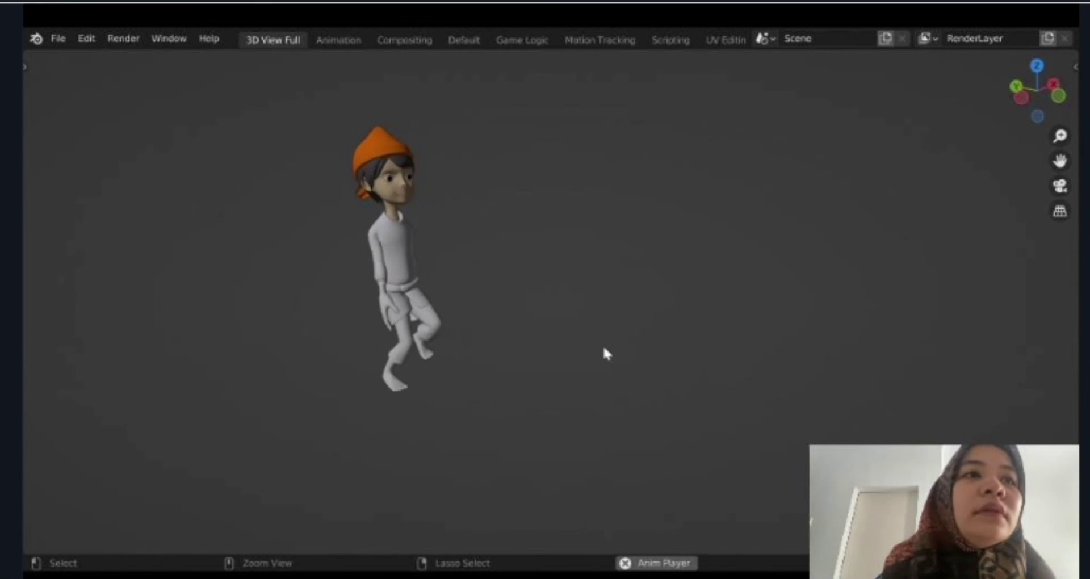
key("b")
left_click_drag(596, 383, 535, 411)
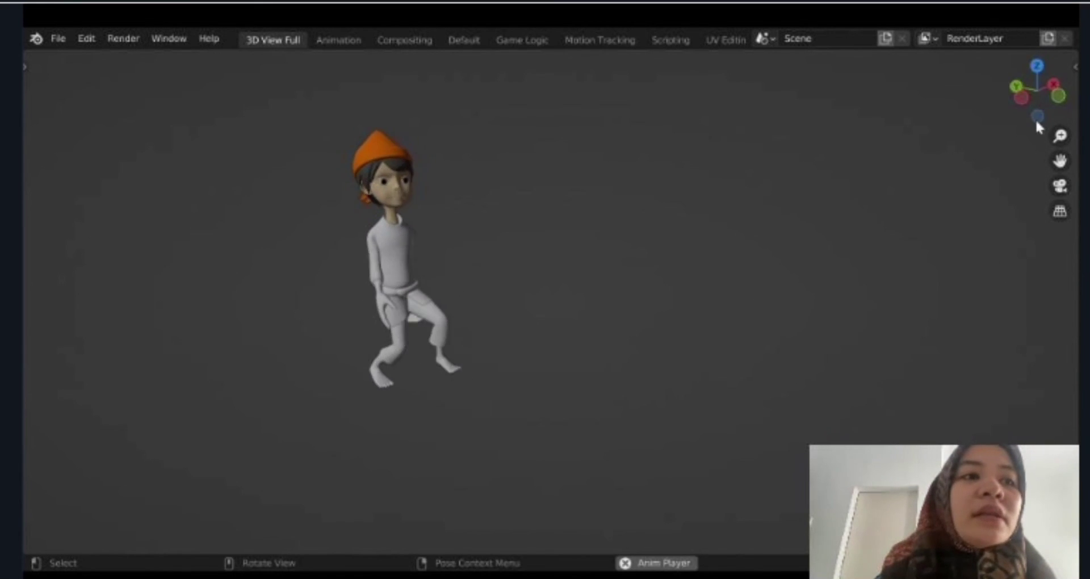
left_click_drag(1016, 102, 908, 101)
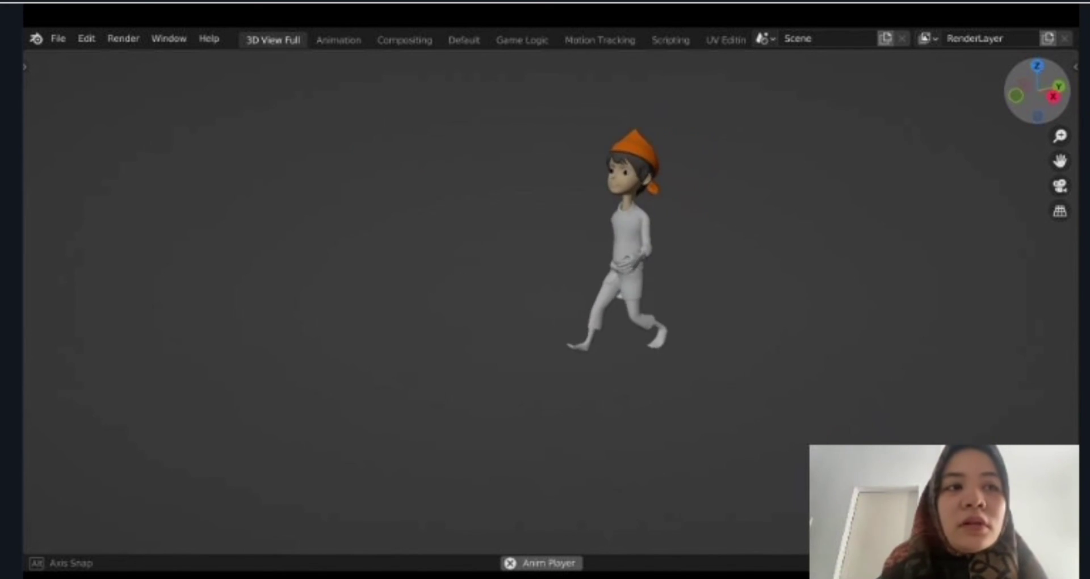